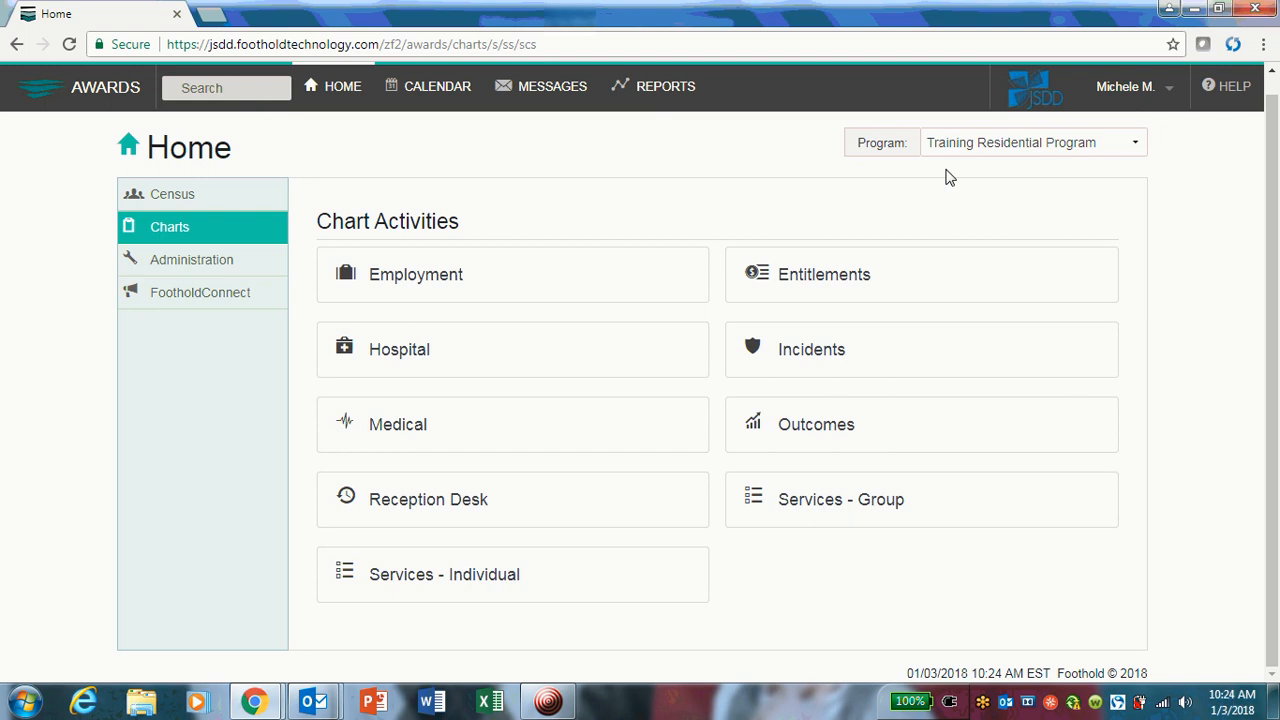
Open the face sheet resident selection for the current roster of the Training Residential Program from the census profile.
click(204, 201)
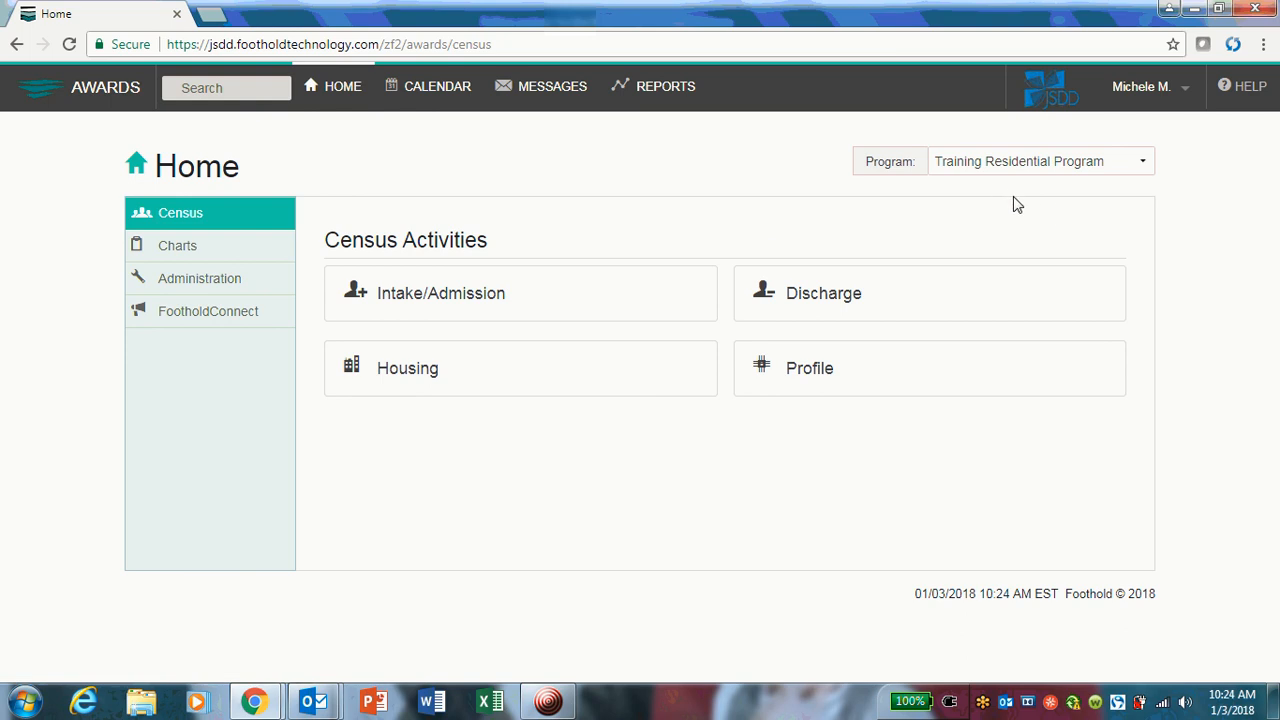
click(785, 371)
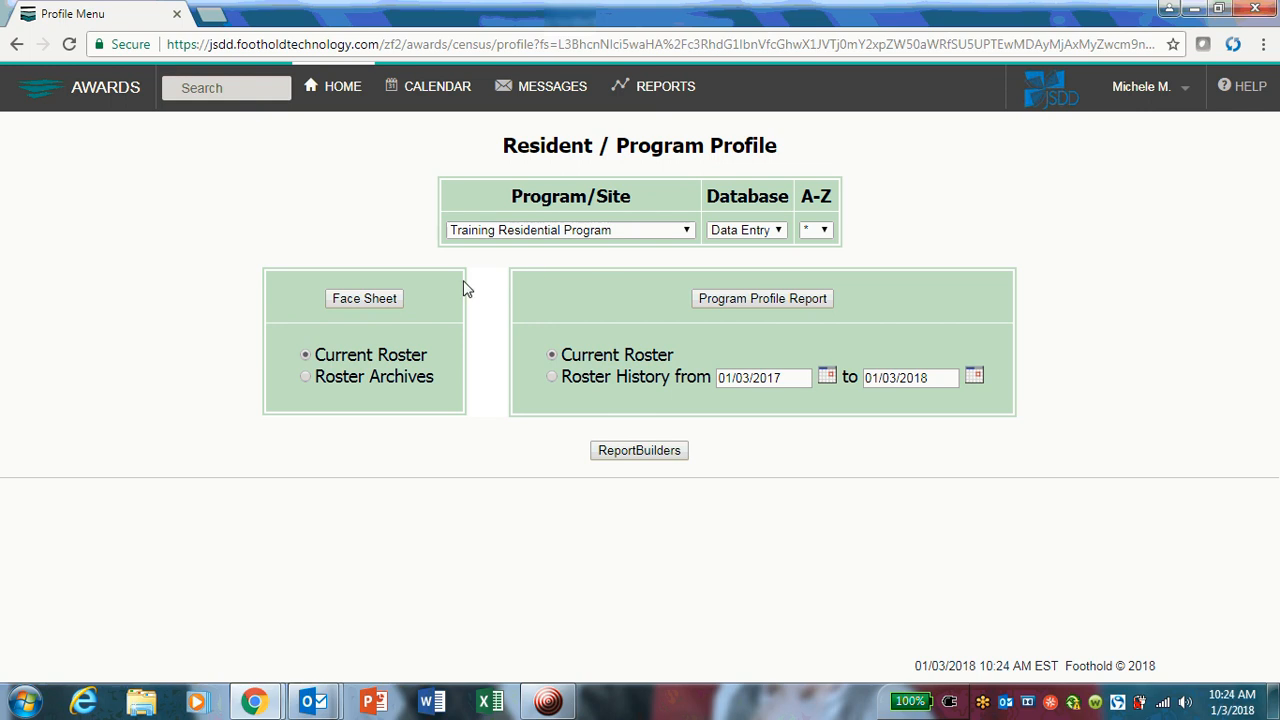
click(352, 303)
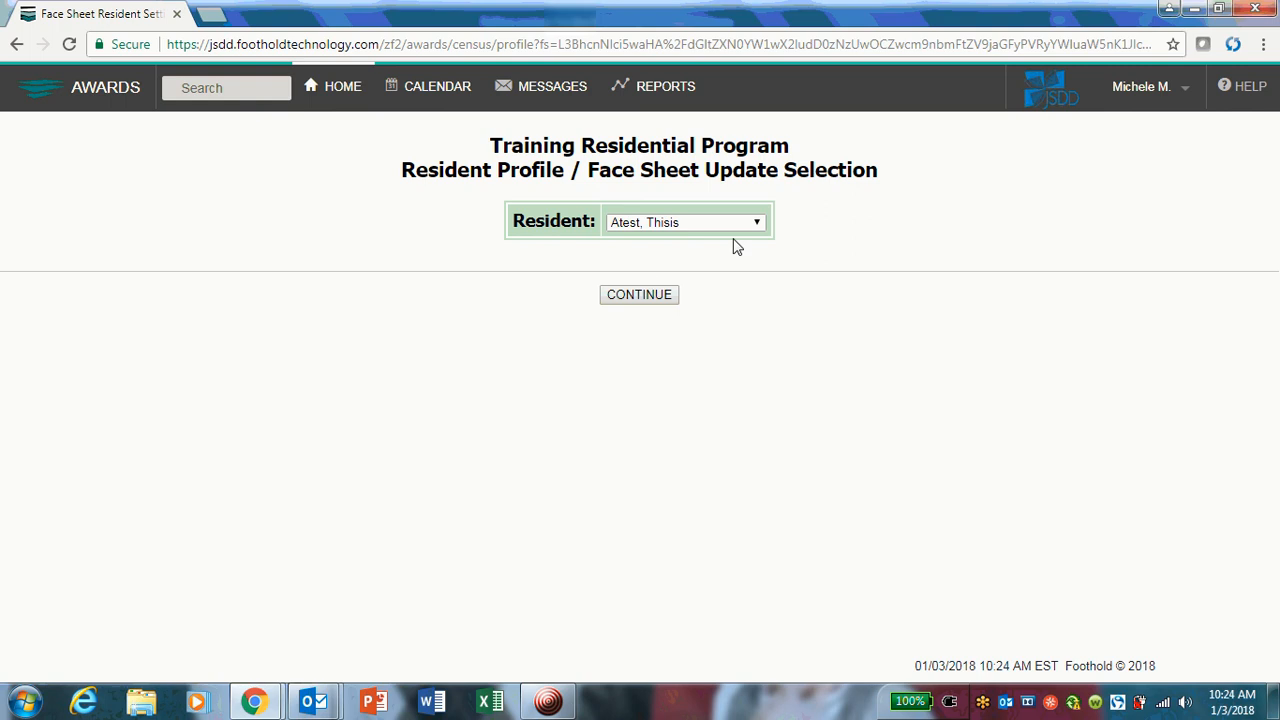
Choose the intended resident from the program's resident list and open that resident's face sheet.
click(758, 223)
drag(757, 254, 735, 240)
click(545, 152)
drag(499, 146, 808, 163)
click(823, 231)
click(757, 226)
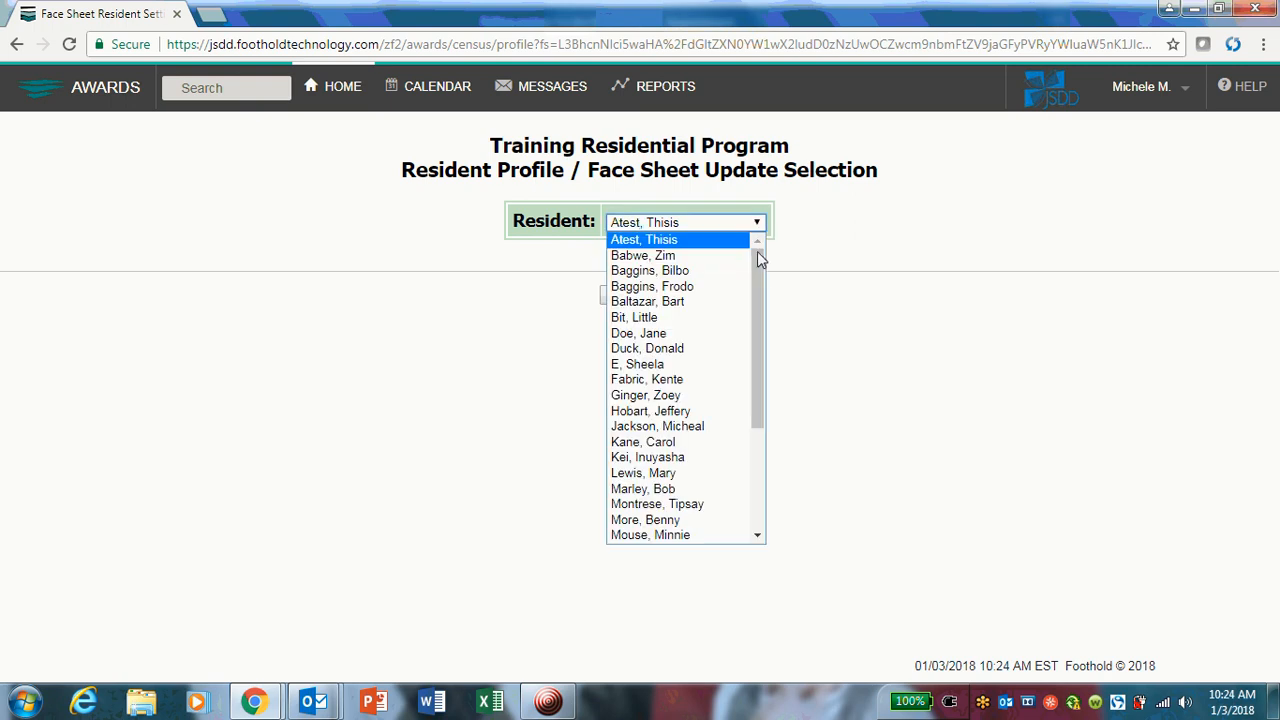
drag(760, 268, 760, 298)
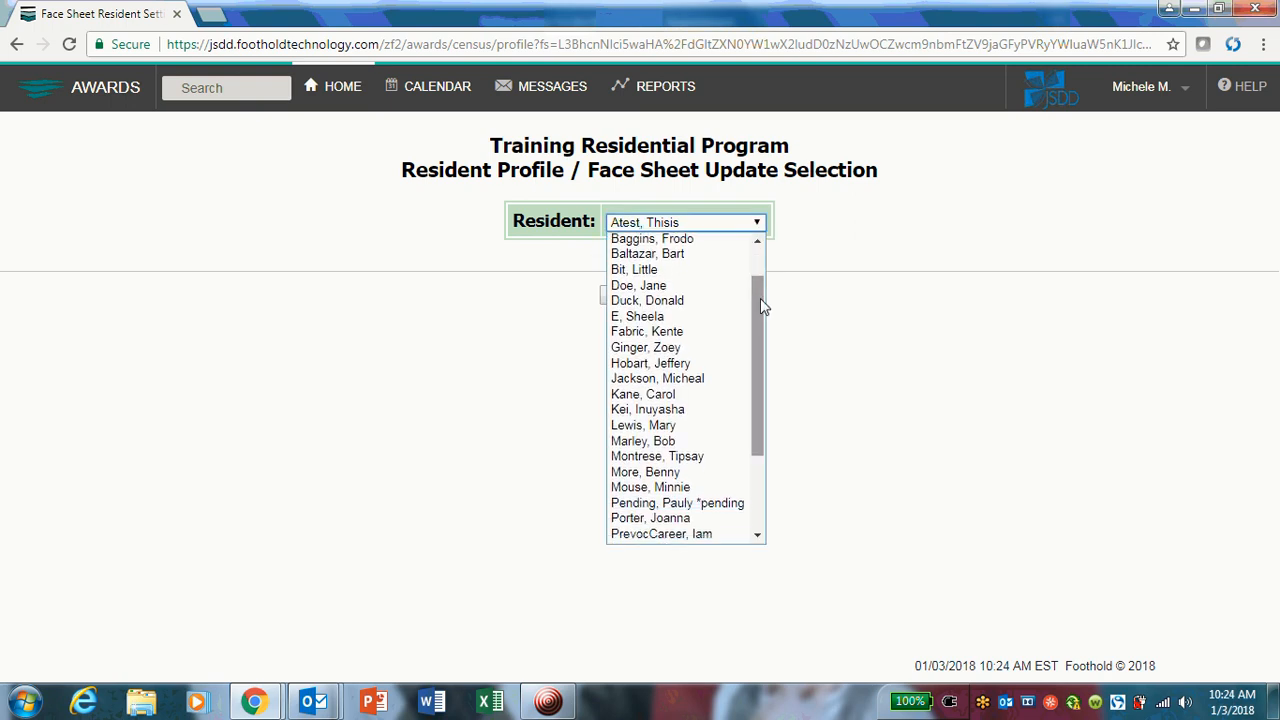
click(677, 386)
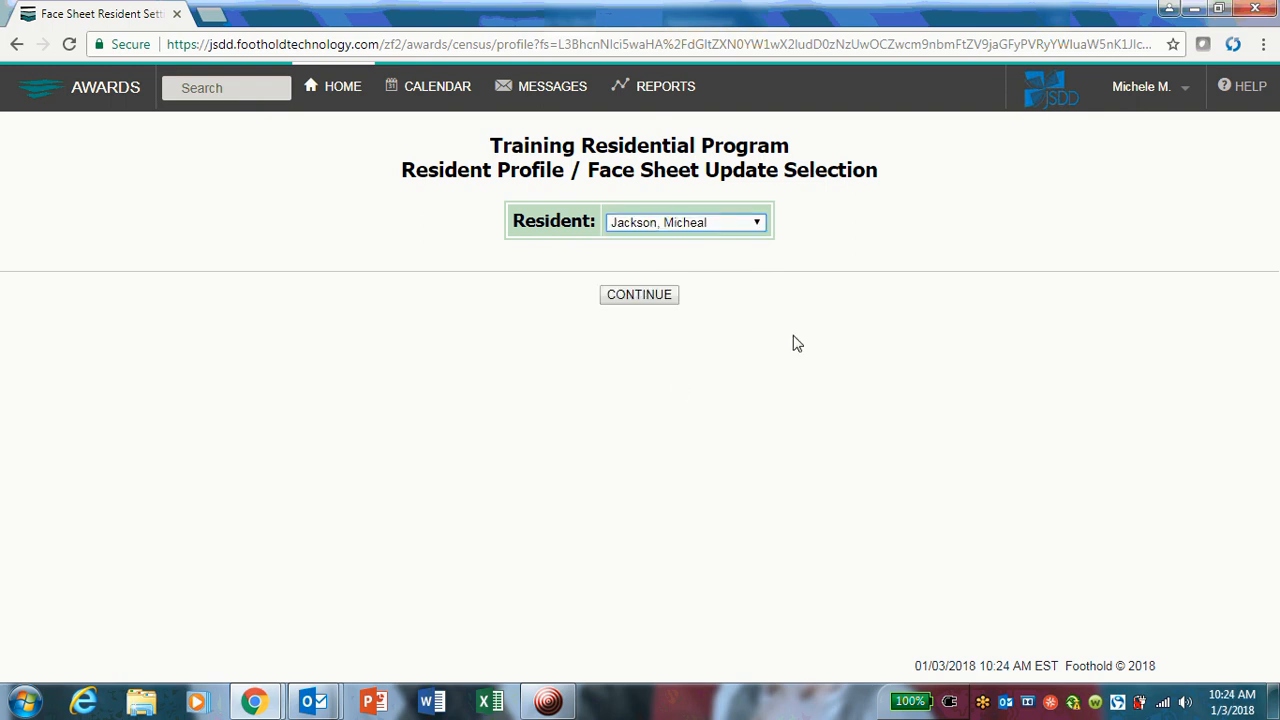
click(640, 294)
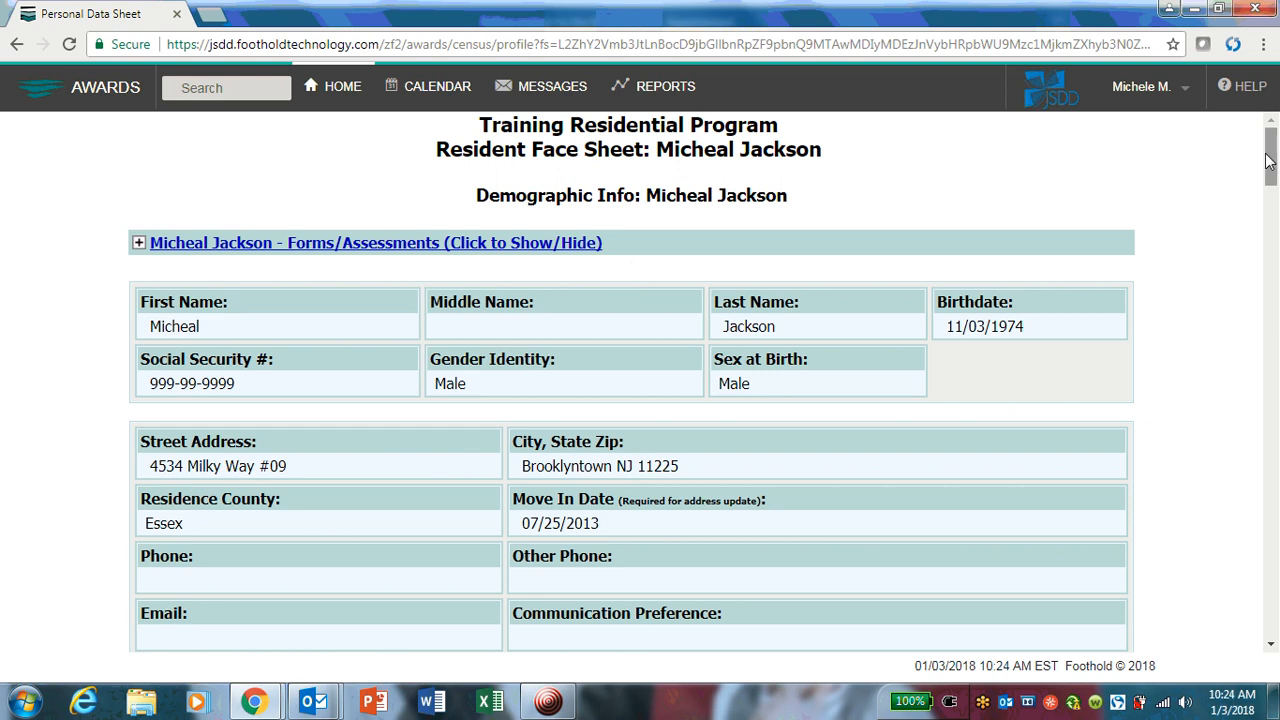
Find the Current Diet Info section on the resident's face sheet and open its diet records for updating.
drag(1268, 162, 1272, 497)
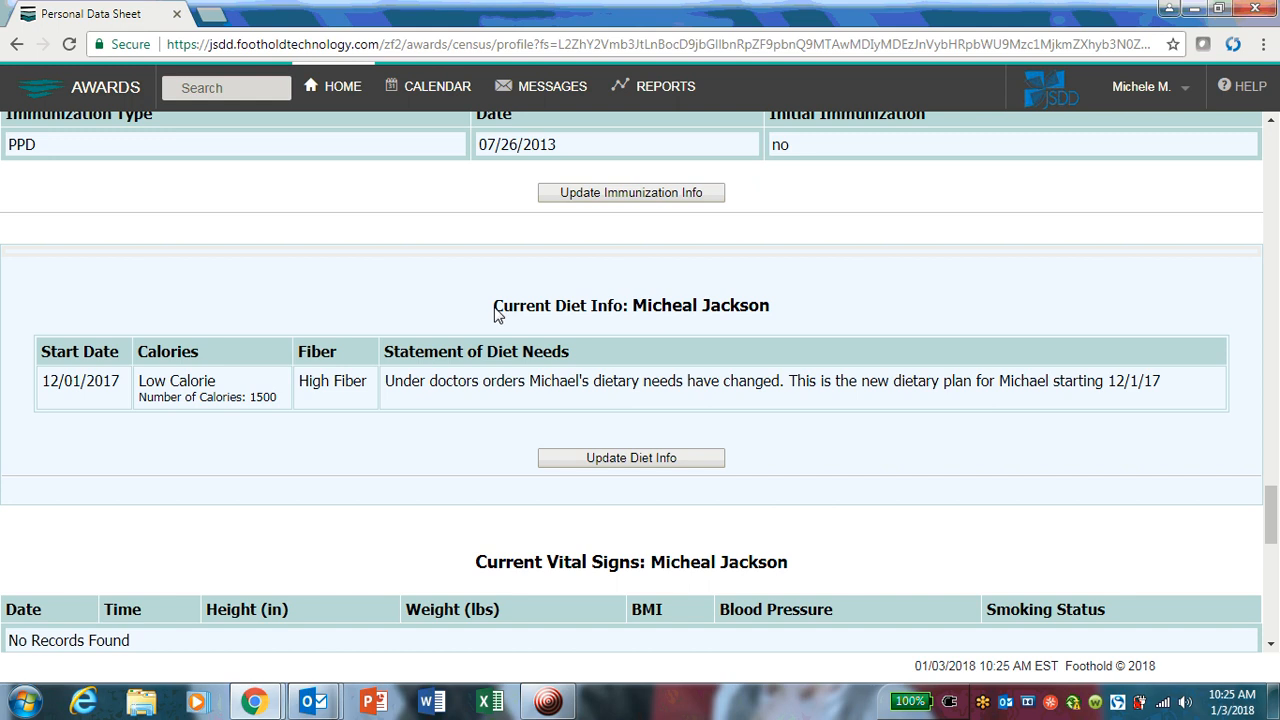
drag(497, 313, 776, 316)
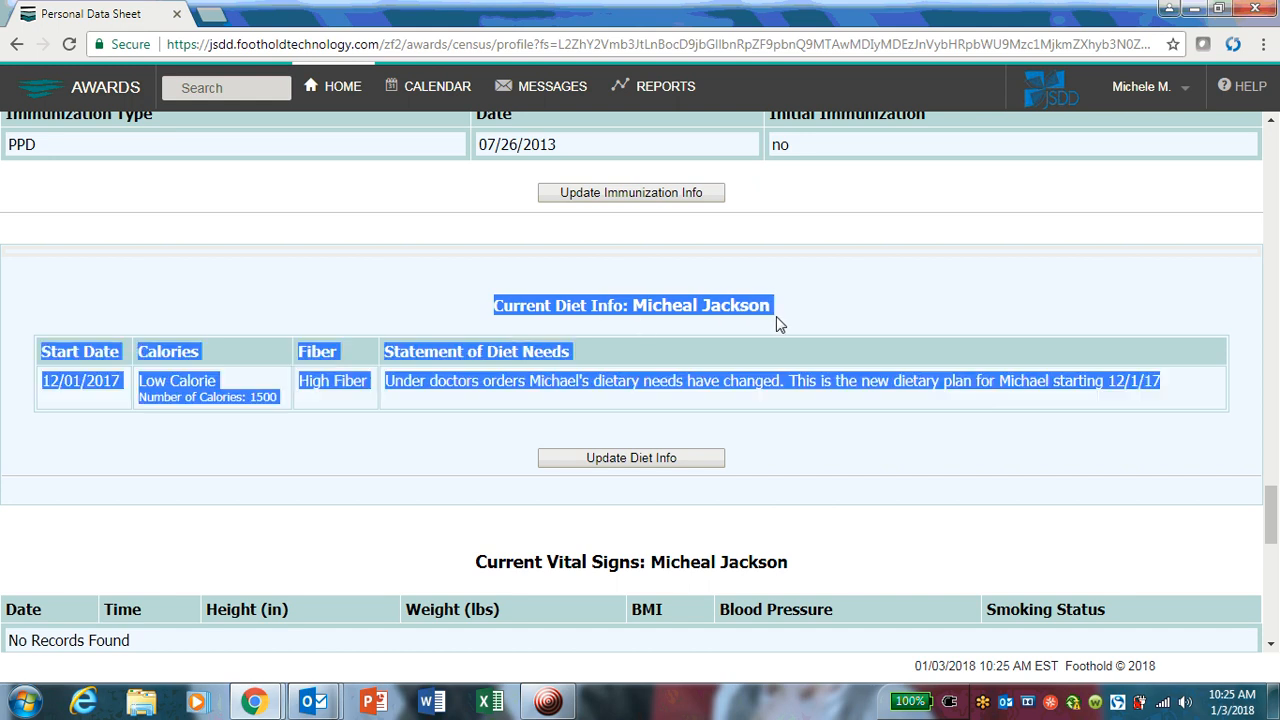
click(596, 301)
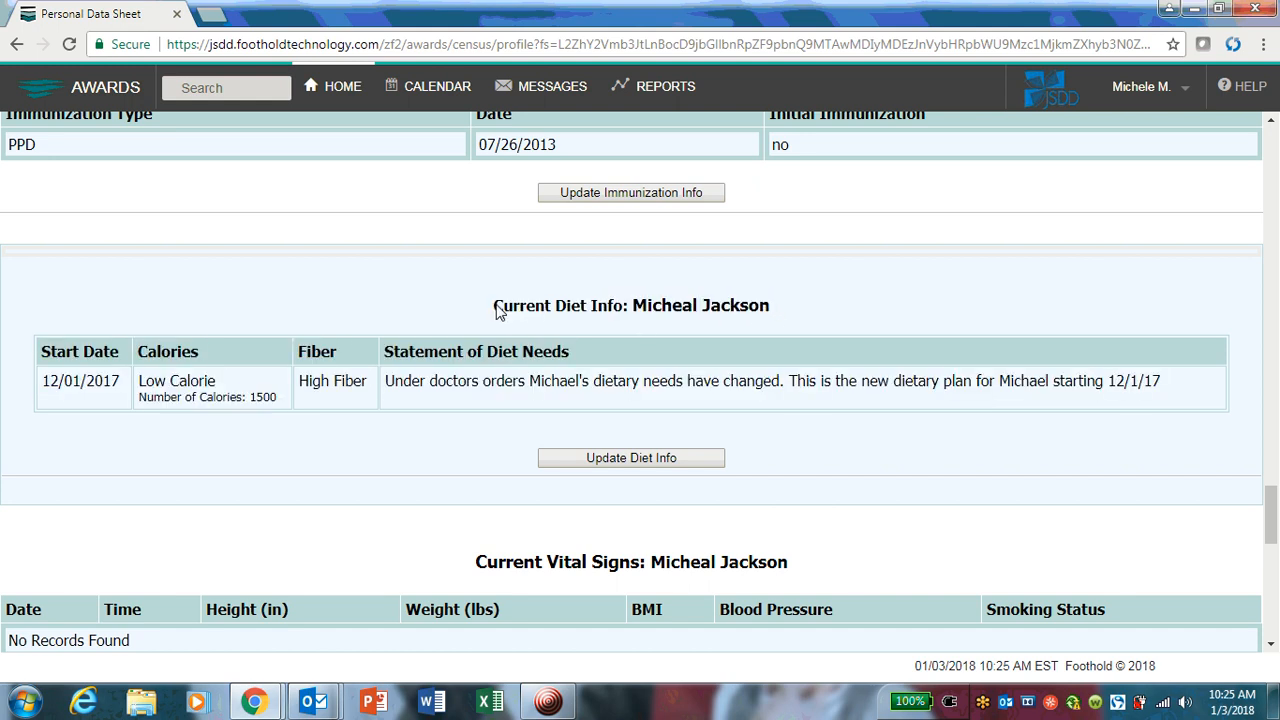
drag(497, 313, 590, 318)
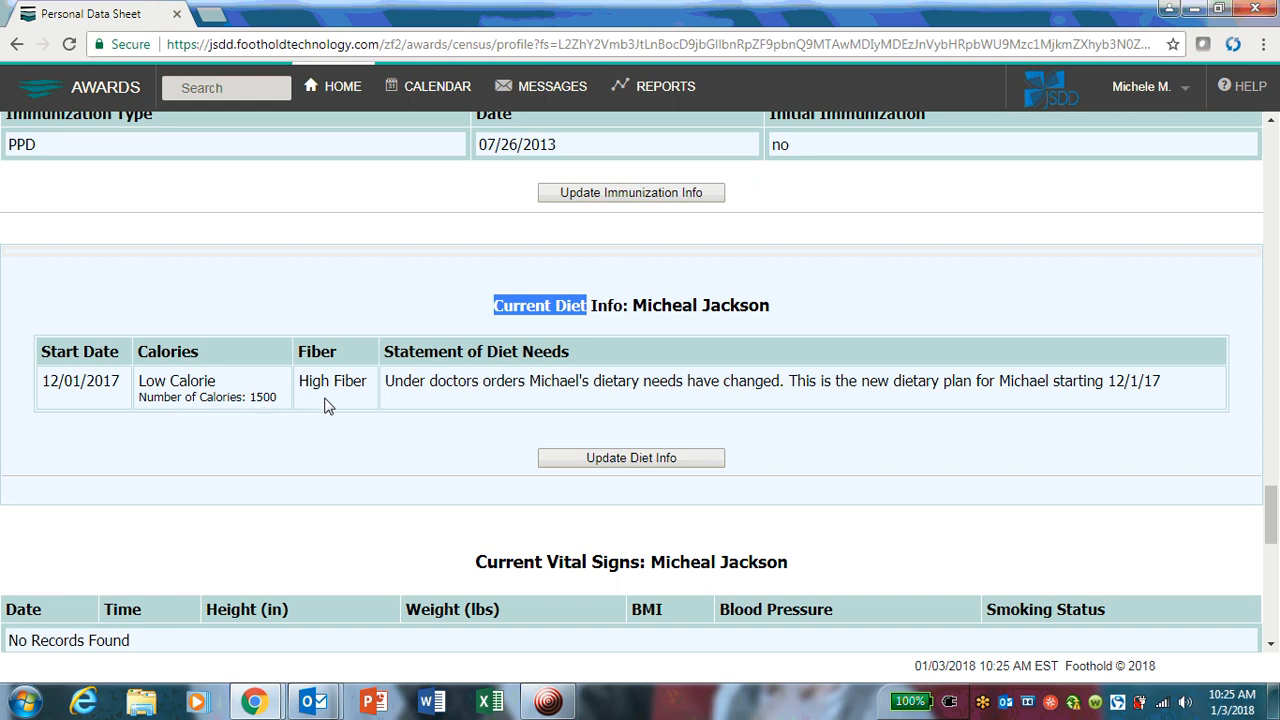
click(413, 399)
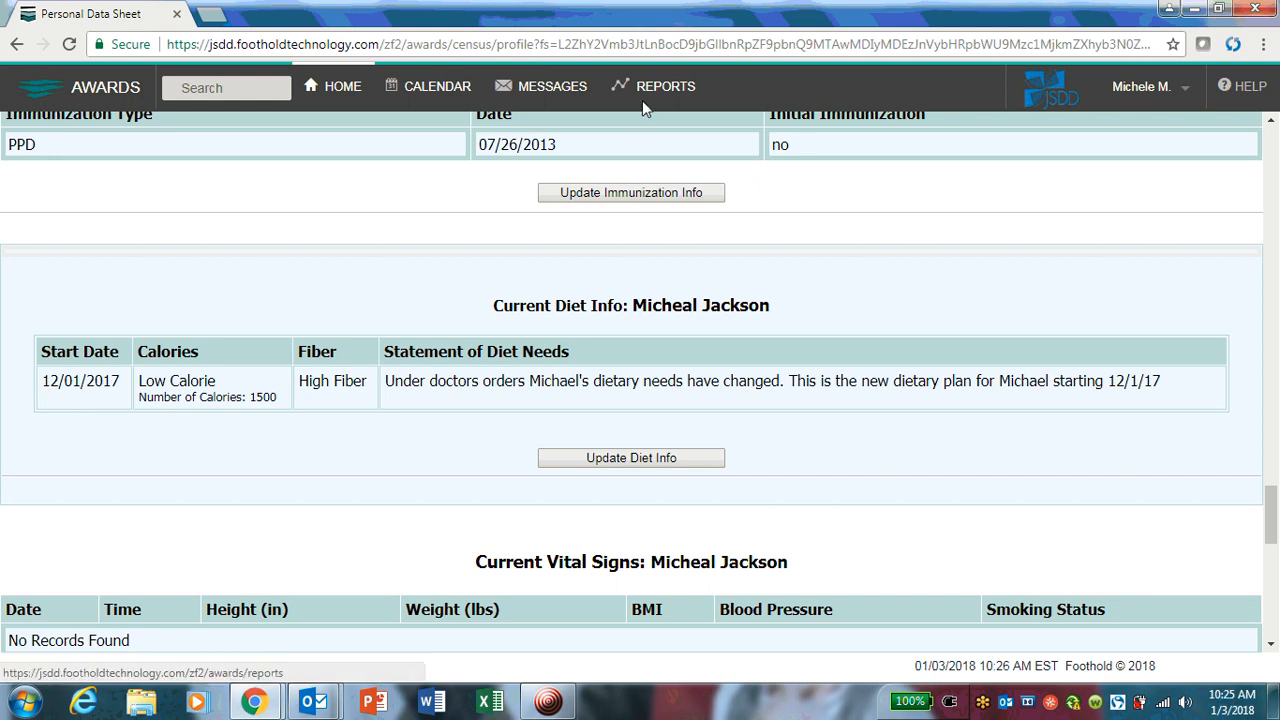
click(631, 462)
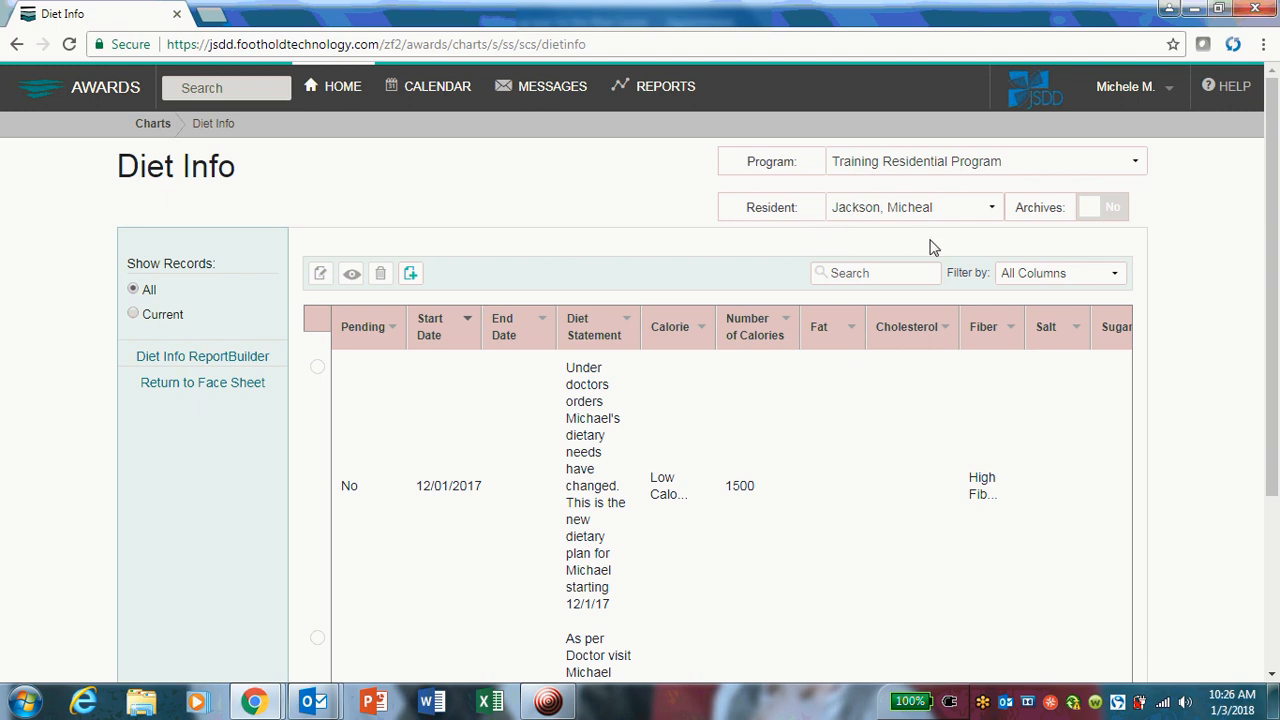
Review the resident's full diet history and limit the list to current records.
scroll(440, 387, down, 2)
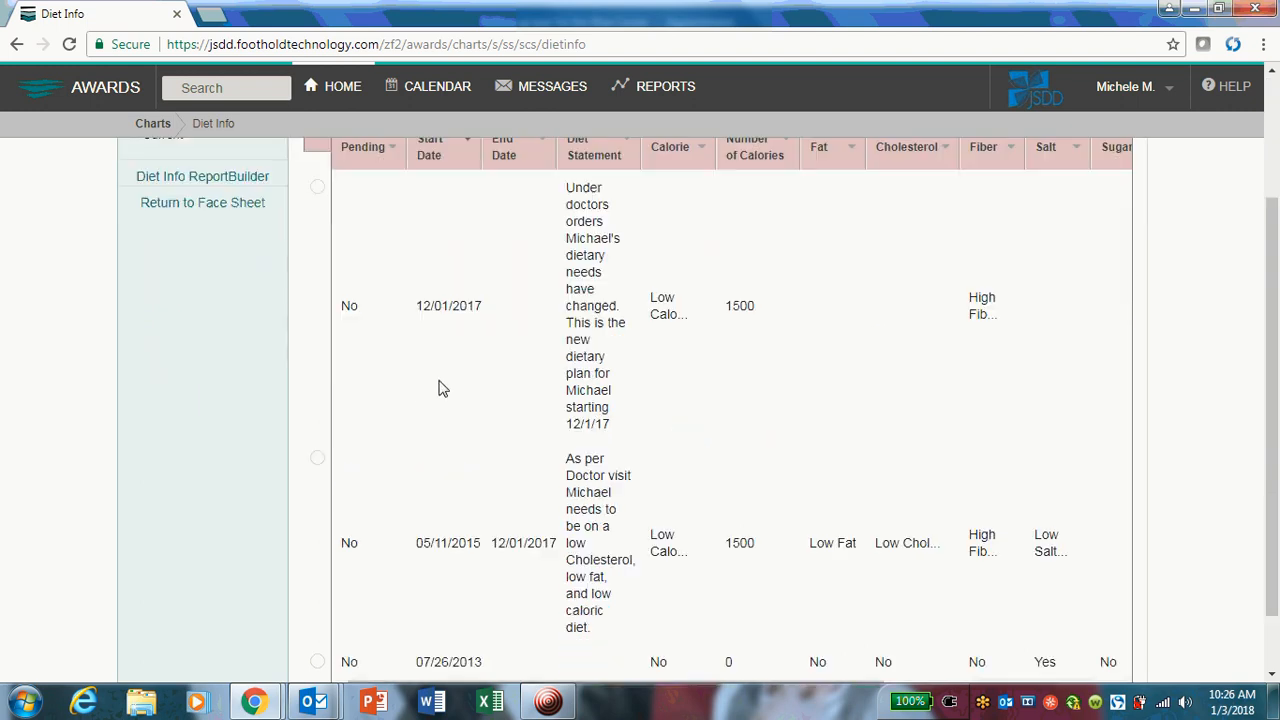
scroll(440, 387, down, 1)
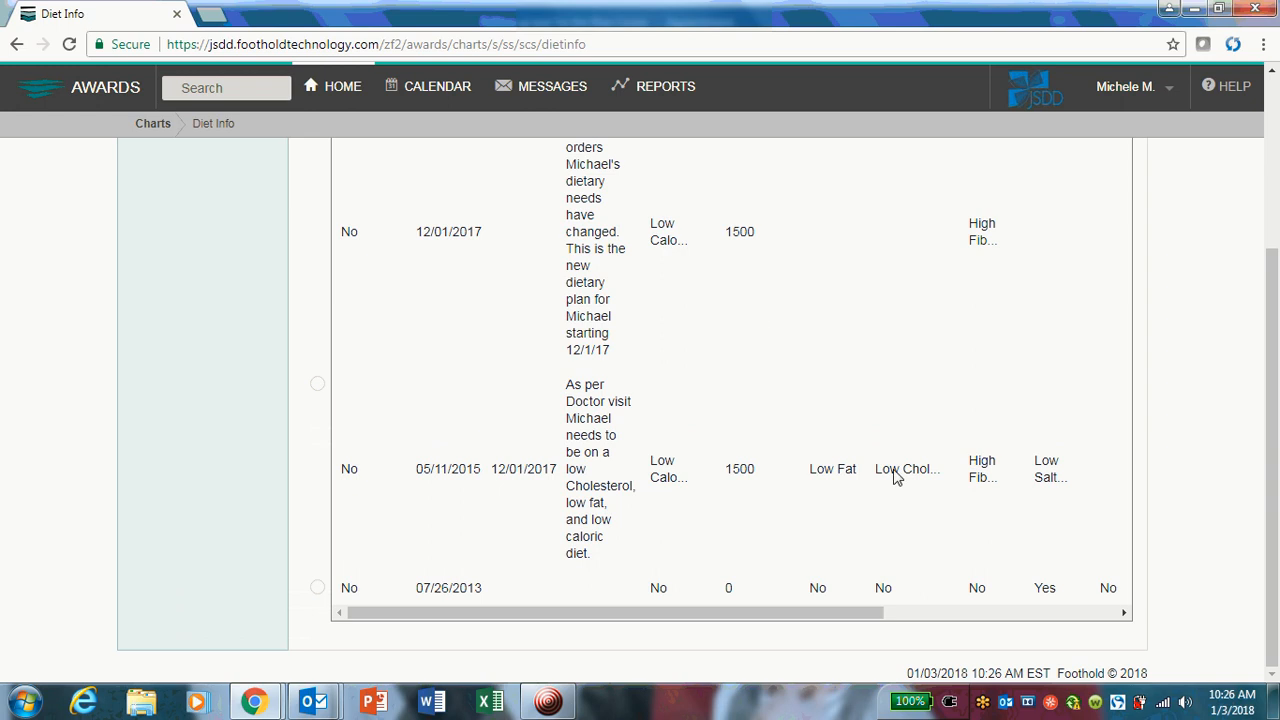
scroll(697, 206, up, 2)
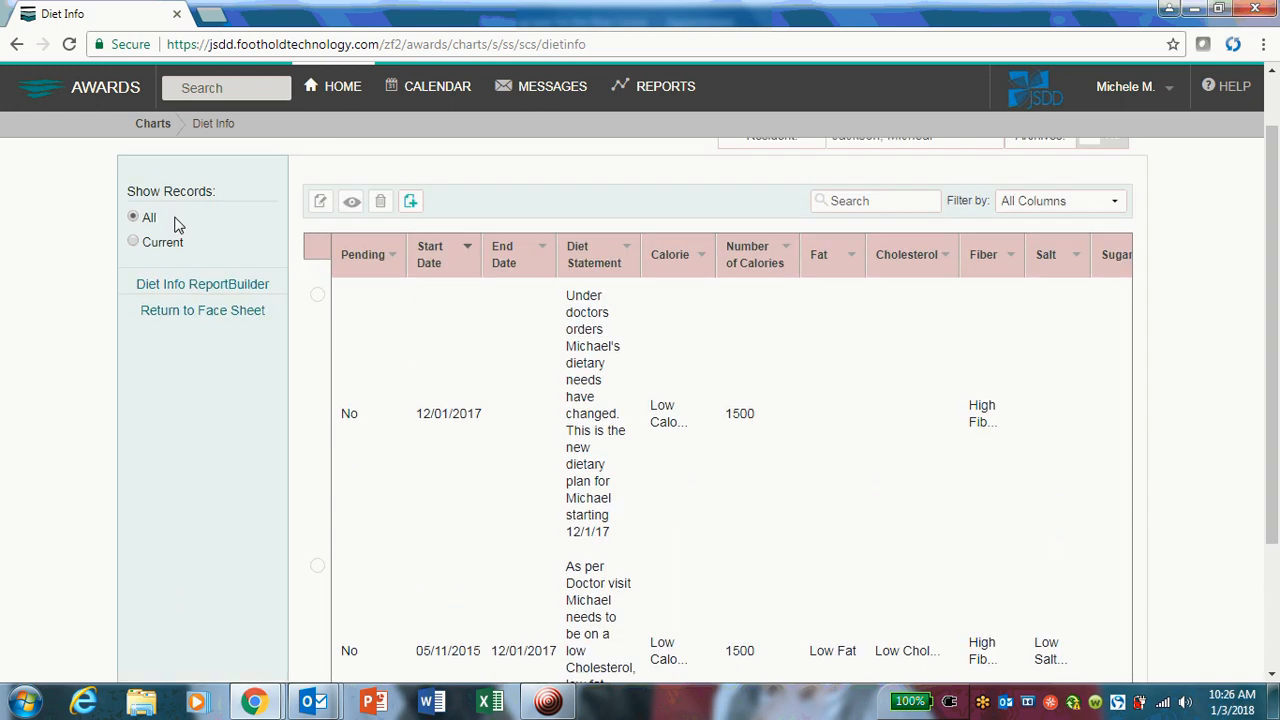
click(136, 246)
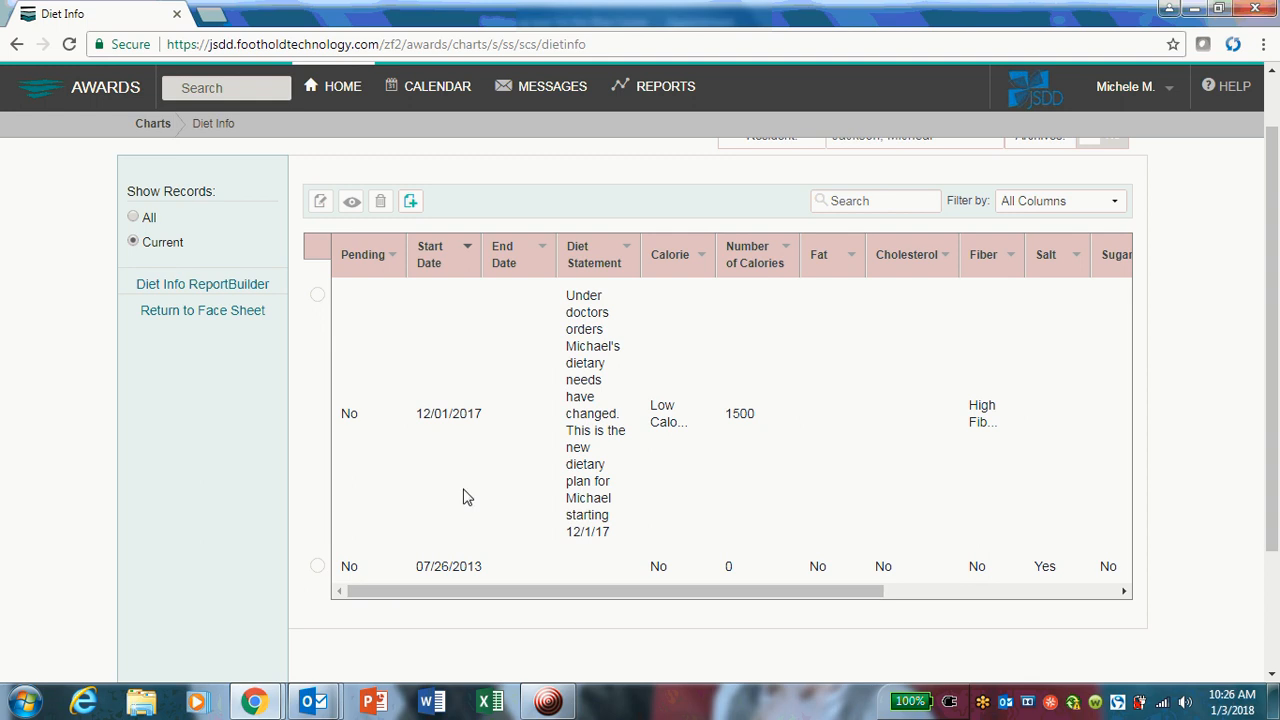
Show all diet records again and compare their start and end dates.
scroll(138, 222, up, 1)
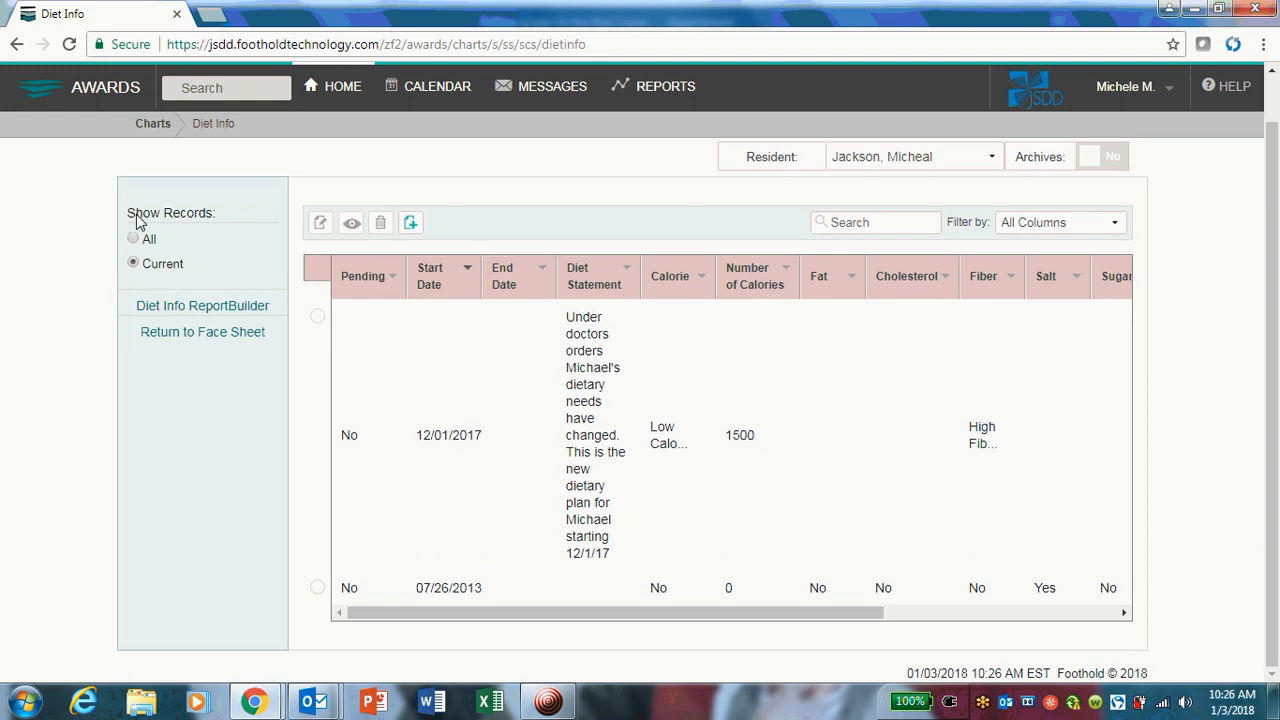
click(133, 239)
scroll(330, 356, down, 1)
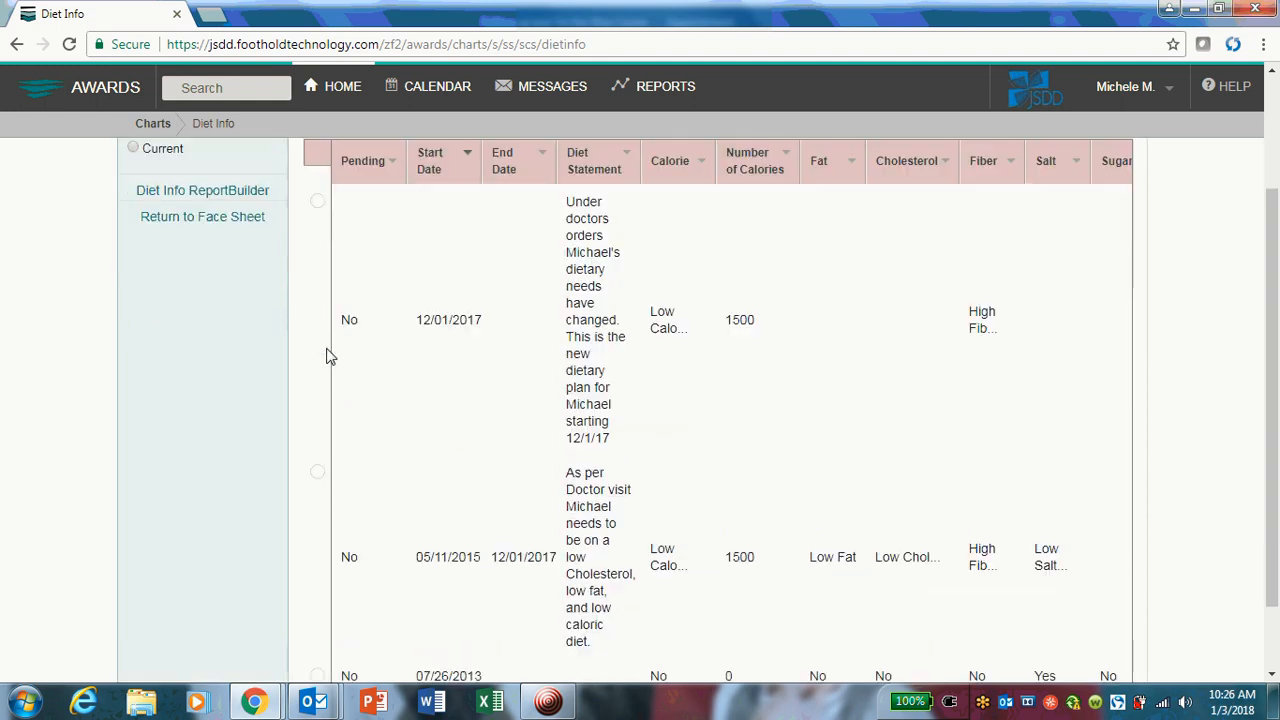
scroll(330, 356, down, 1)
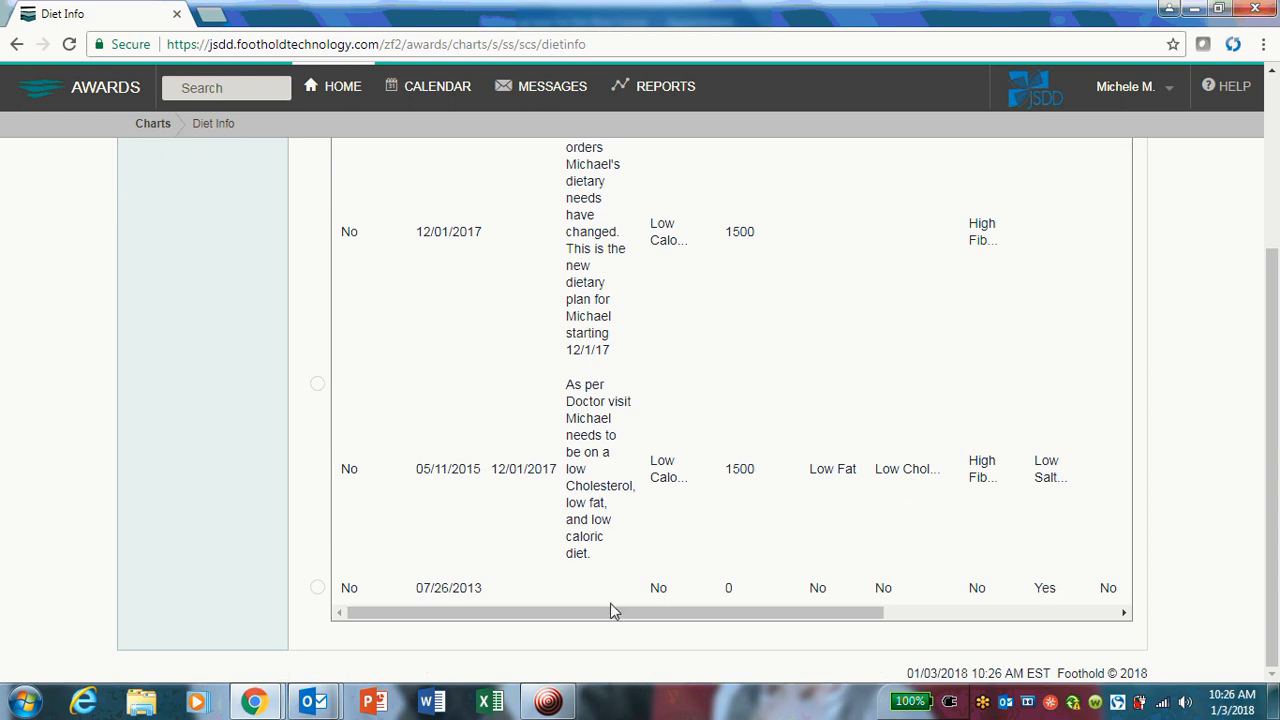
scroll(572, 584, up, 1)
scroll(565, 570, up, 1)
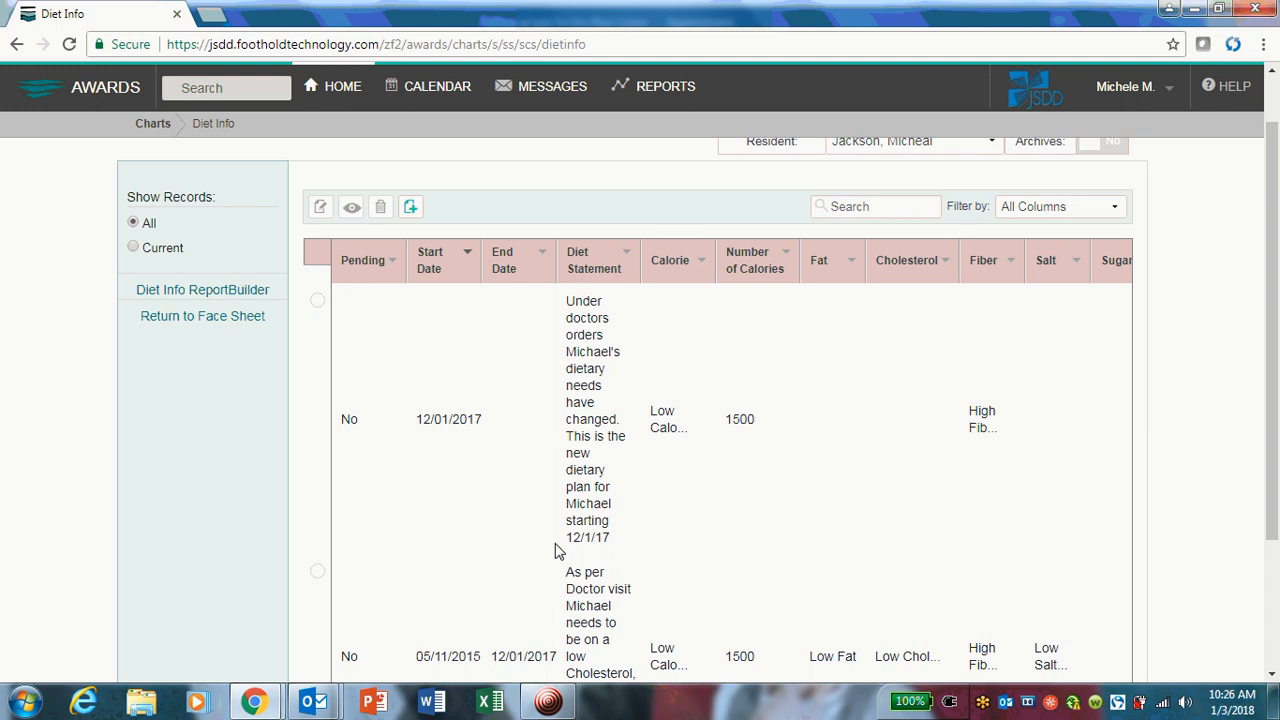
View the diet record that starts 05/11/2015 and return to the list of diet records.
scroll(558, 551, down, 1)
scroll(690, 480, down, 1)
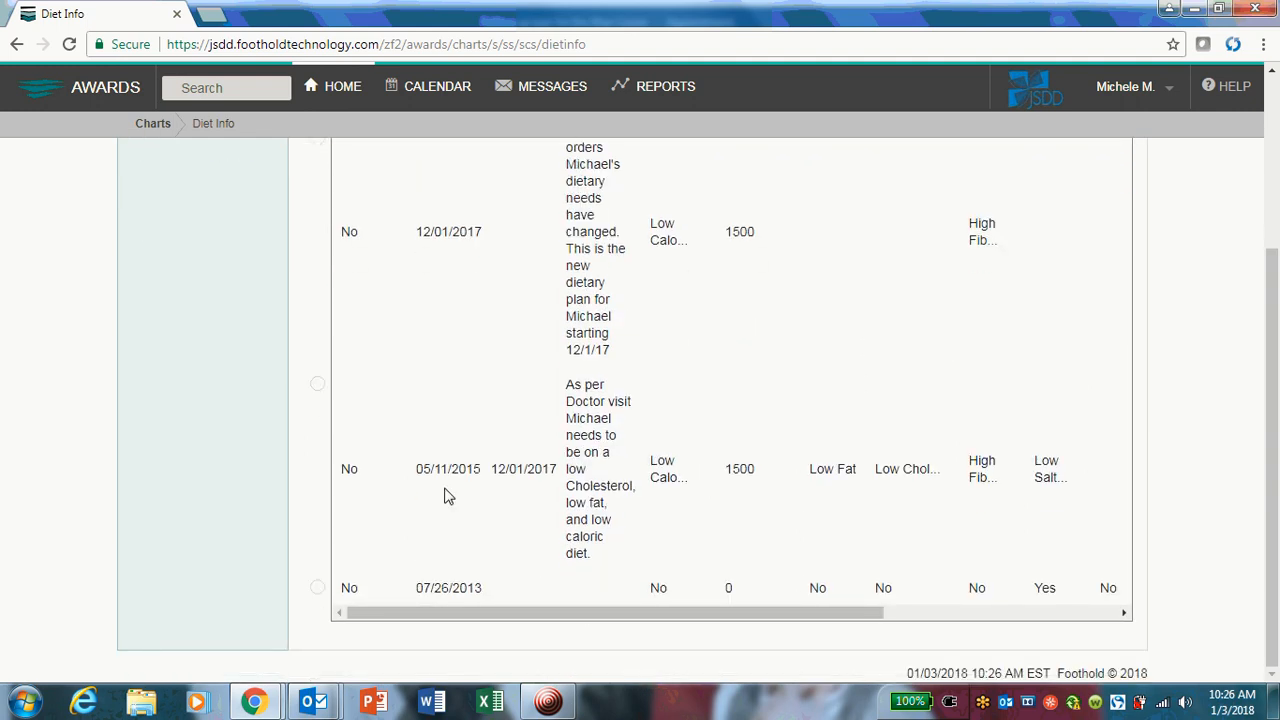
drag(413, 473, 480, 477)
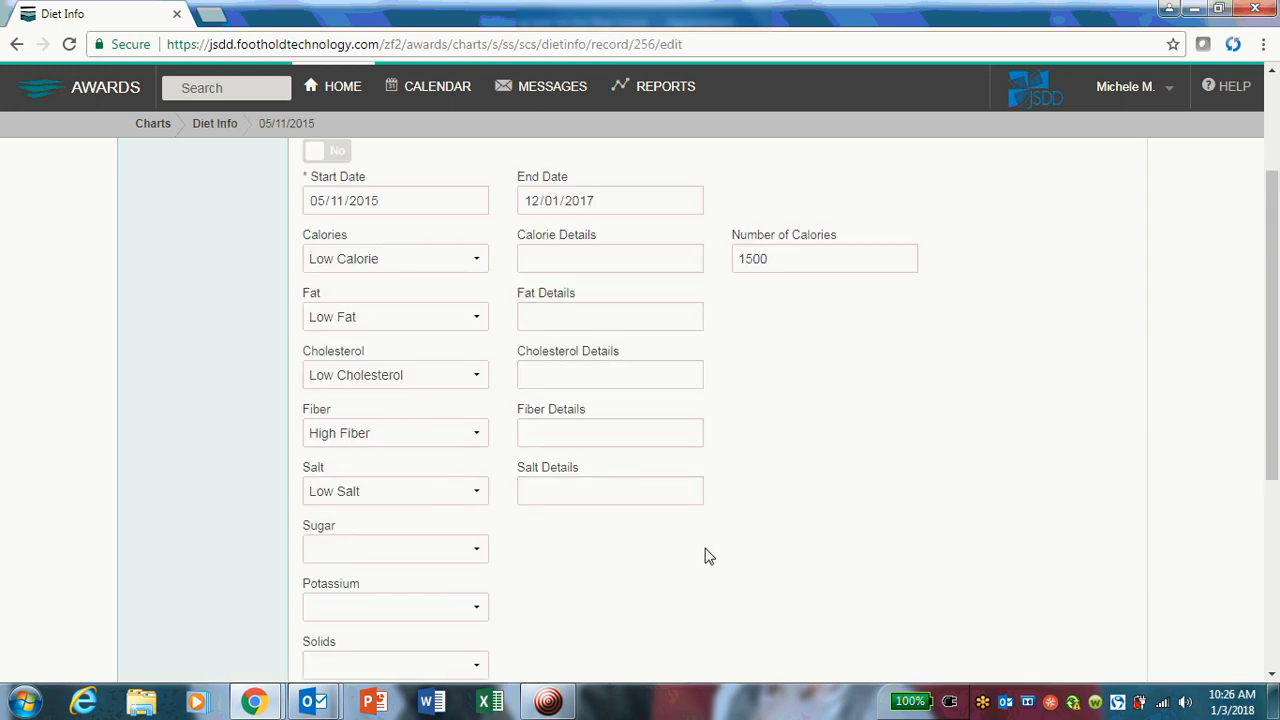
click(17, 45)
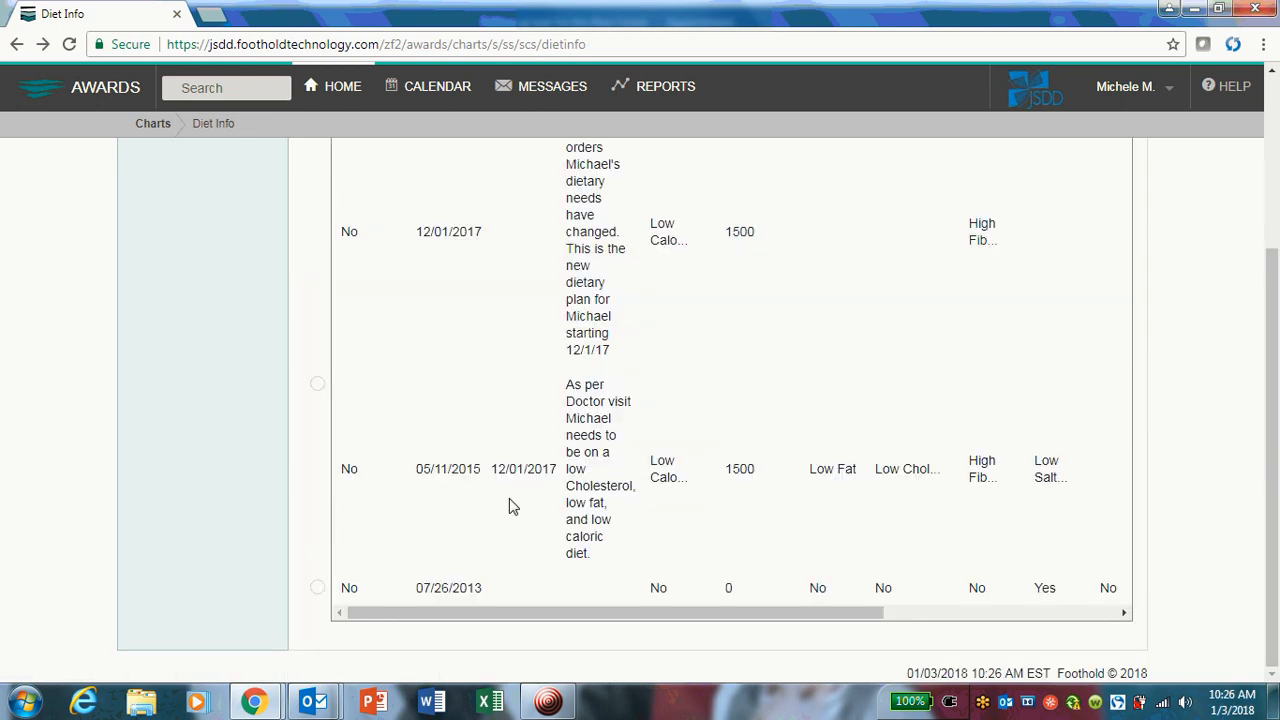
Open the diet record that starts 07/26/2013 for editing and go to its End Date.
click(317, 589)
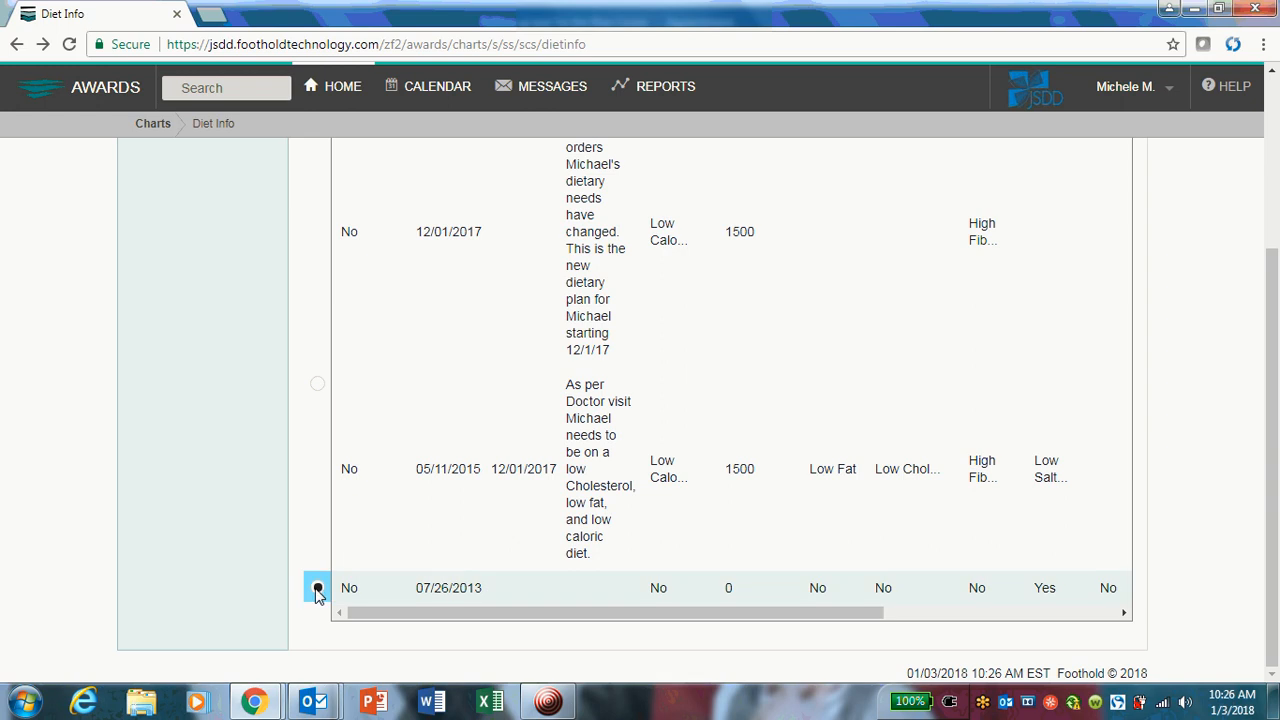
scroll(308, 483, up, 3)
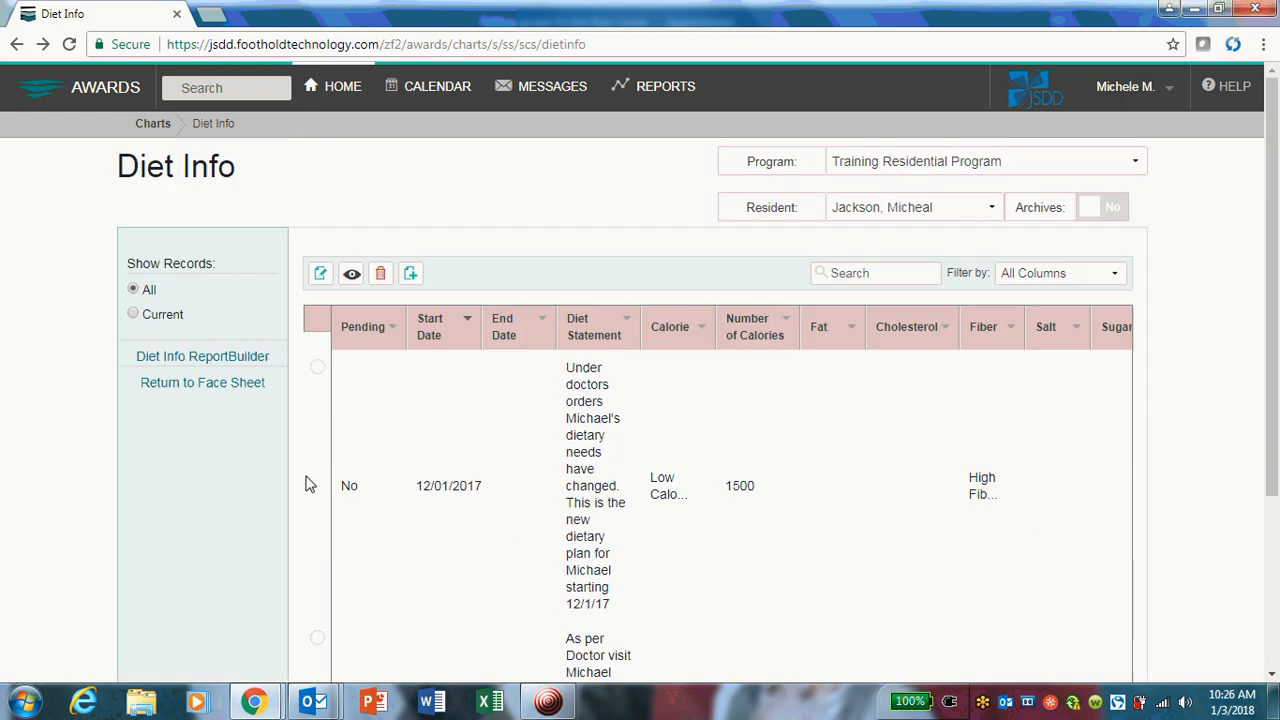
click(320, 275)
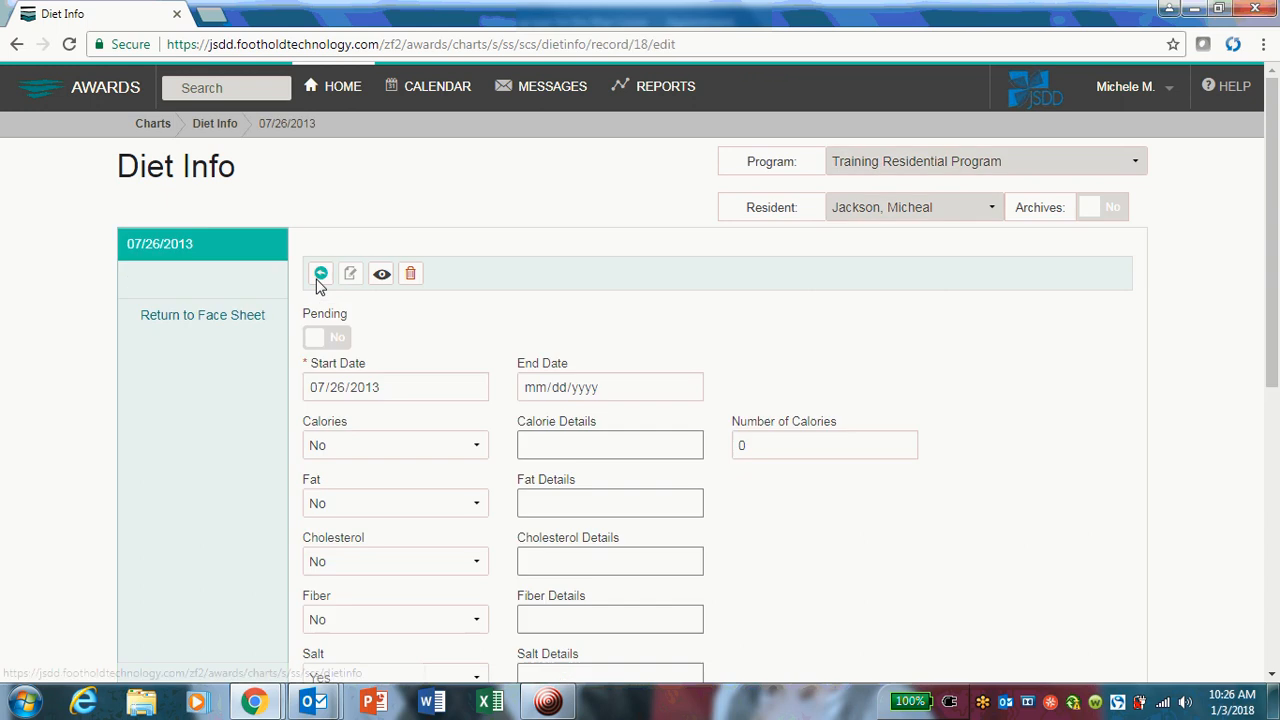
click(552, 392)
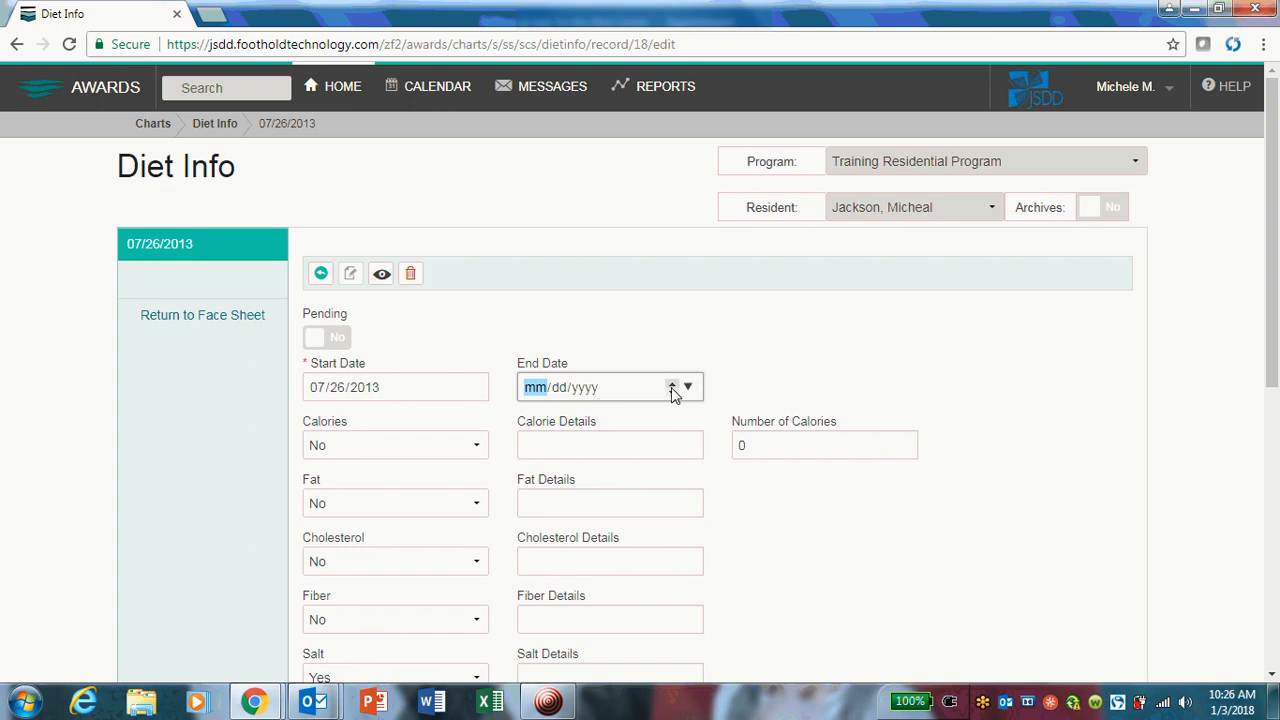
click(594, 450)
text(Cholesterol)
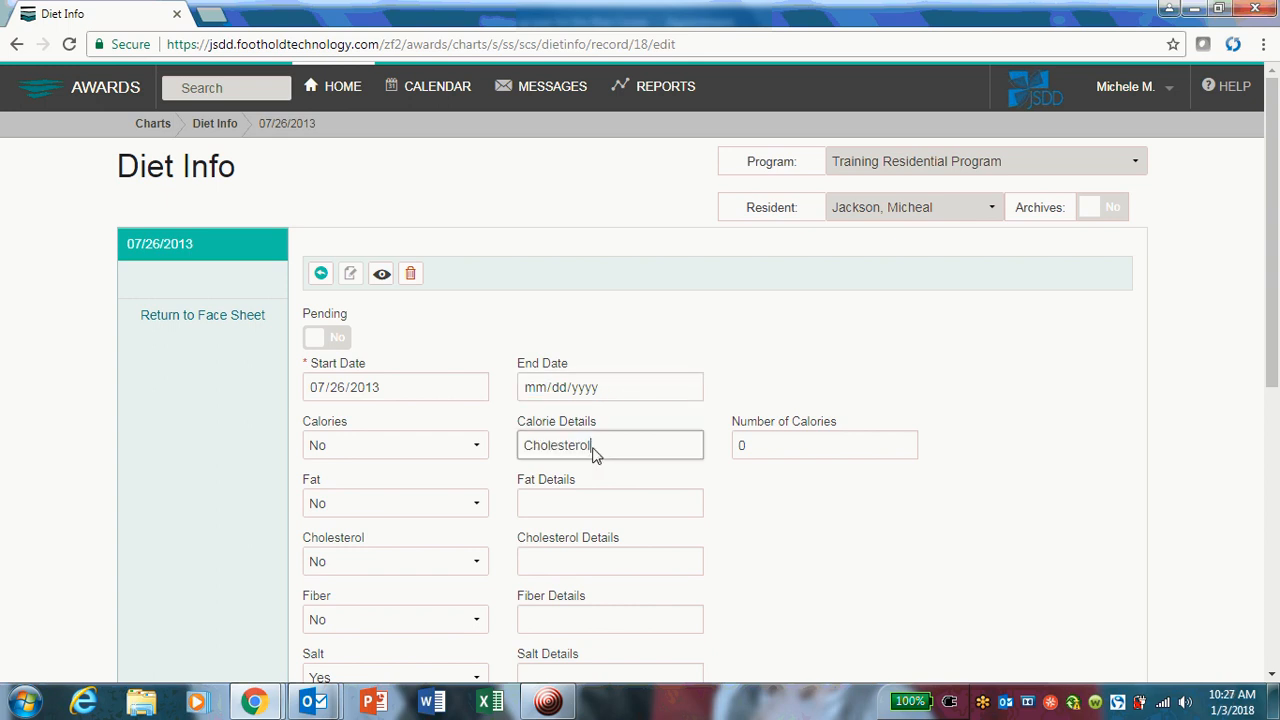
drag(600, 450, 517, 457)
key(BackSpace)
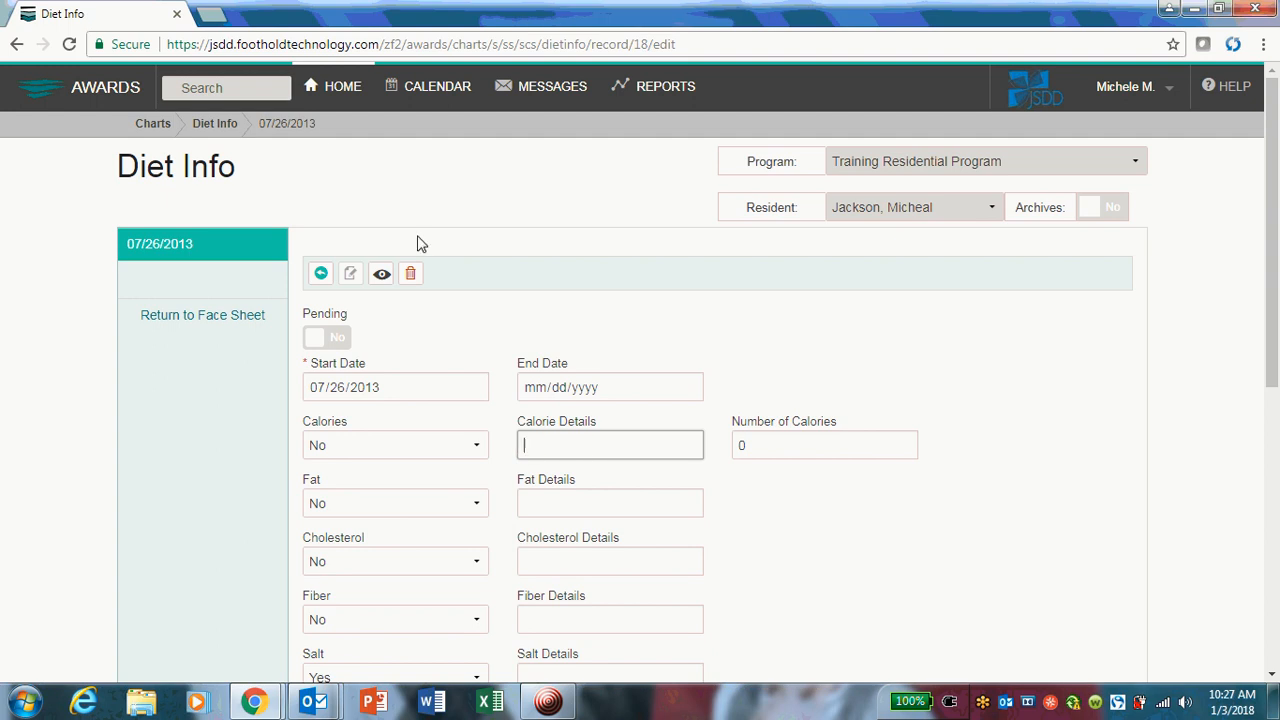
Leave the 07/26/2013 diet record form and discard the unsaved changes.
click(212, 128)
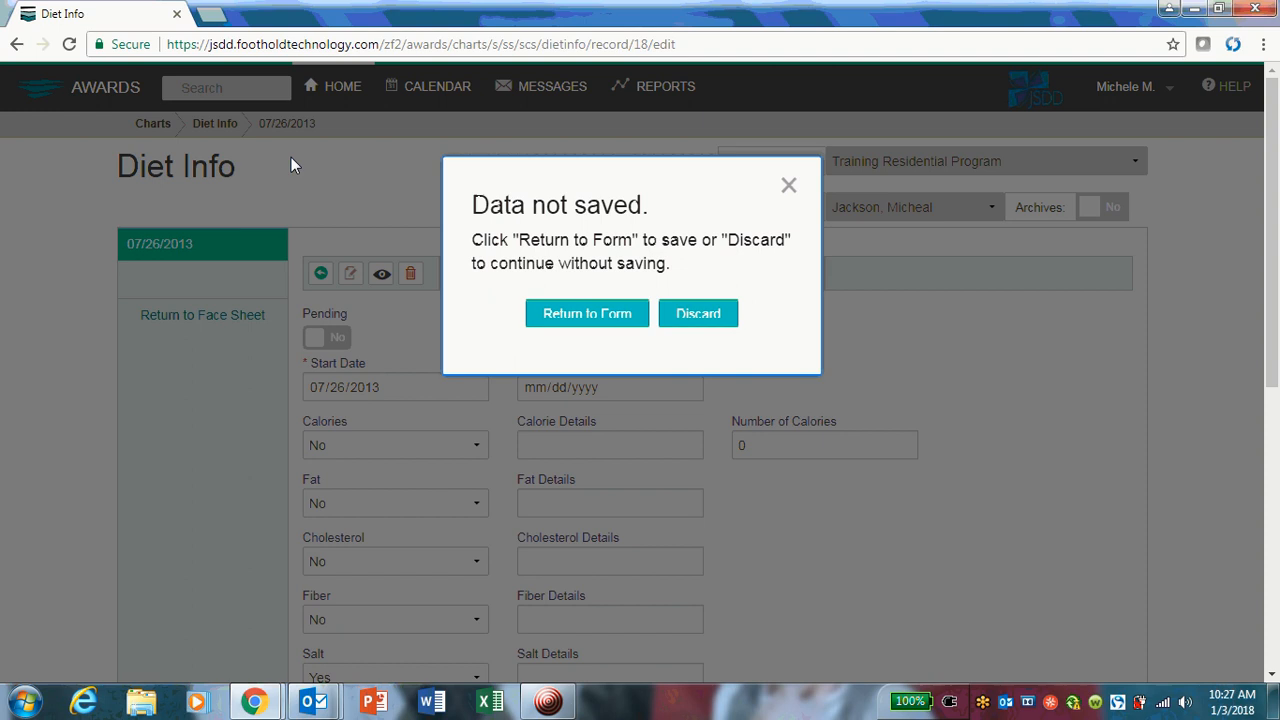
click(557, 314)
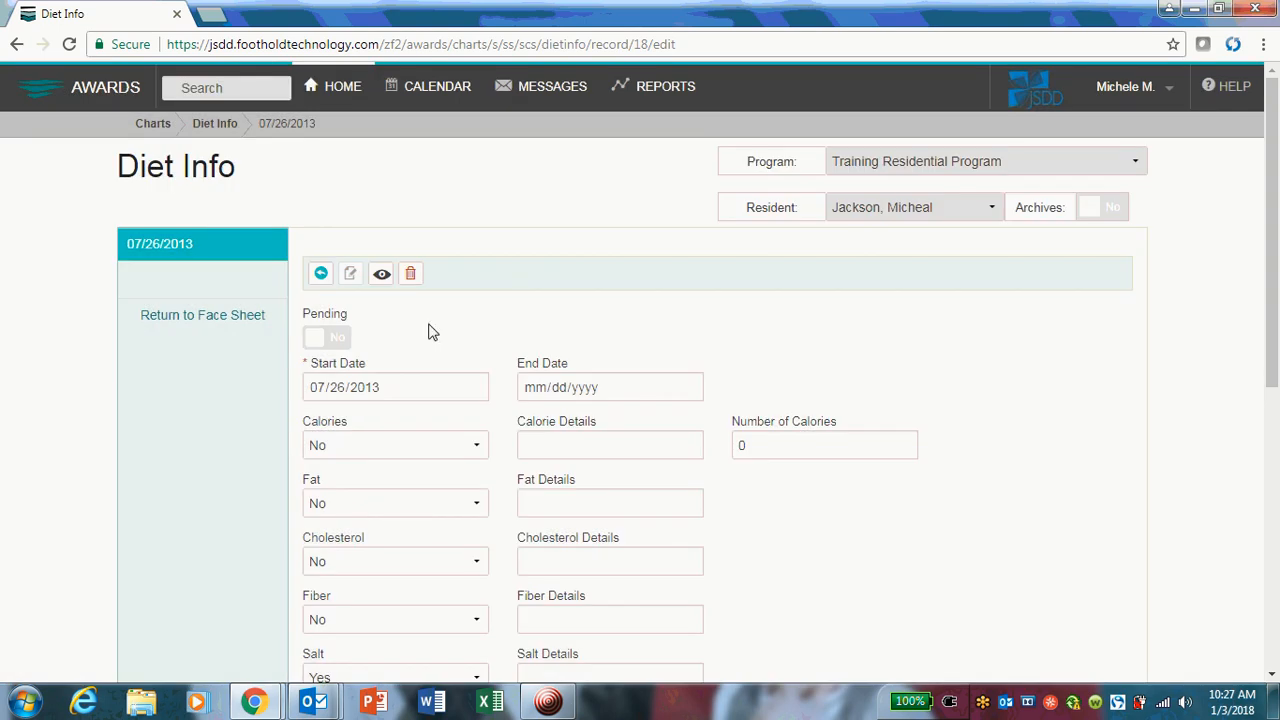
click(36, 94)
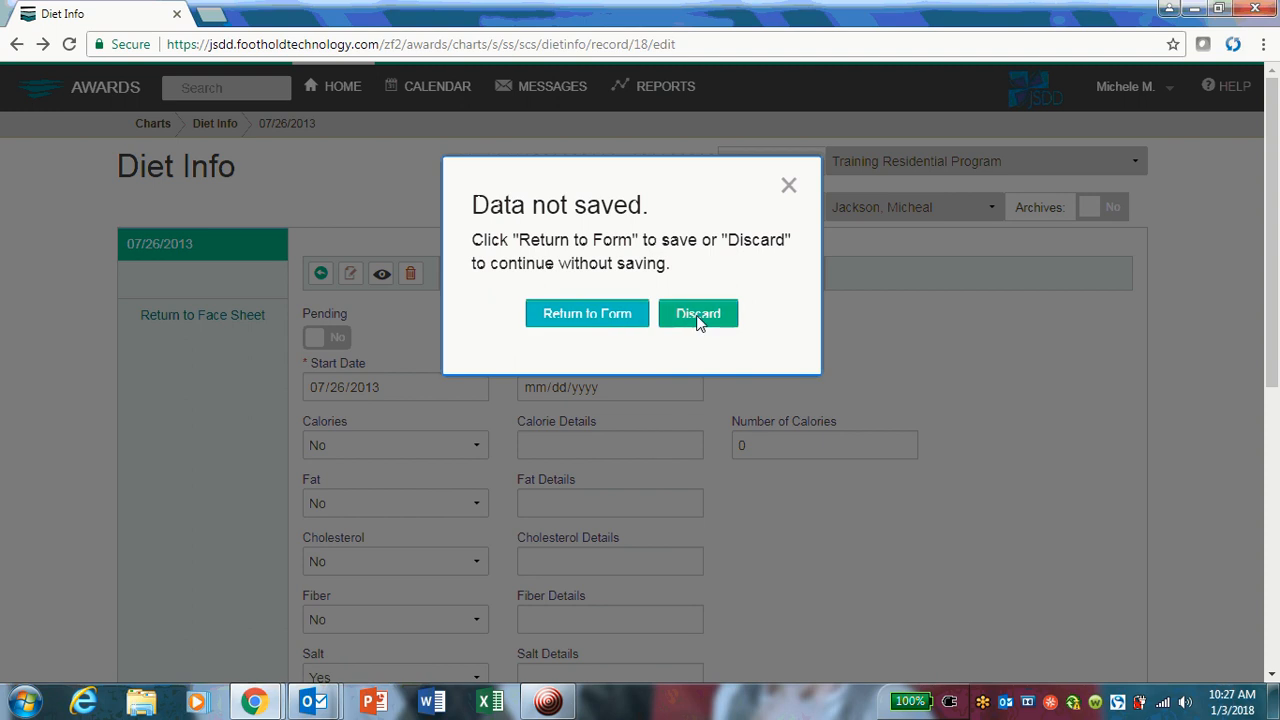
click(698, 316)
Open the diet record that starts 07/26/2013 for editing and set its End Date to 05/11/2015.
scroll(757, 500, down, 2)
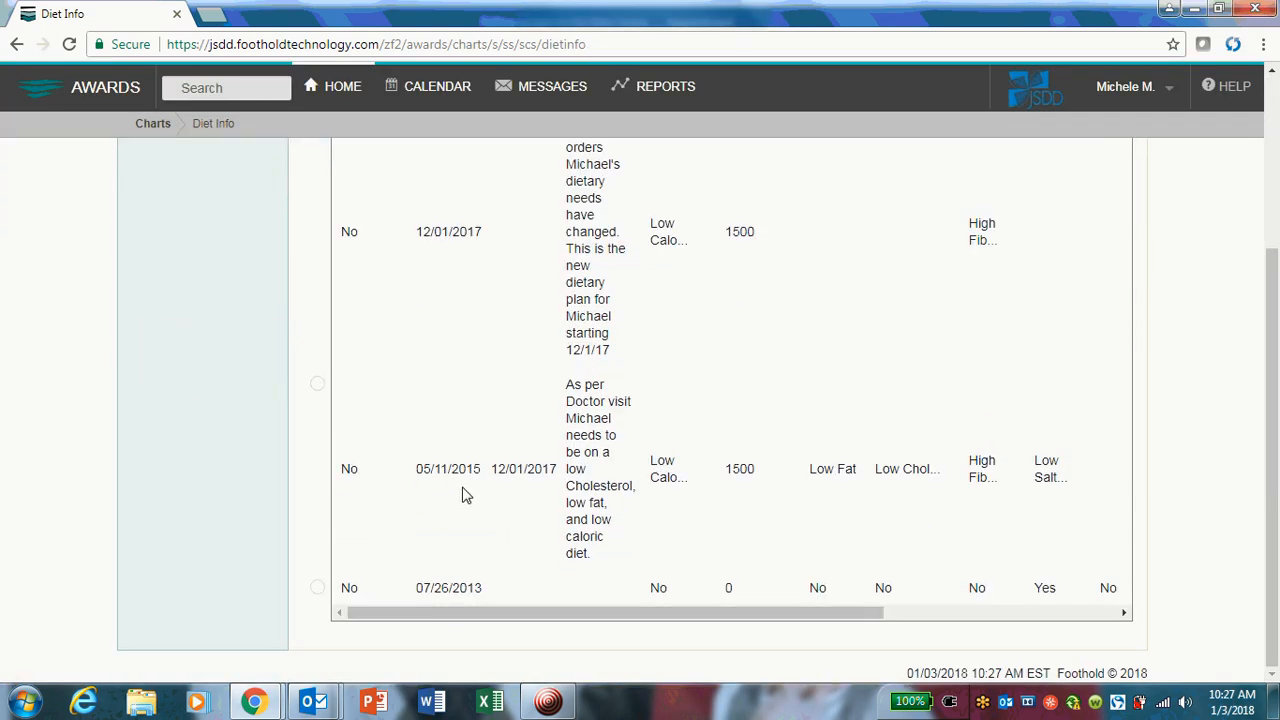
click(317, 590)
scroll(285, 460, up, 3)
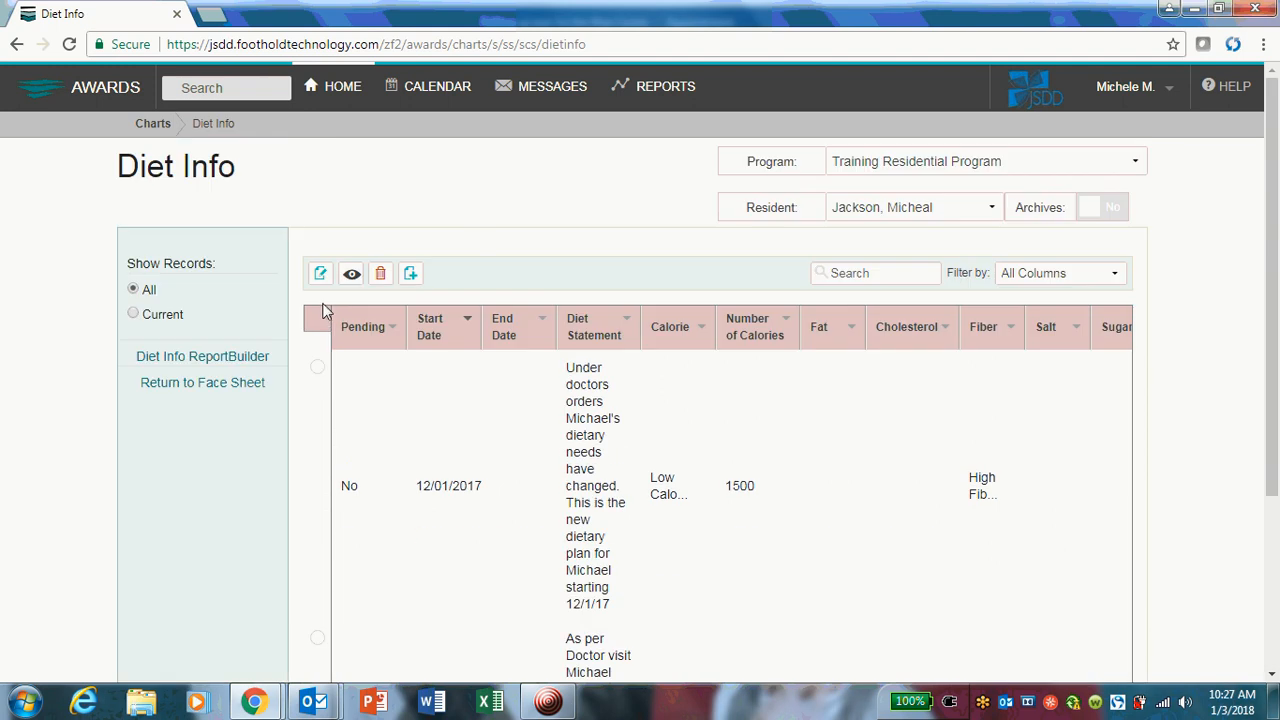
click(318, 270)
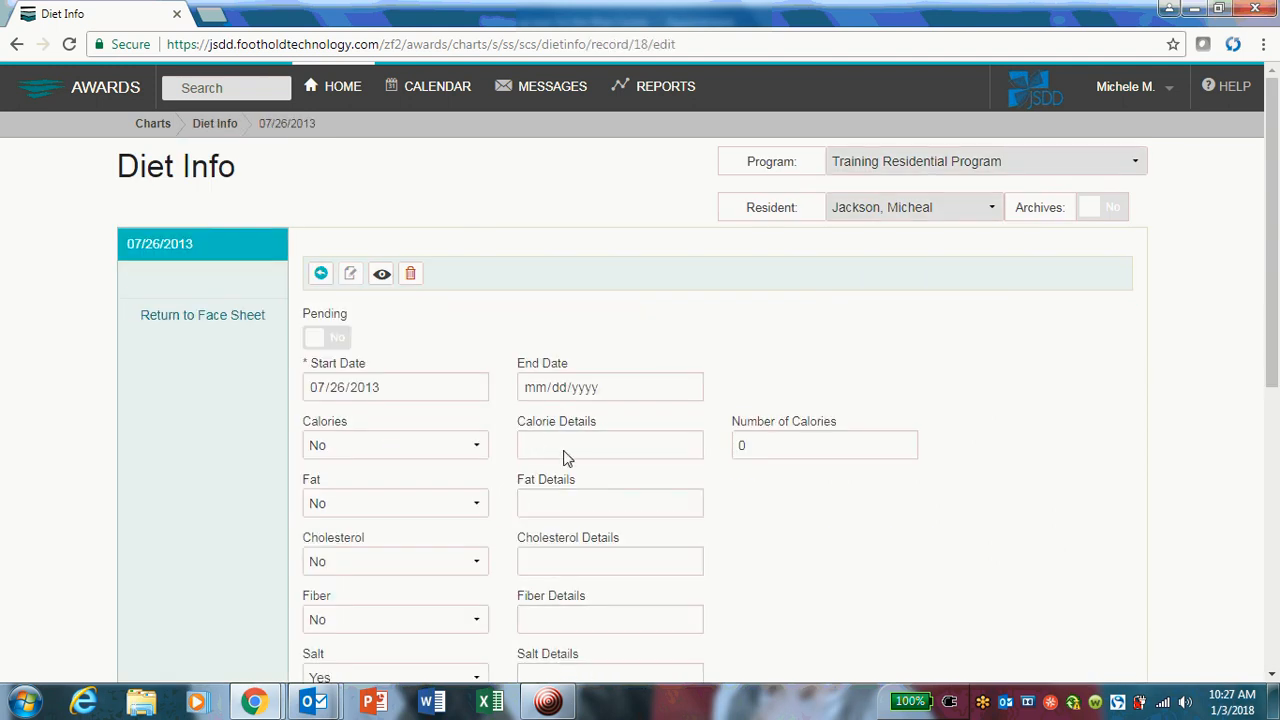
click(584, 389)
click(537, 391)
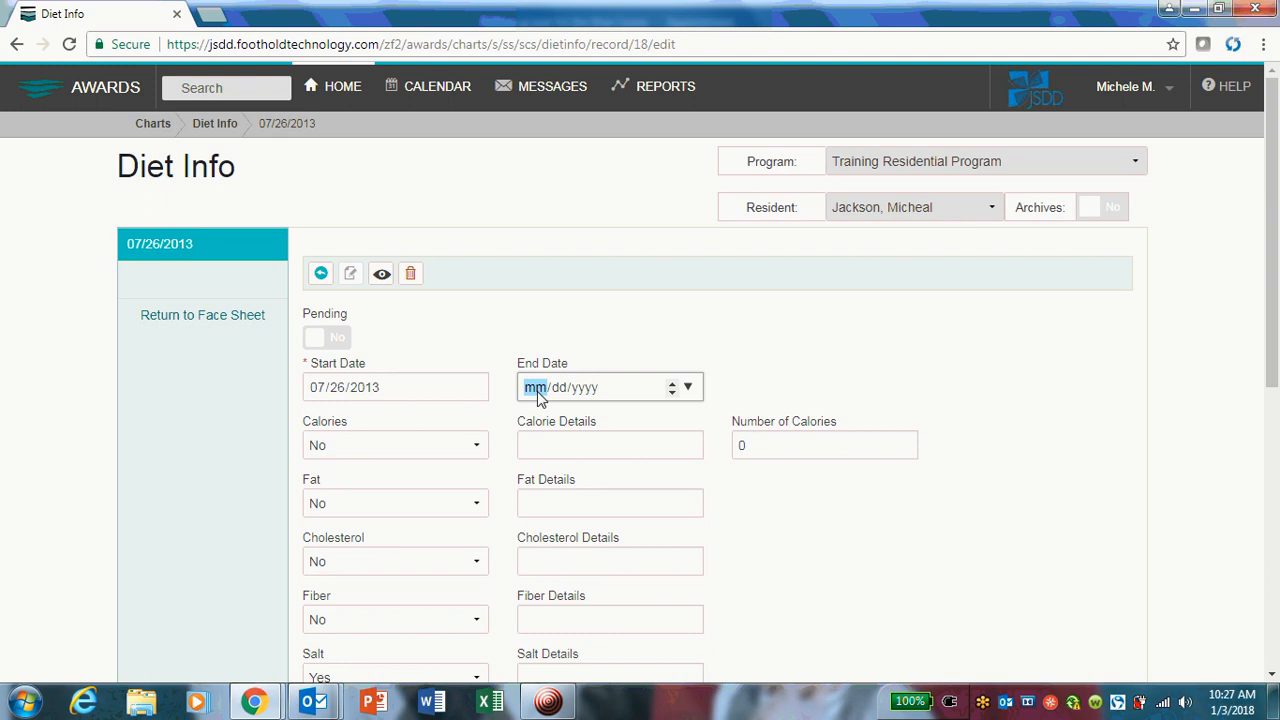
text(05/11/)
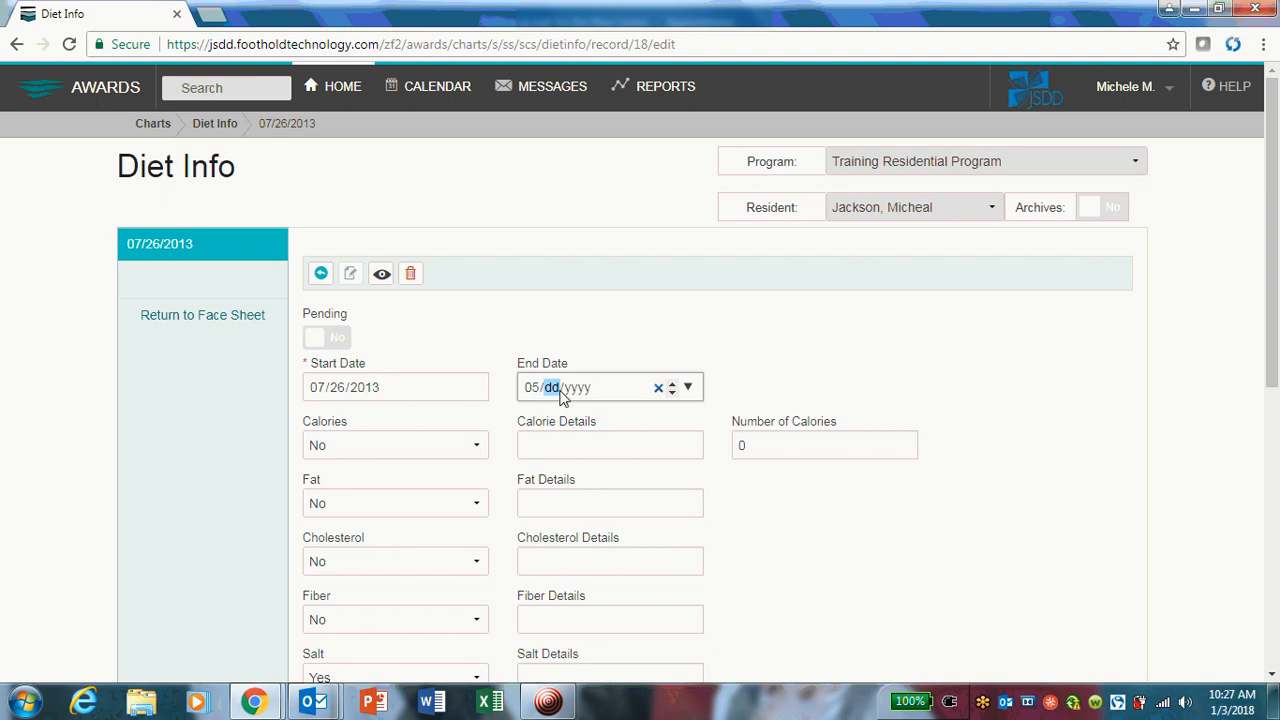
text(2015)
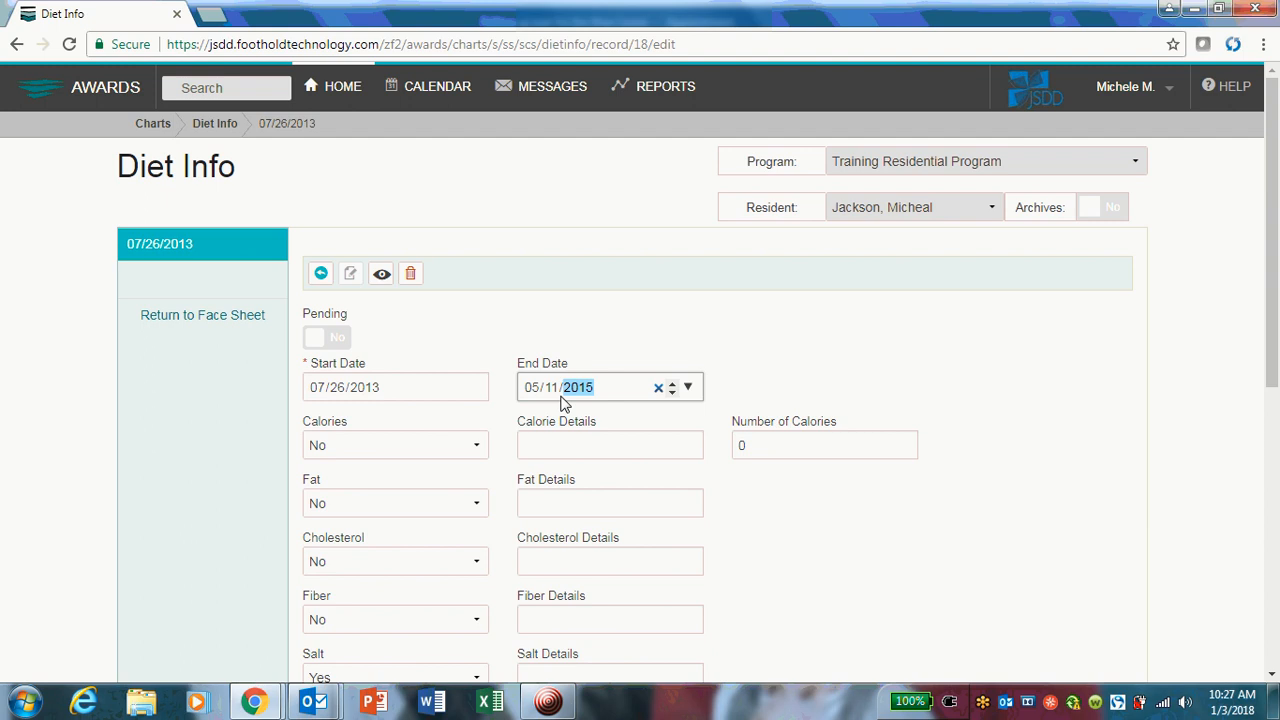
click(812, 388)
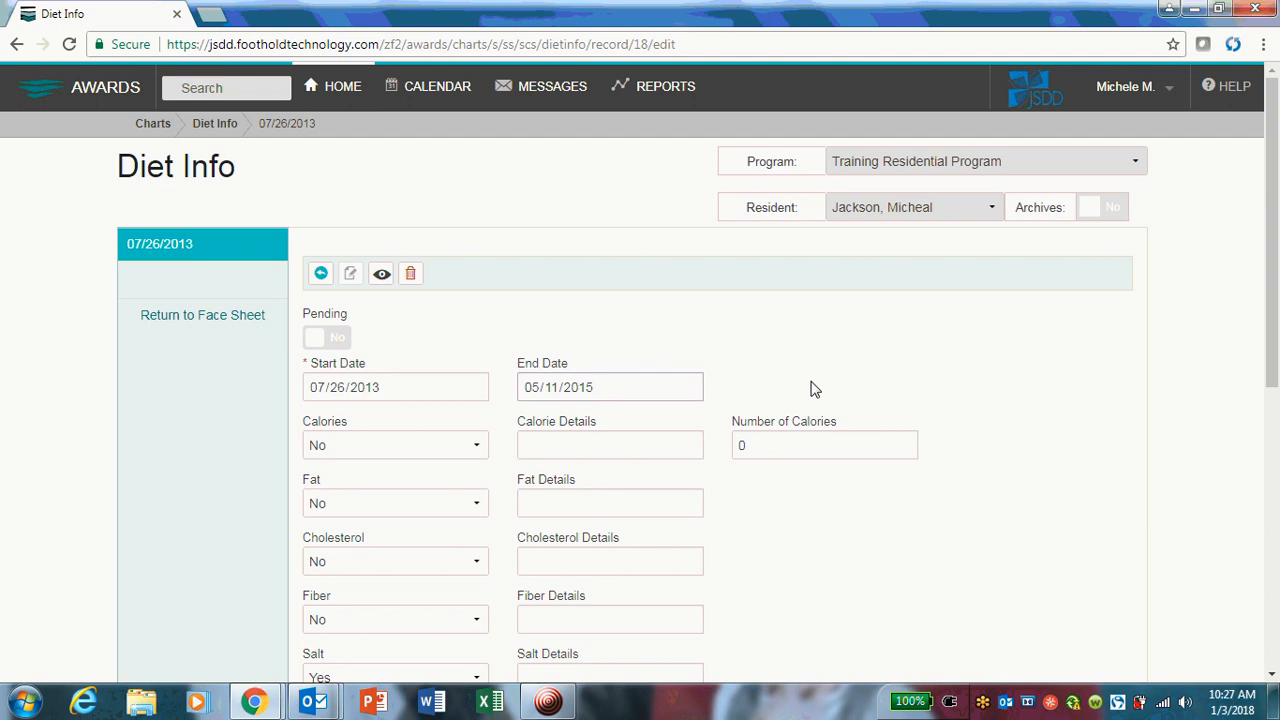
Enter "Diet was discontinued in 2015" as the Statement of Diet Needs and save the record.
scroll(790, 410, down, 5)
scroll(694, 518, down, 1)
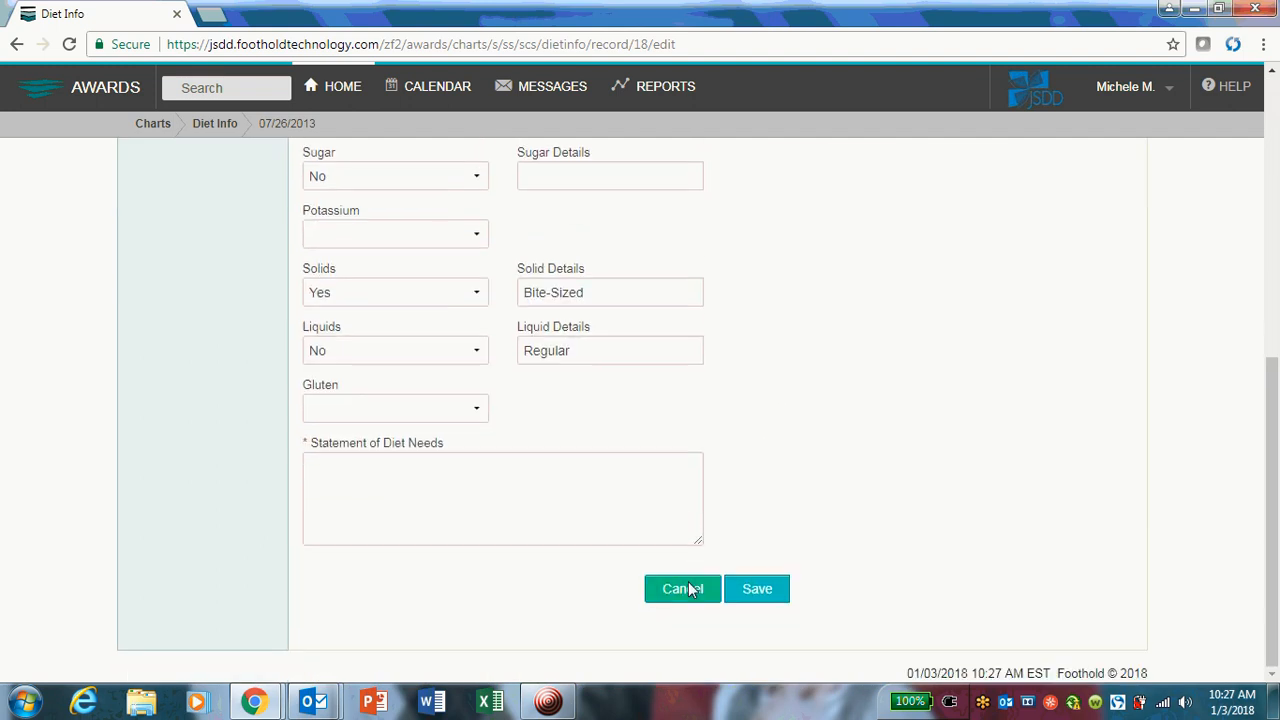
click(427, 494)
text(Diet was discontinued in 2015)
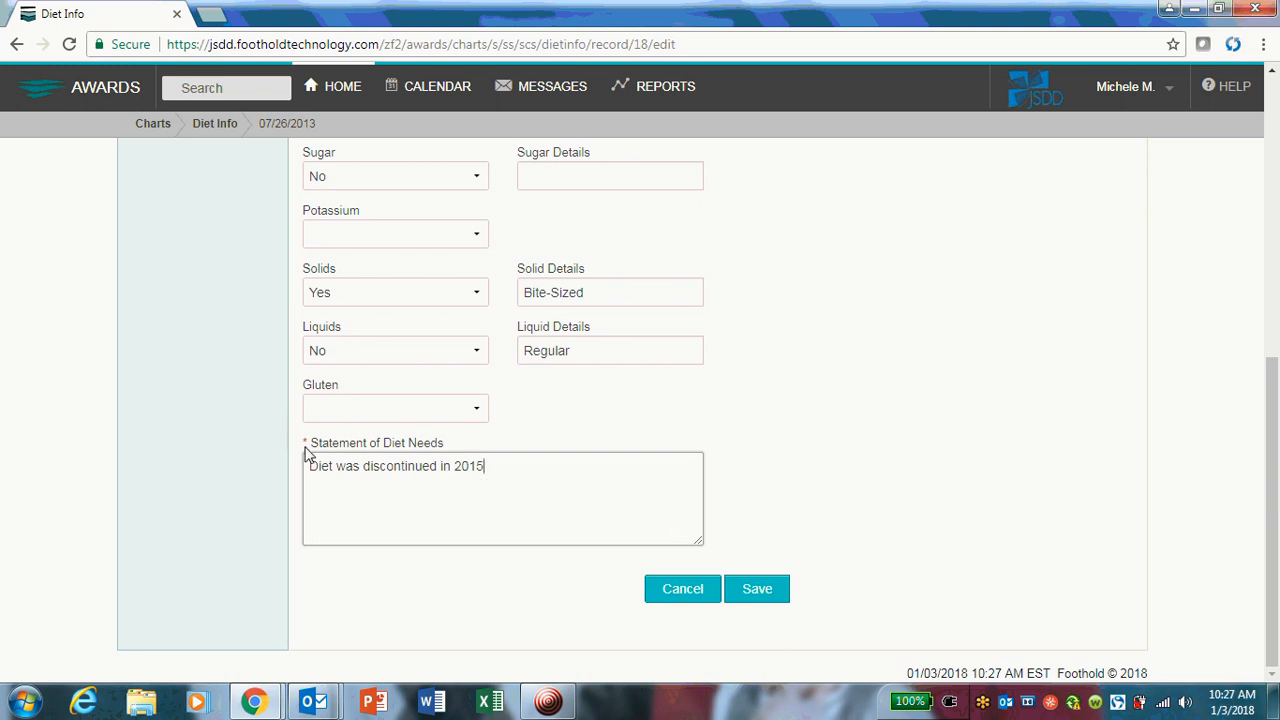
click(750, 591)
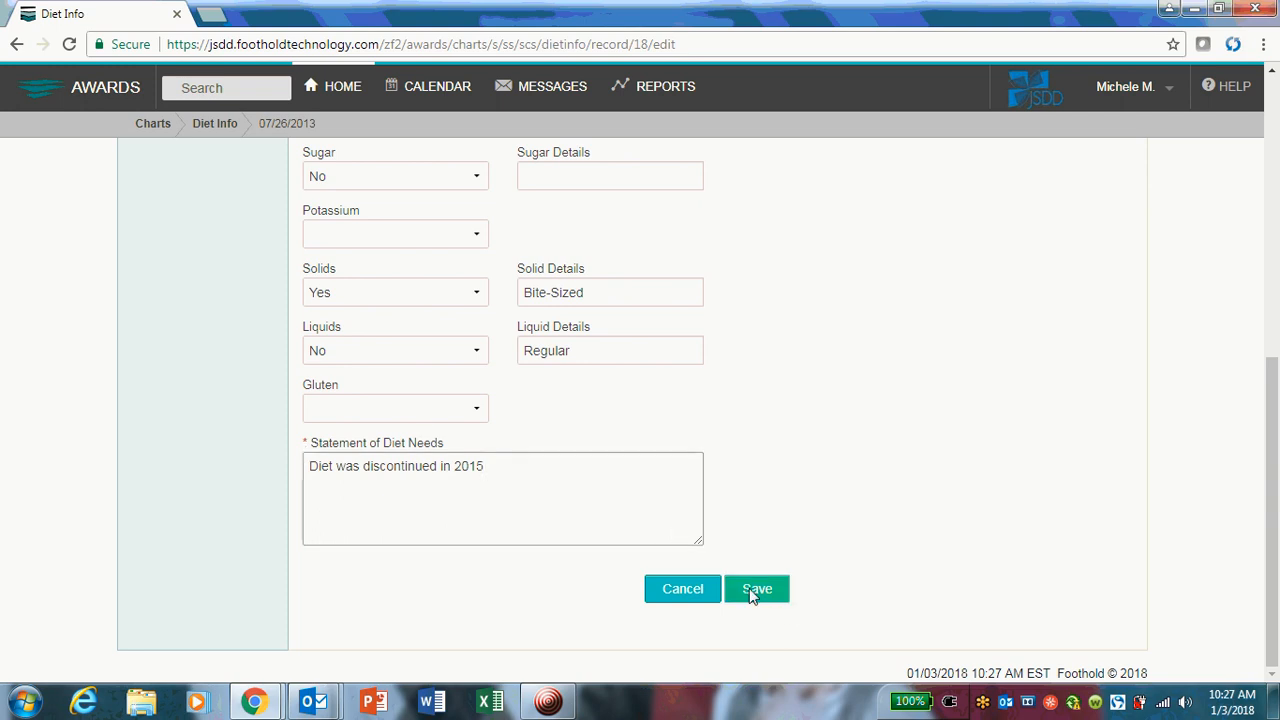
Review the saved 07/26/2013 diet record and return to the Current Diet Info section of the face sheet.
scroll(784, 518, up, 4)
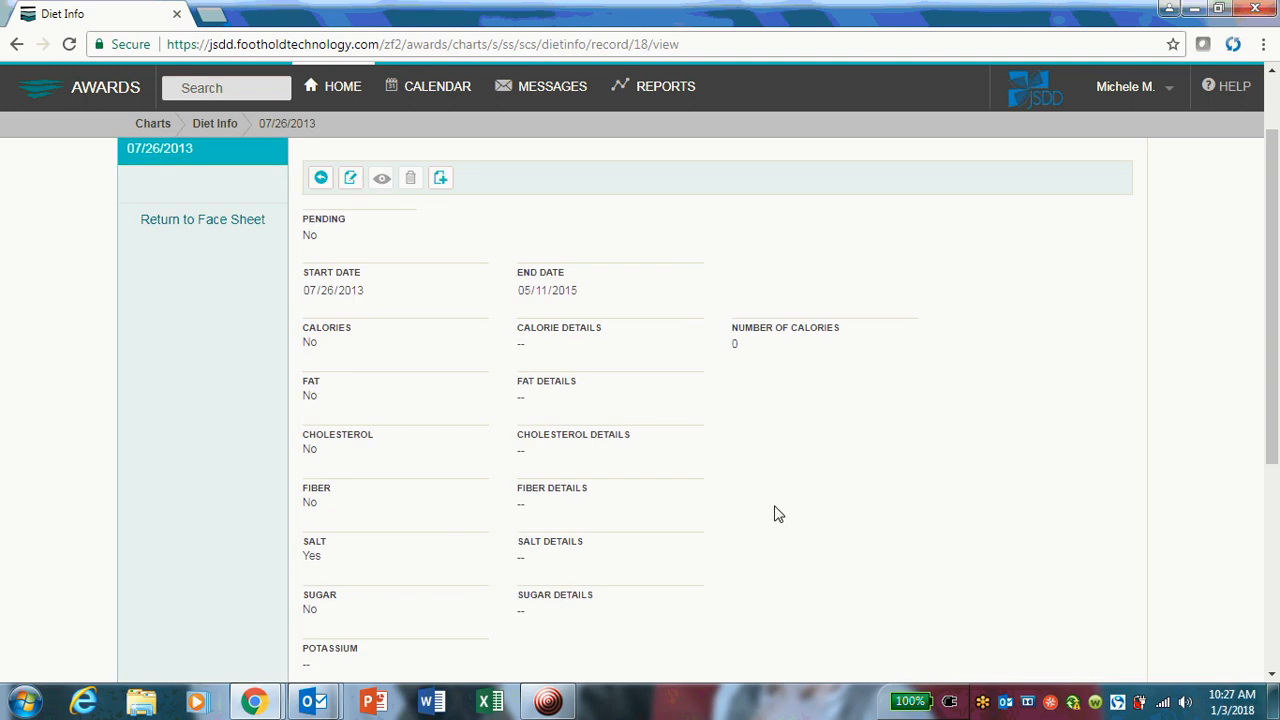
scroll(731, 543, down, 2)
scroll(679, 501, up, 2)
scroll(679, 501, up, 1)
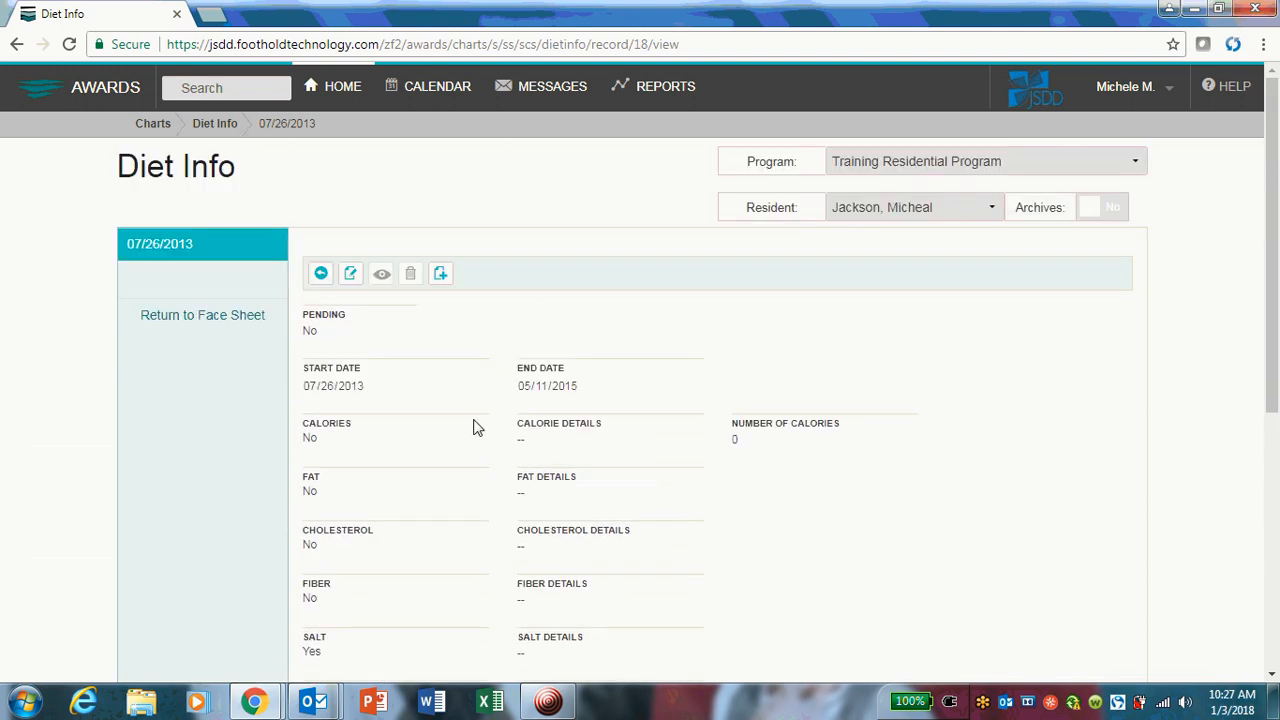
click(175, 318)
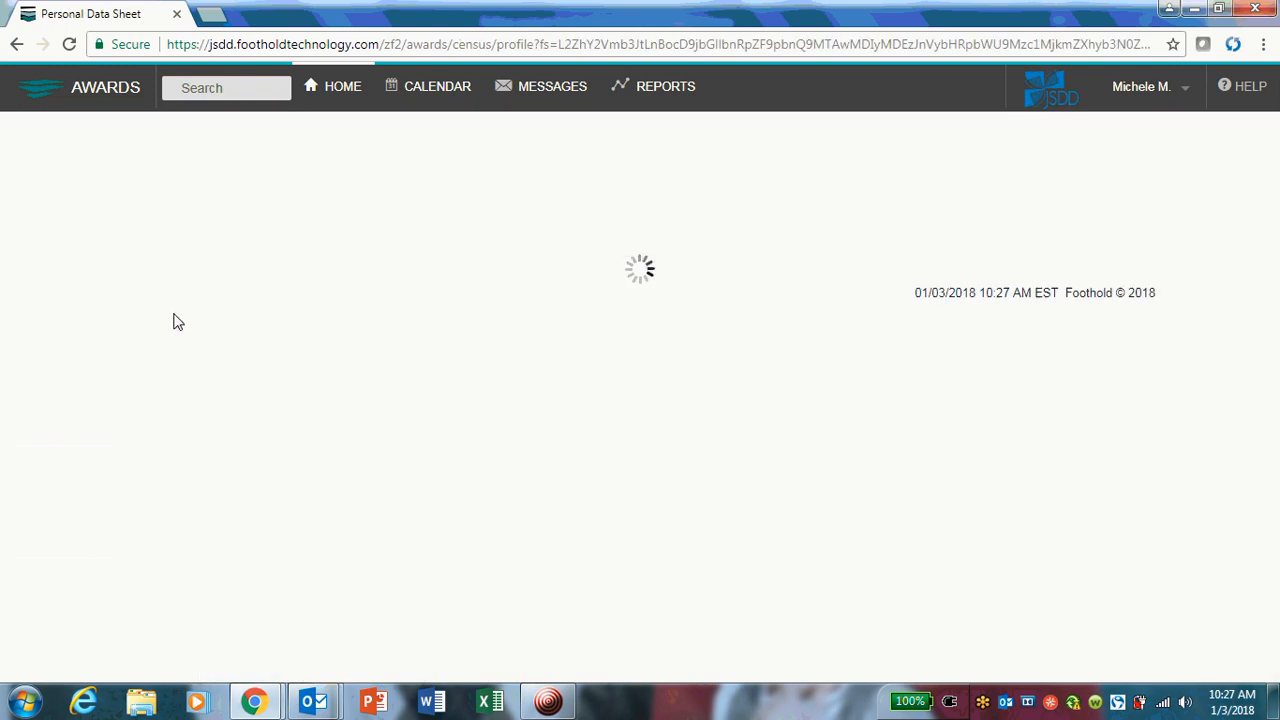
scroll(229, 323, up, 8)
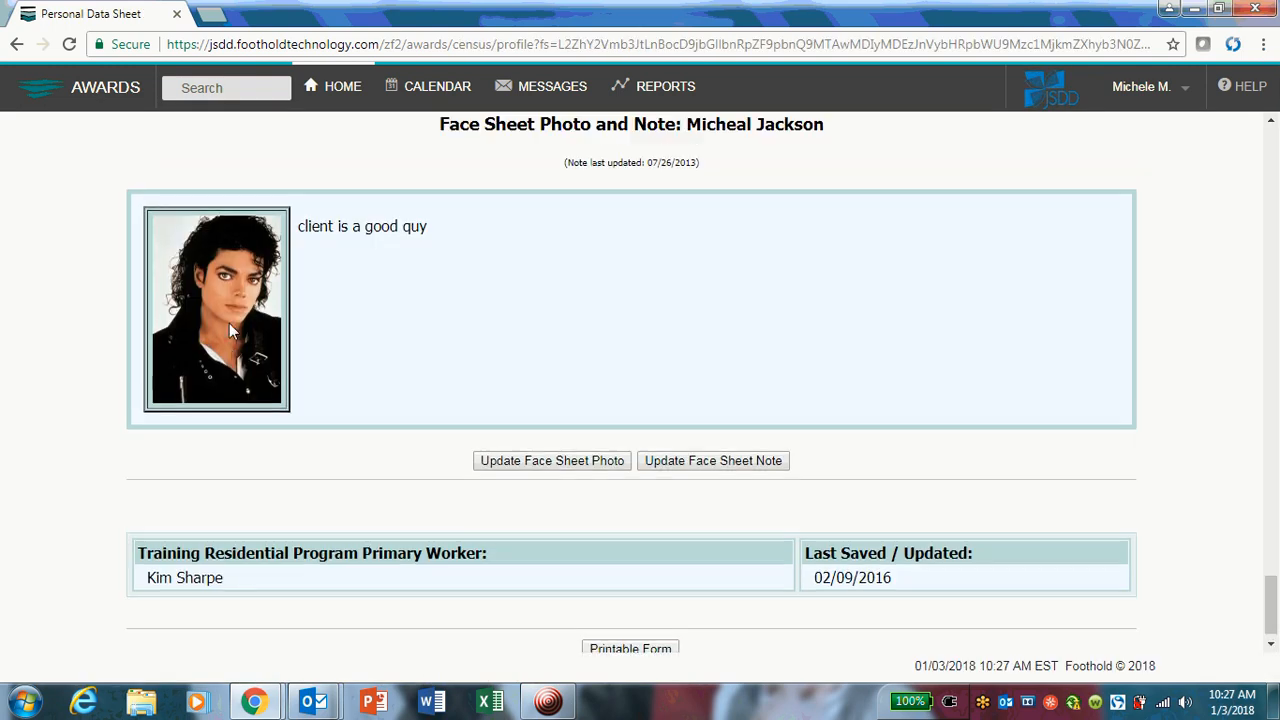
scroll(229, 331, up, 1)
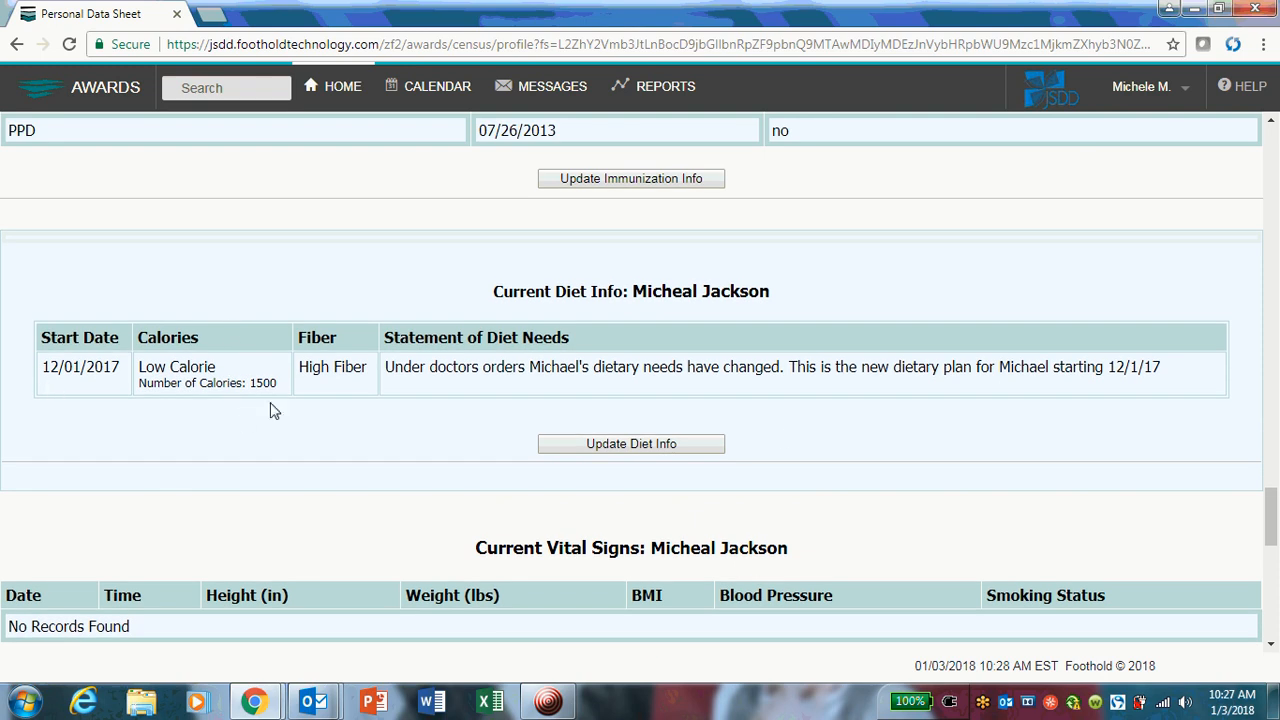
Open the list of diet records from the face sheet and check the start and end dates of all records.
click(697, 445)
scroll(646, 443, down, 2)
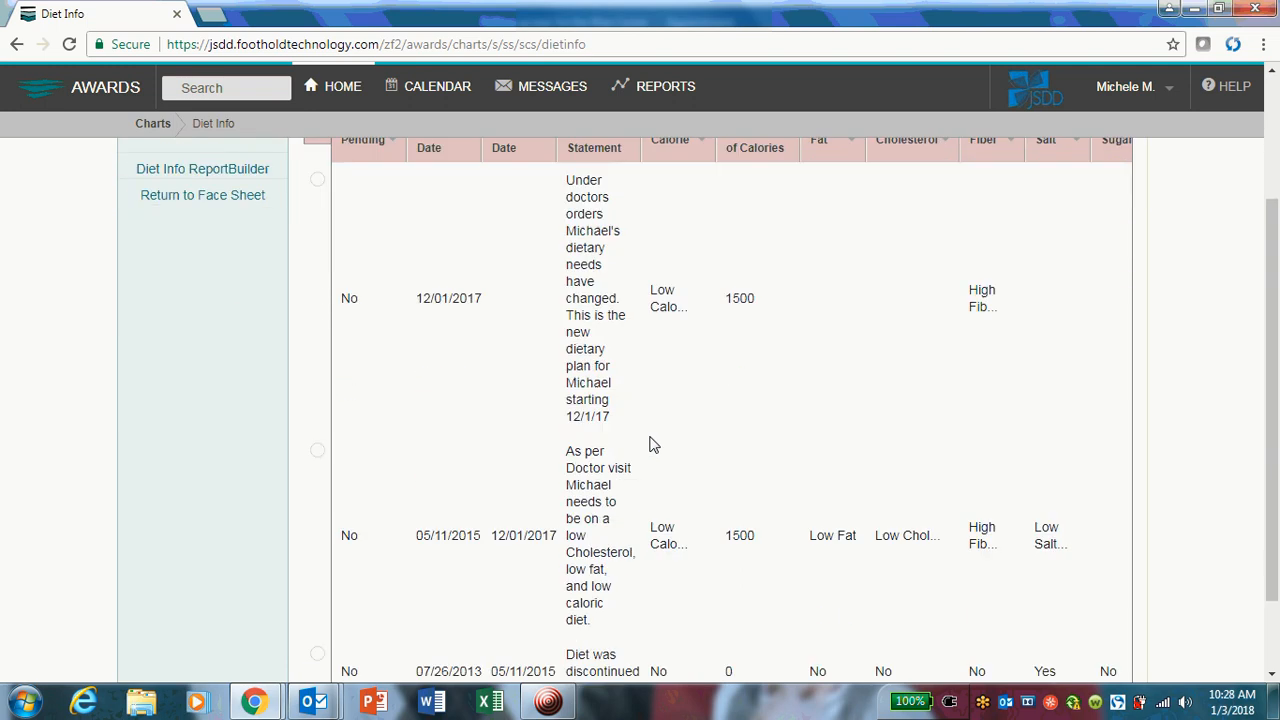
scroll(380, 571, down, 1)
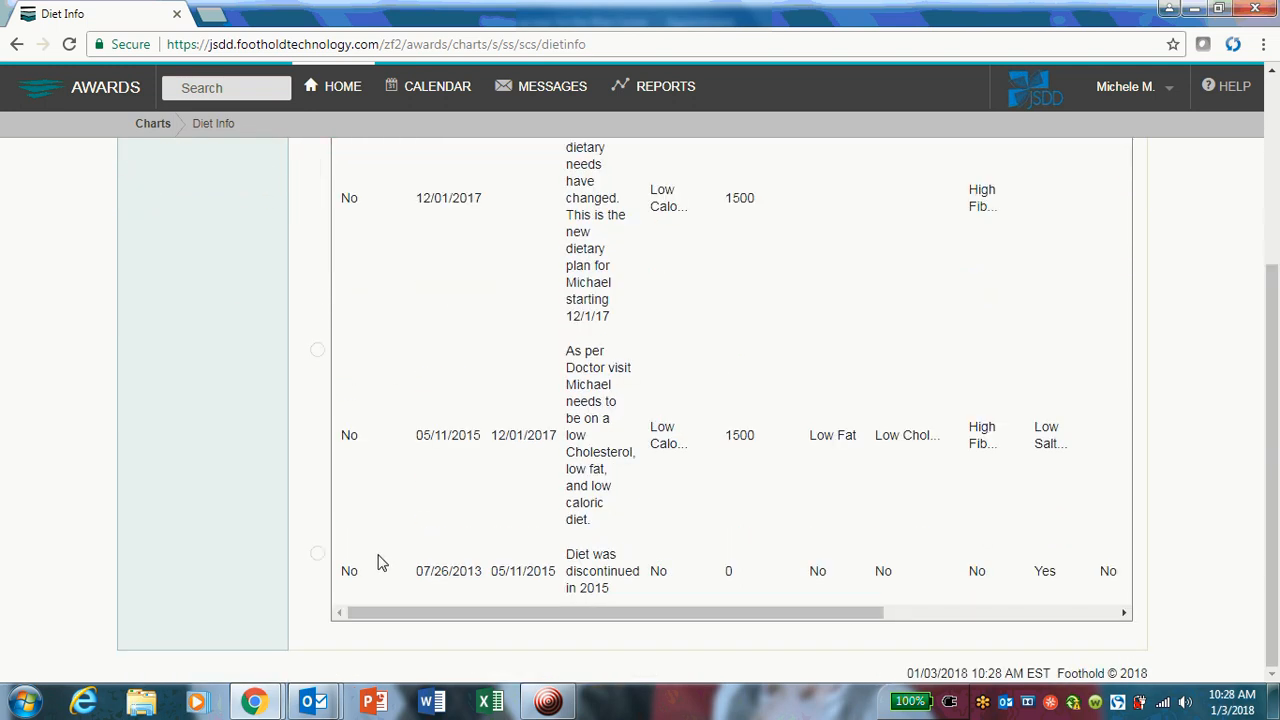
scroll(380, 560, up, 3)
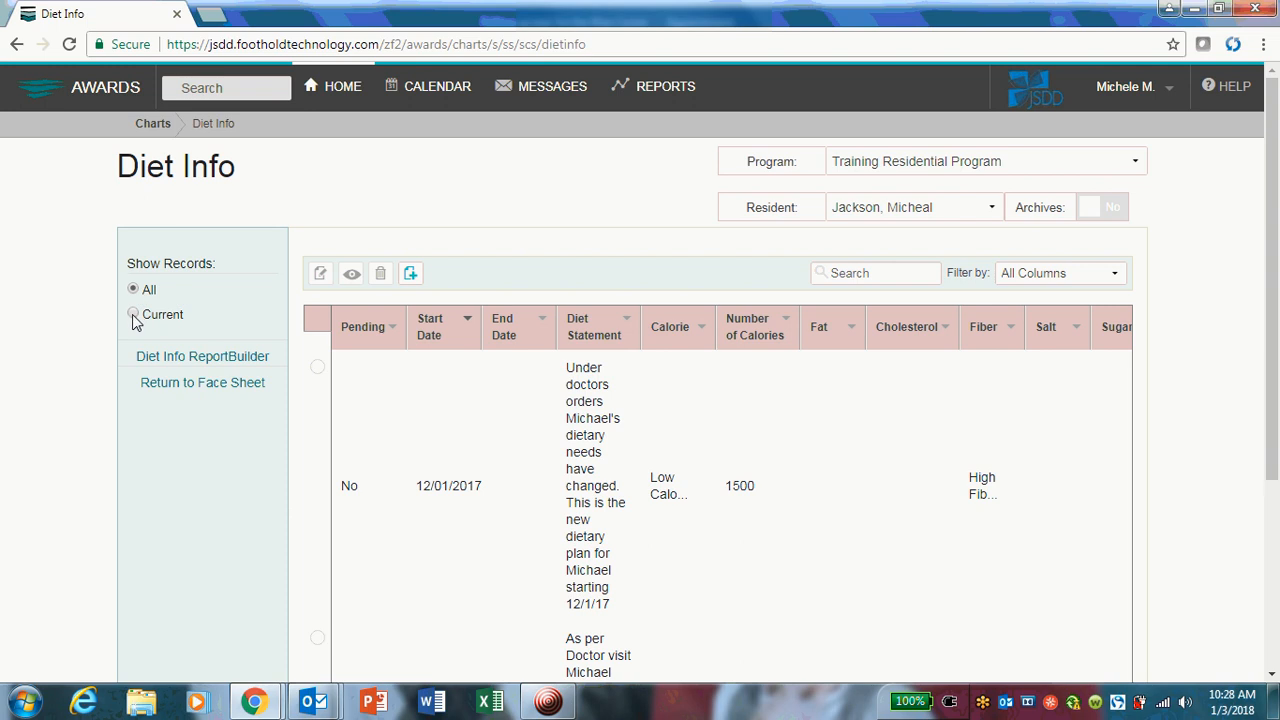
Limit the diet list to current records and look over what is listed.
click(134, 316)
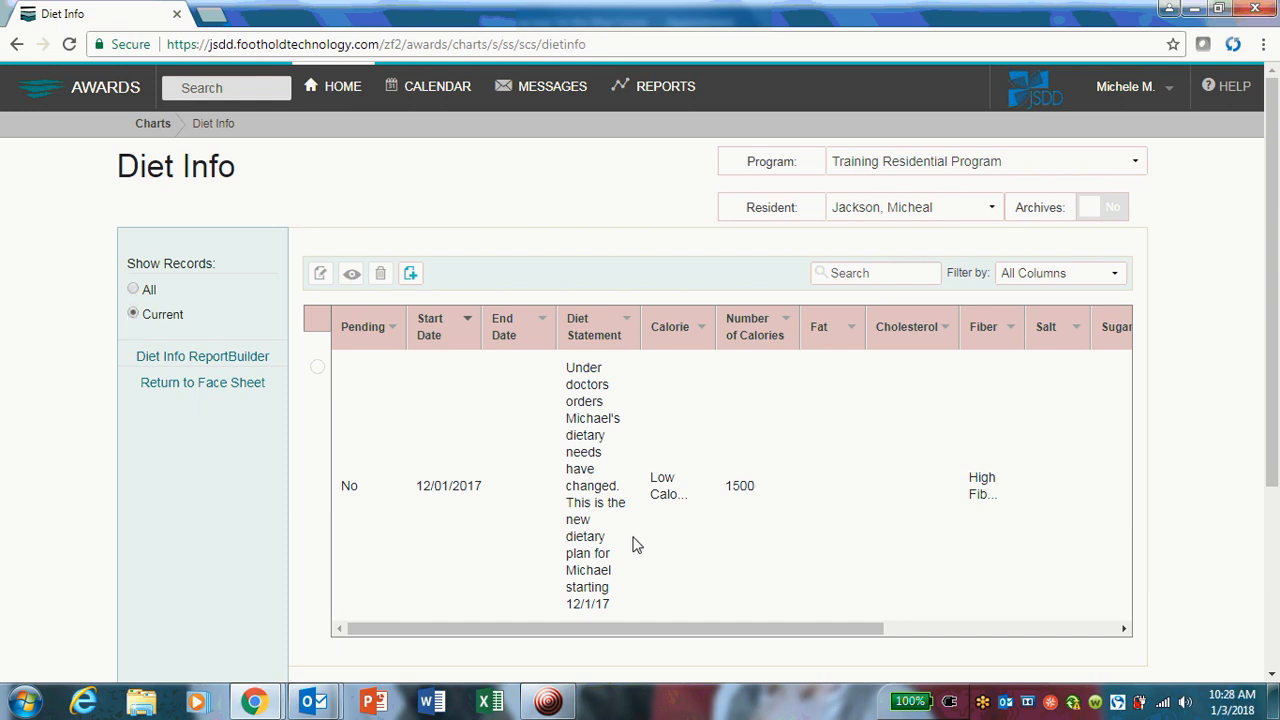
scroll(437, 513, down, 1)
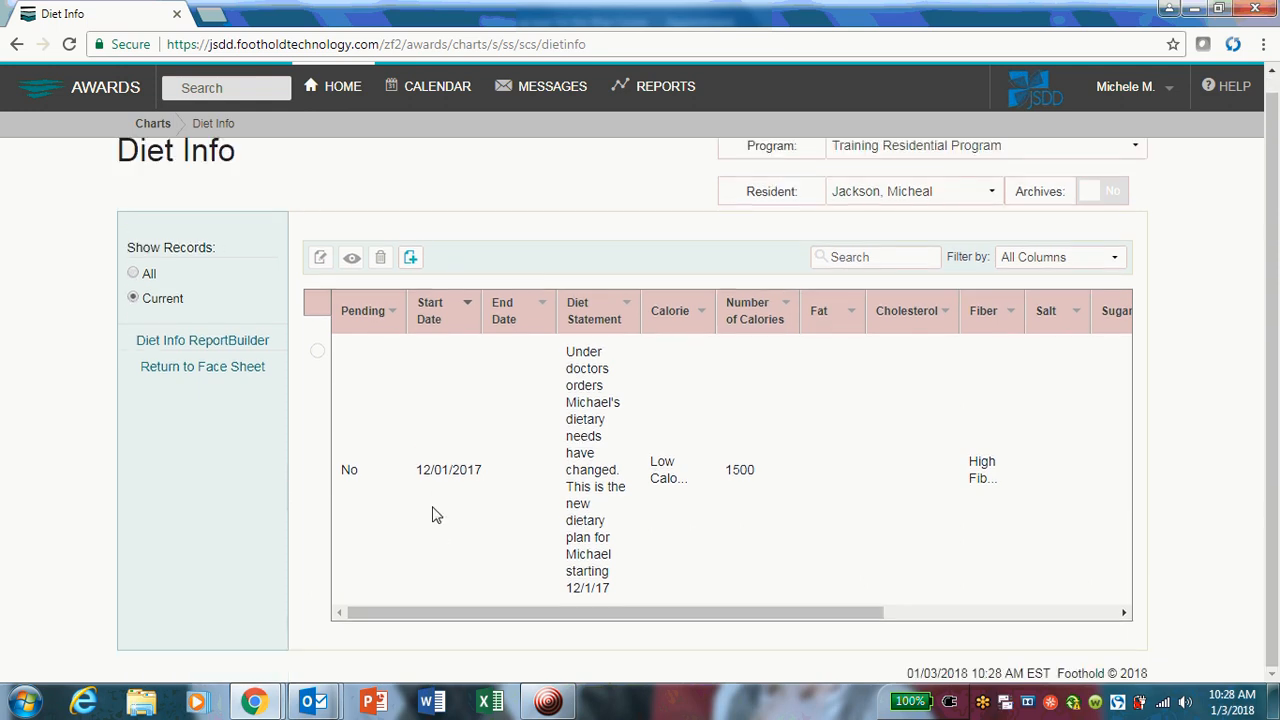
drag(706, 616, 578, 624)
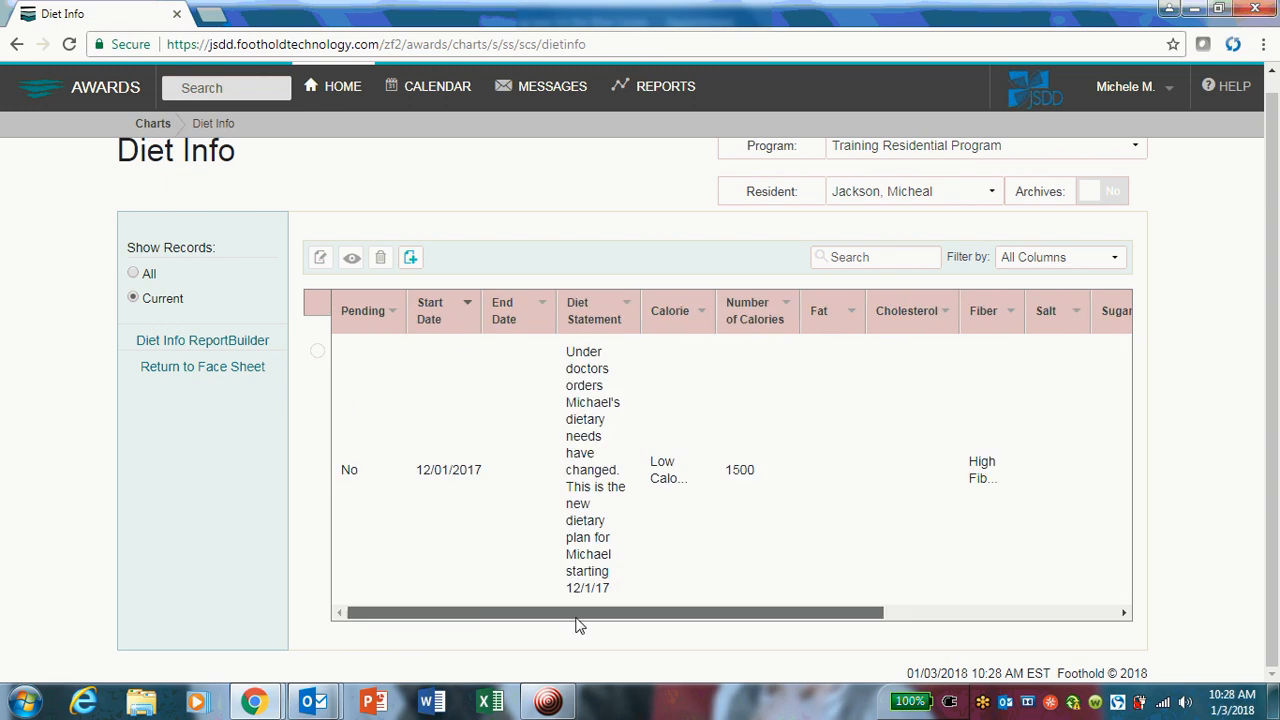
Show all diet records again and compare the dates, statements and restrictions of the current and ended diets.
click(133, 275)
scroll(542, 492, down, 3)
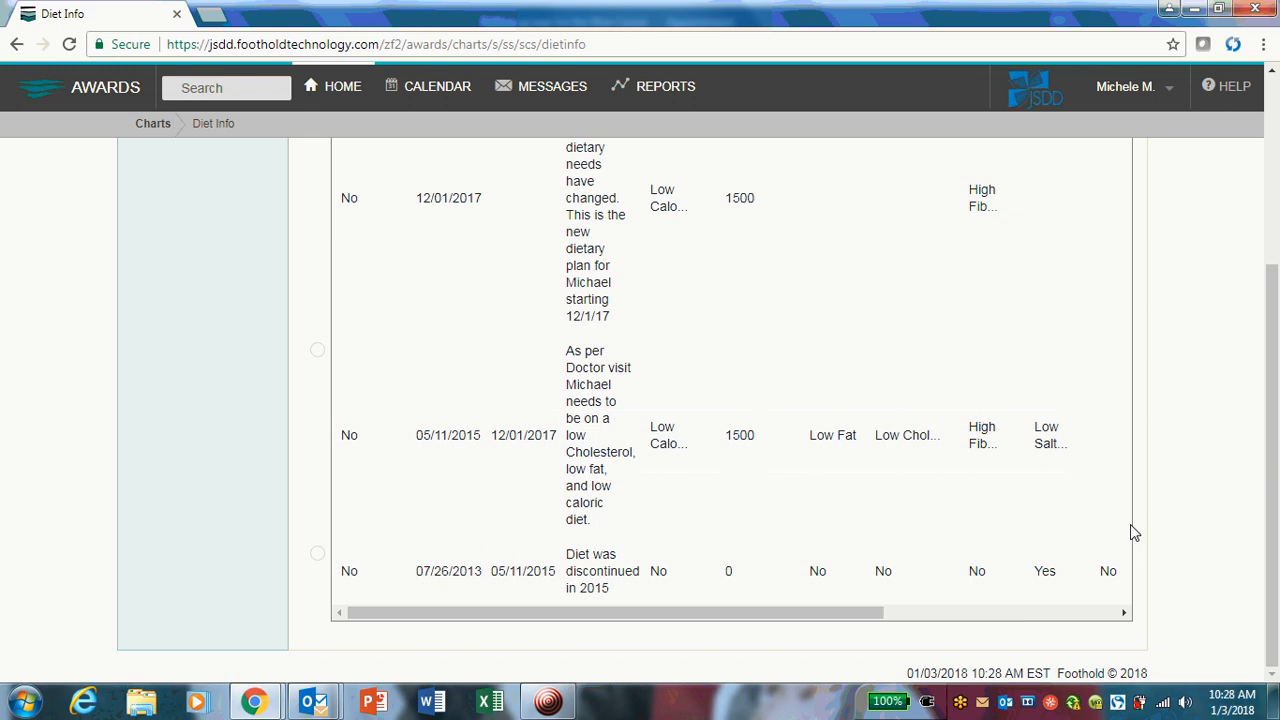
scroll(1157, 535, up, 2)
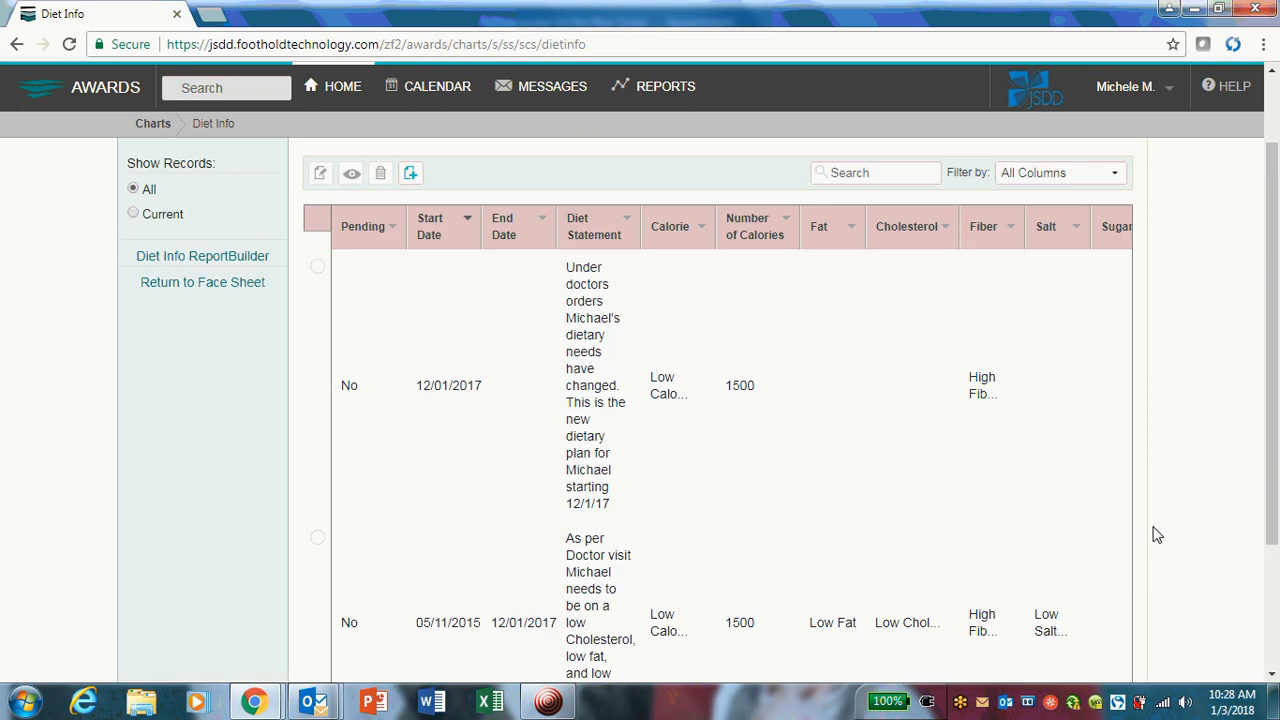
scroll(1157, 535, up, 1)
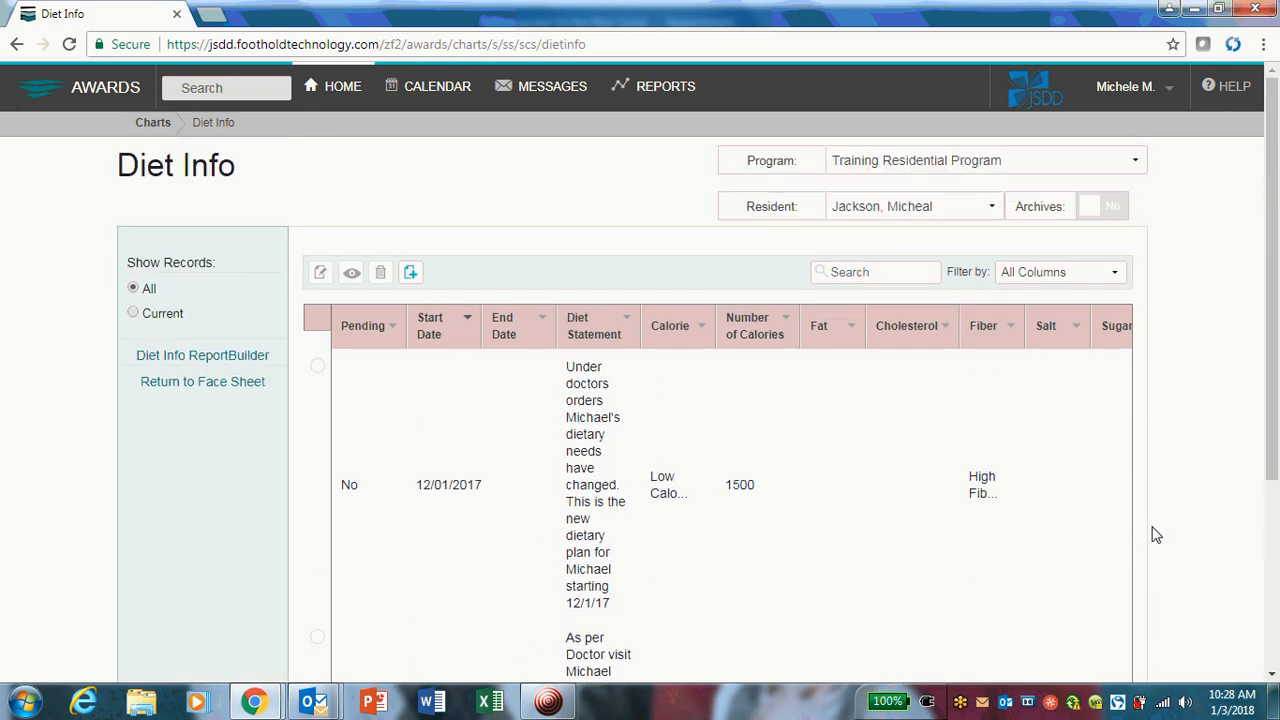
scroll(1157, 535, down, 3)
scroll(1155, 532, up, 3)
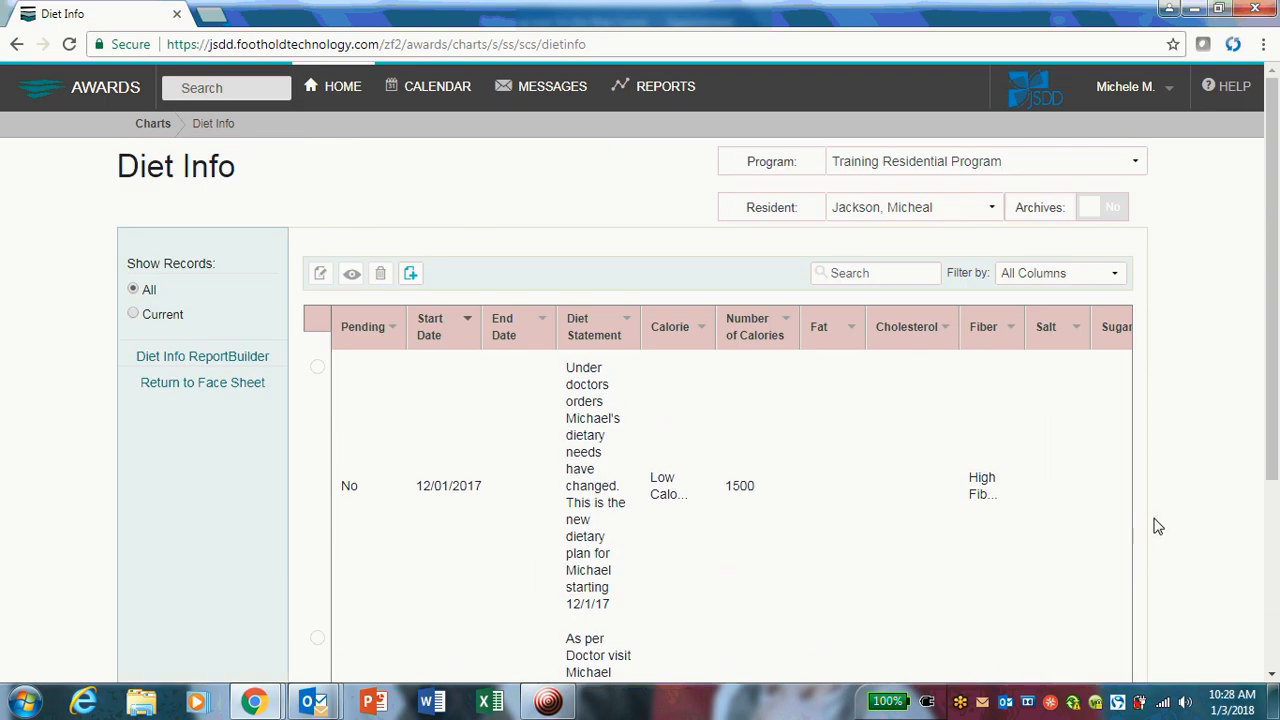
scroll(1132, 514, down, 3)
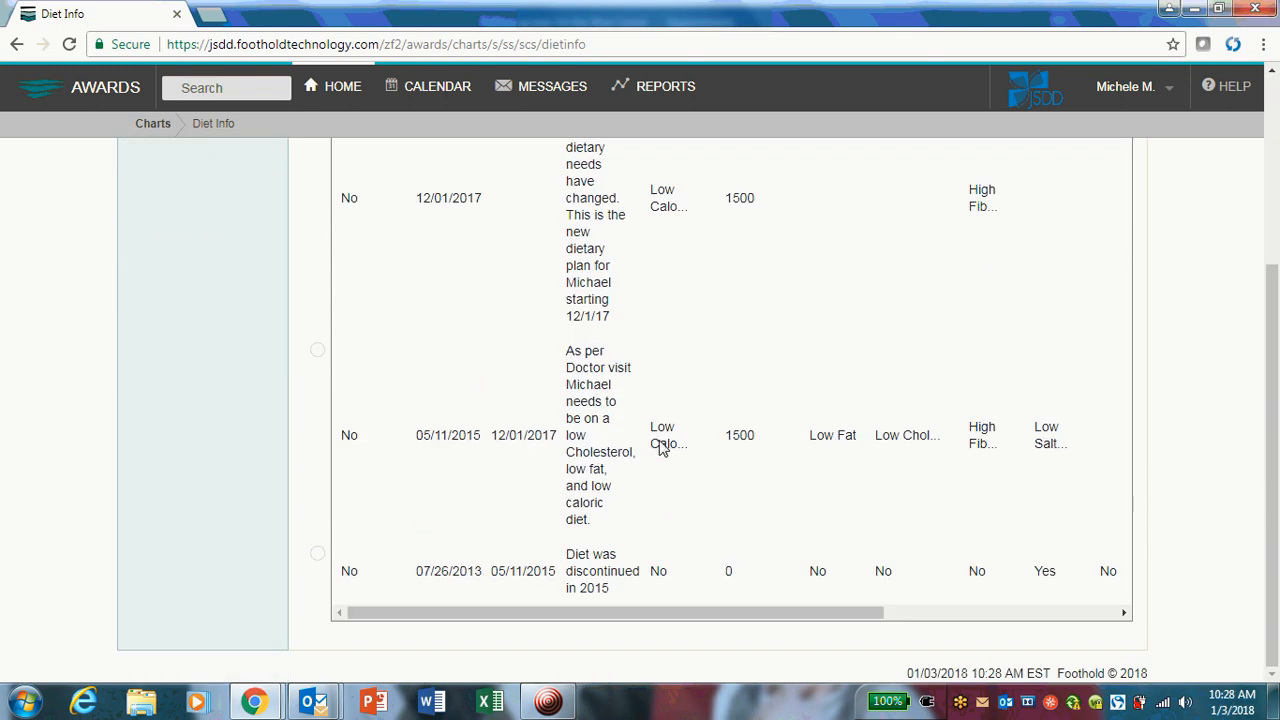
scroll(660, 447, up, 1)
scroll(495, 450, down, 1)
scroll(281, 304, up, 2)
scroll(281, 304, up, 2)
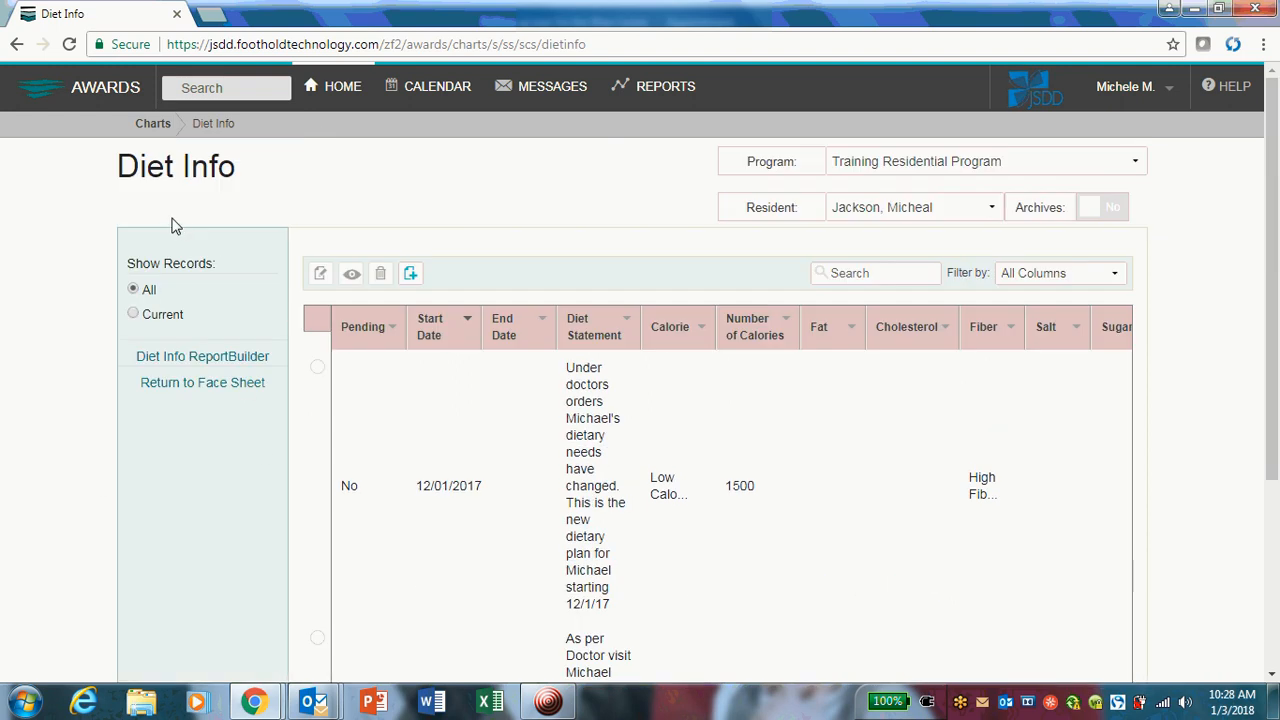
Return to the face sheet and check its Current Diet Info section.
click(196, 385)
scroll(199, 384, up, 10)
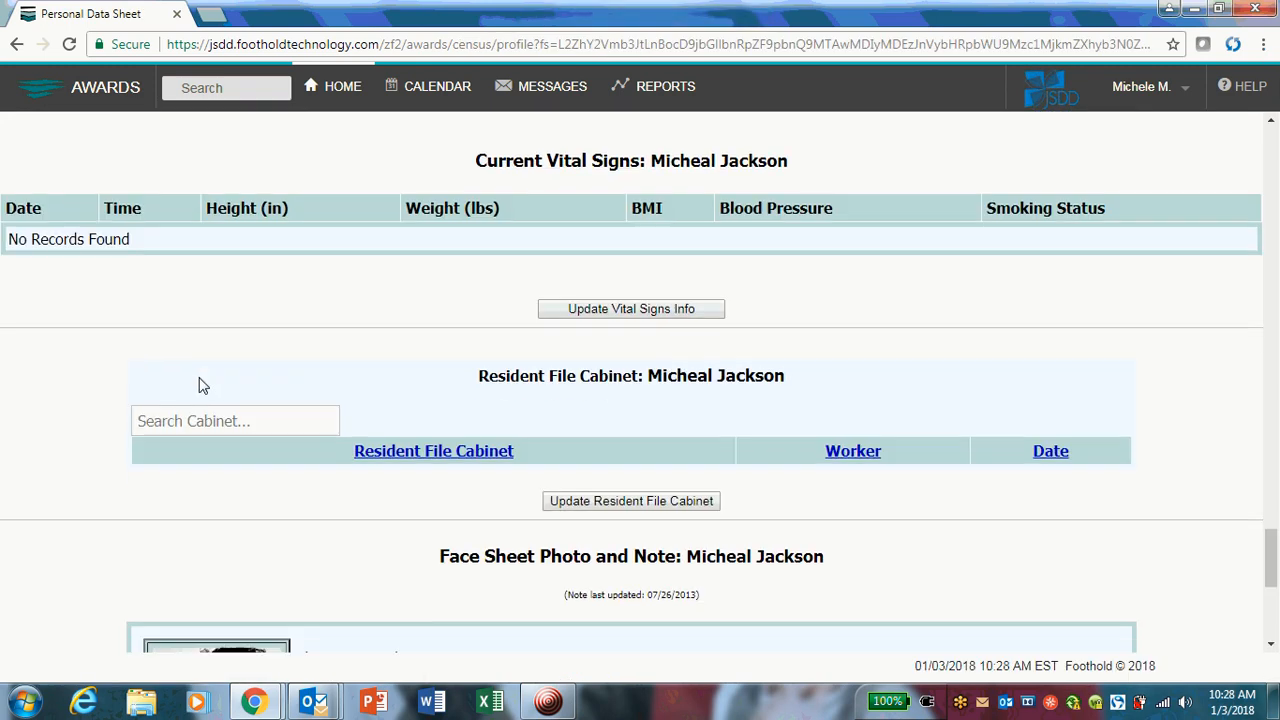
scroll(200, 383, up, 1)
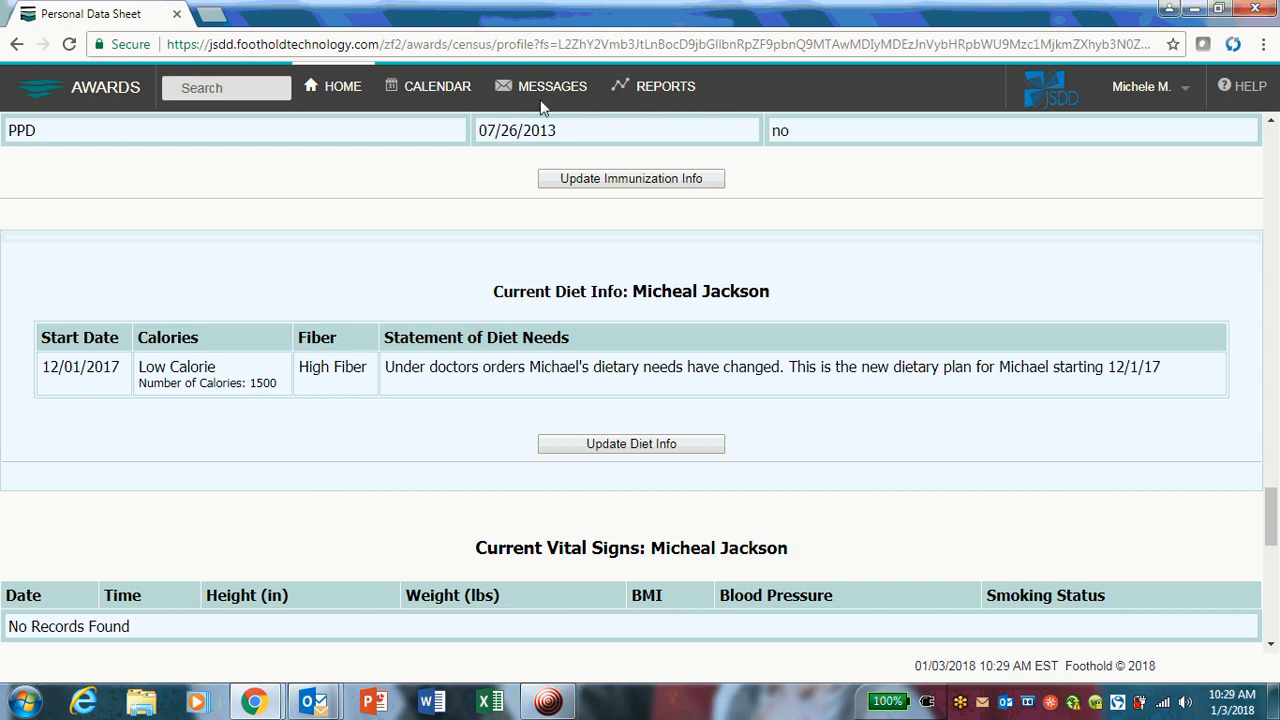
Reopen the list of diet records from the face sheet and look through all entries.
click(624, 453)
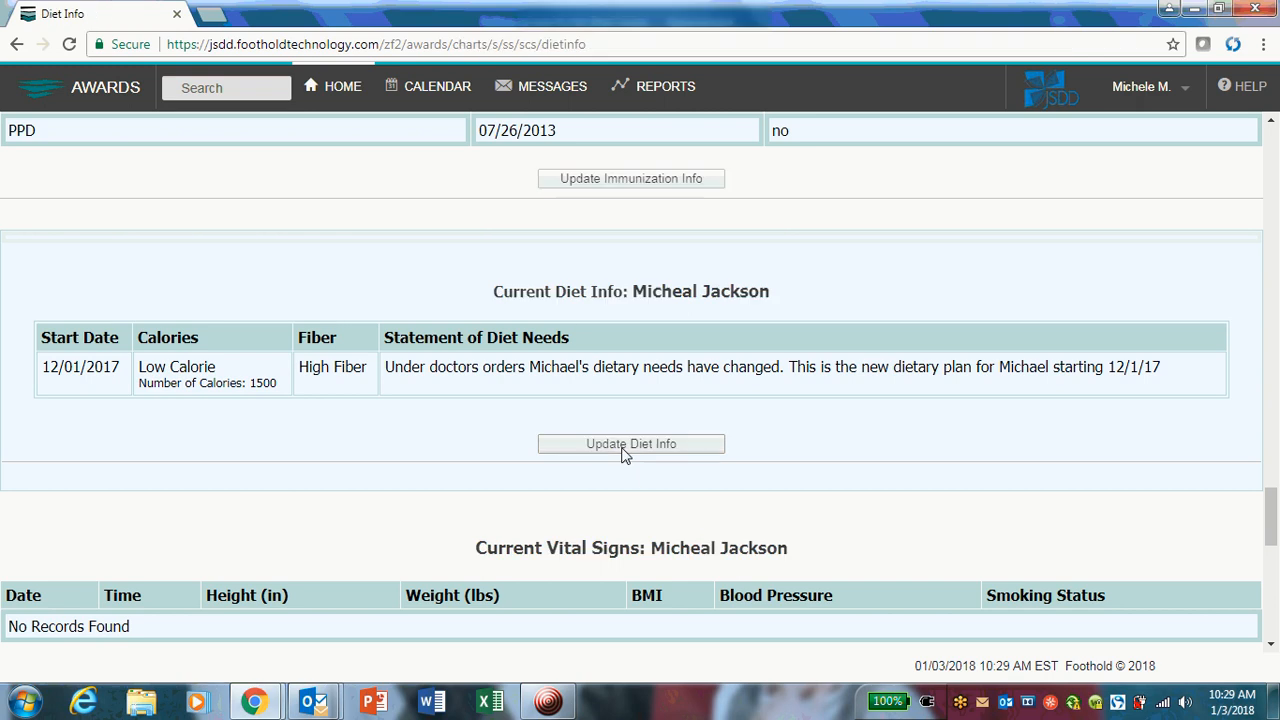
scroll(624, 453, down, 3)
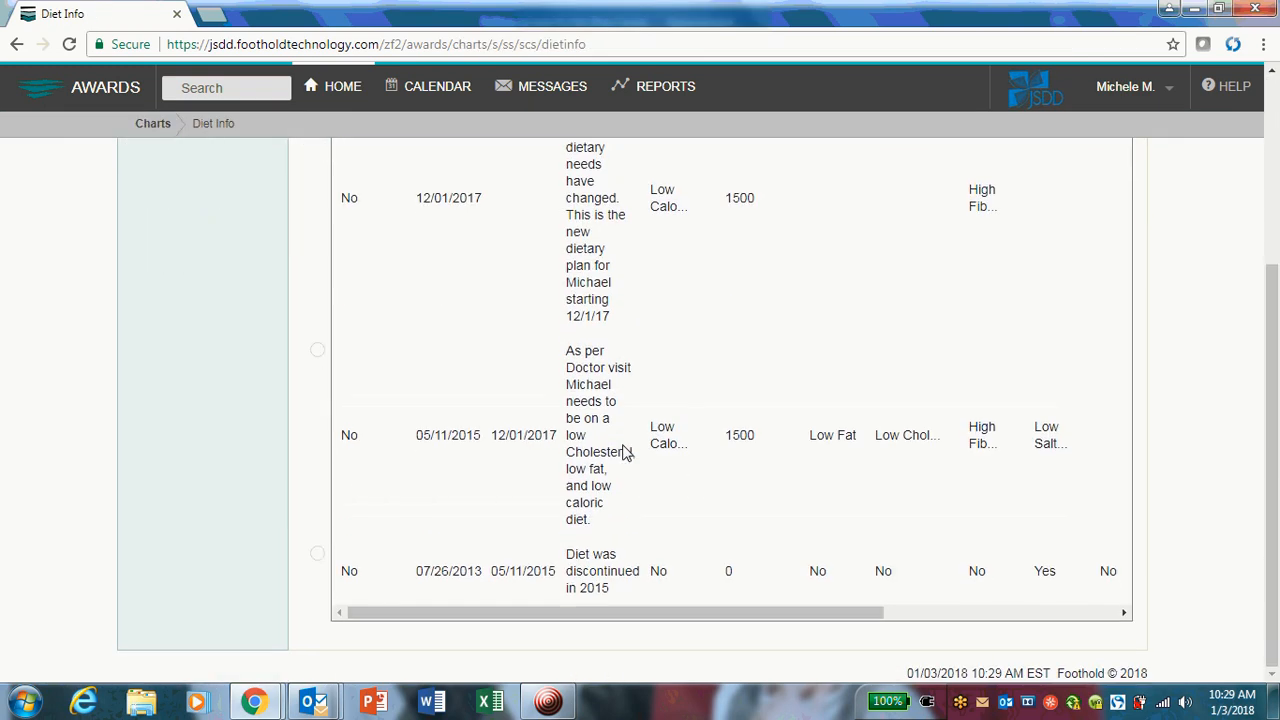
scroll(624, 453, up, 3)
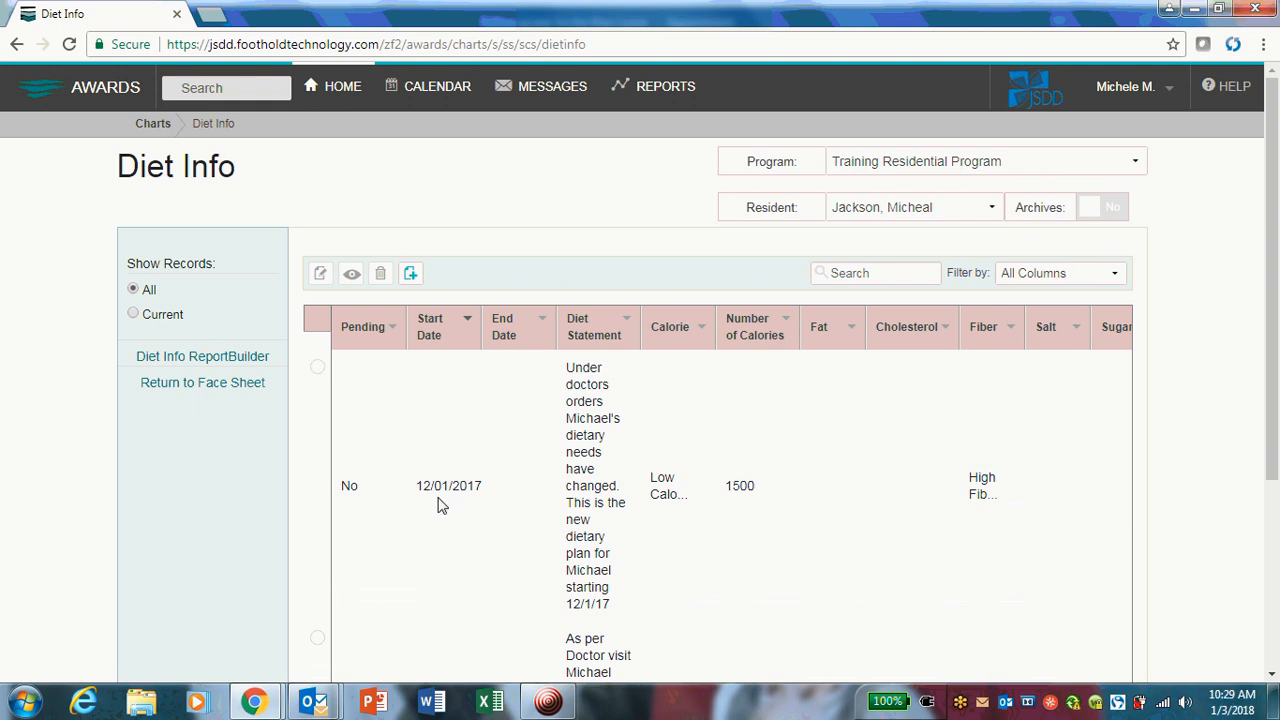
Open the diet record that starts 12/01/2017 for editing.
click(317, 368)
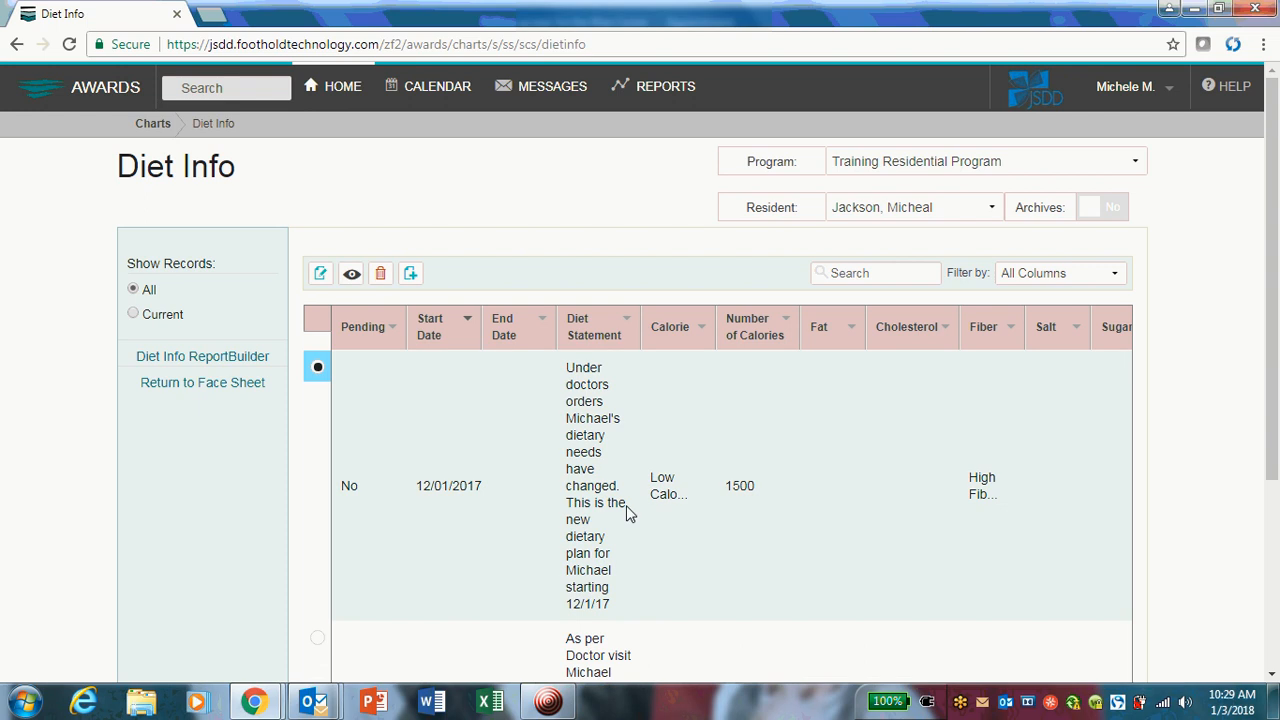
scroll(626, 509, down, 1)
scroll(626, 509, up, 1)
click(320, 274)
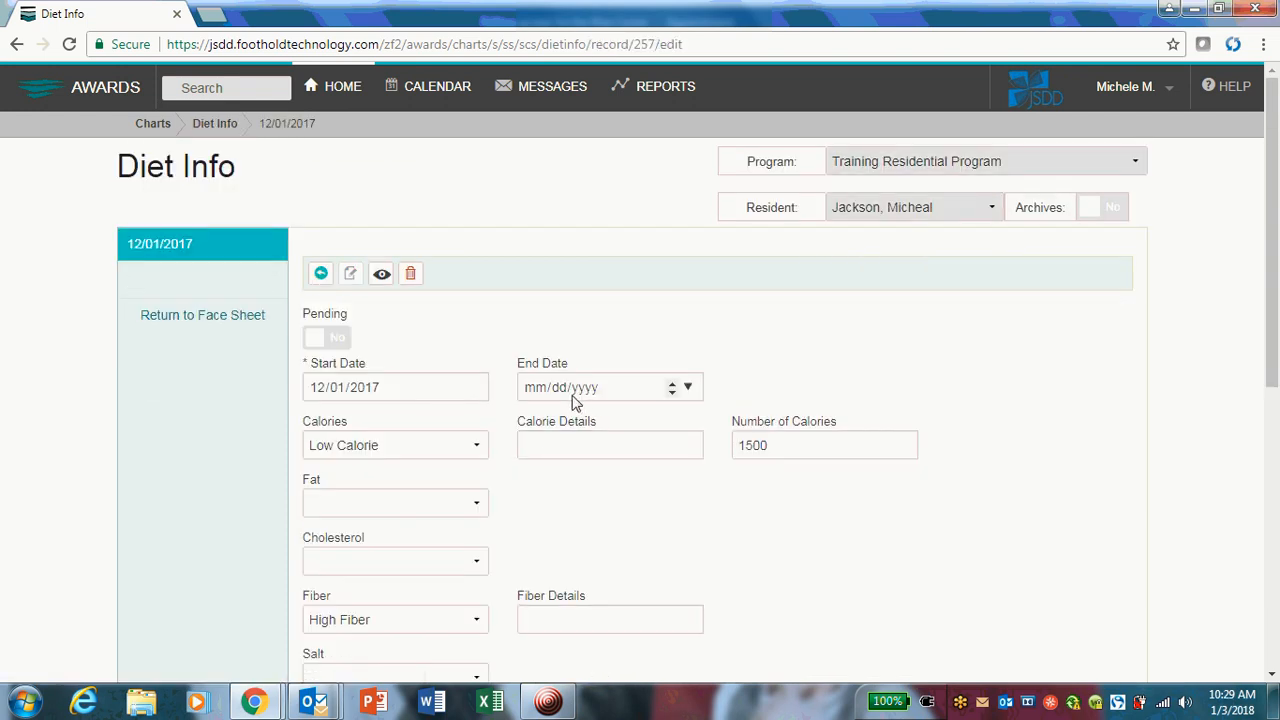
Set the End Date of the 12/01/2017 diet record to 12/31/2017.
click(688, 388)
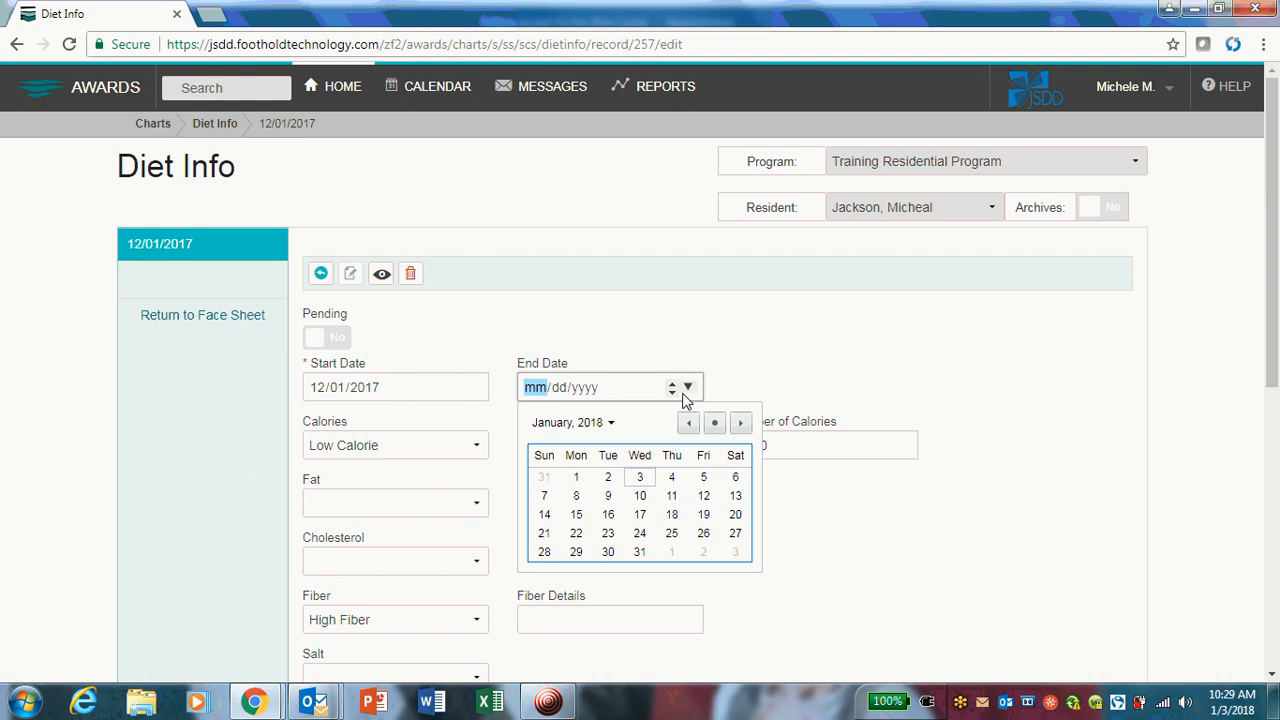
click(611, 424)
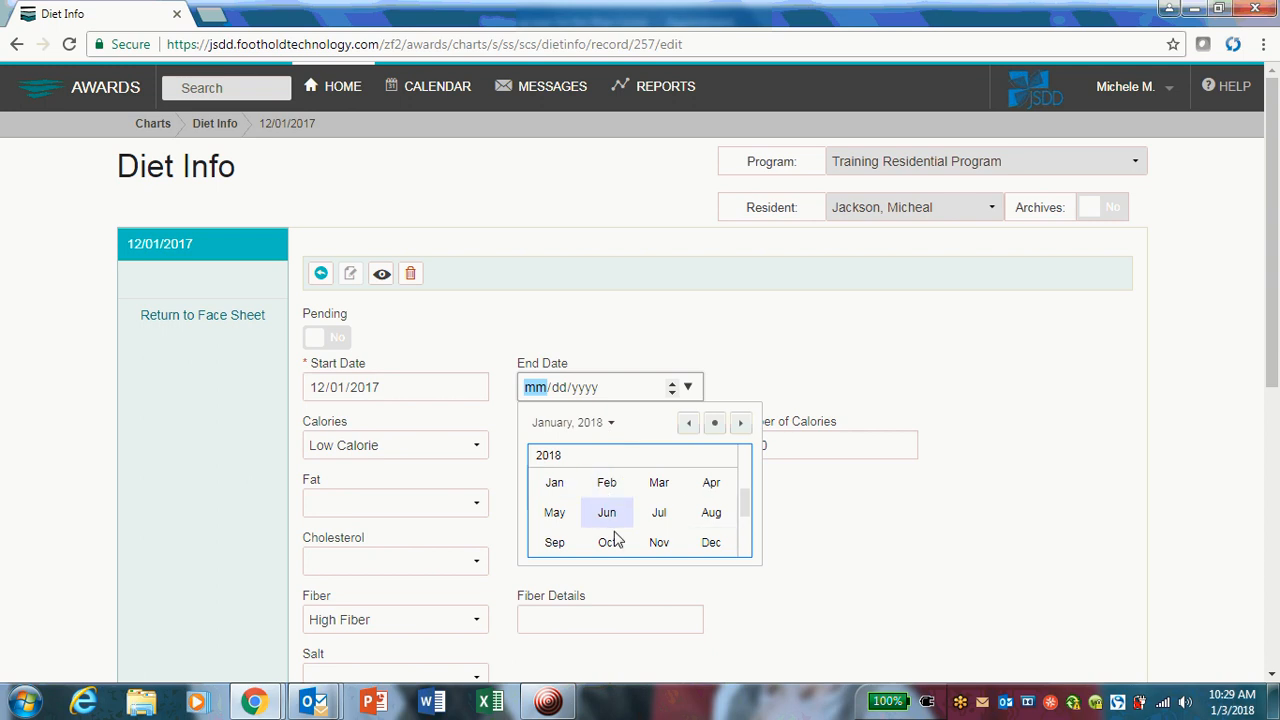
click(711, 545)
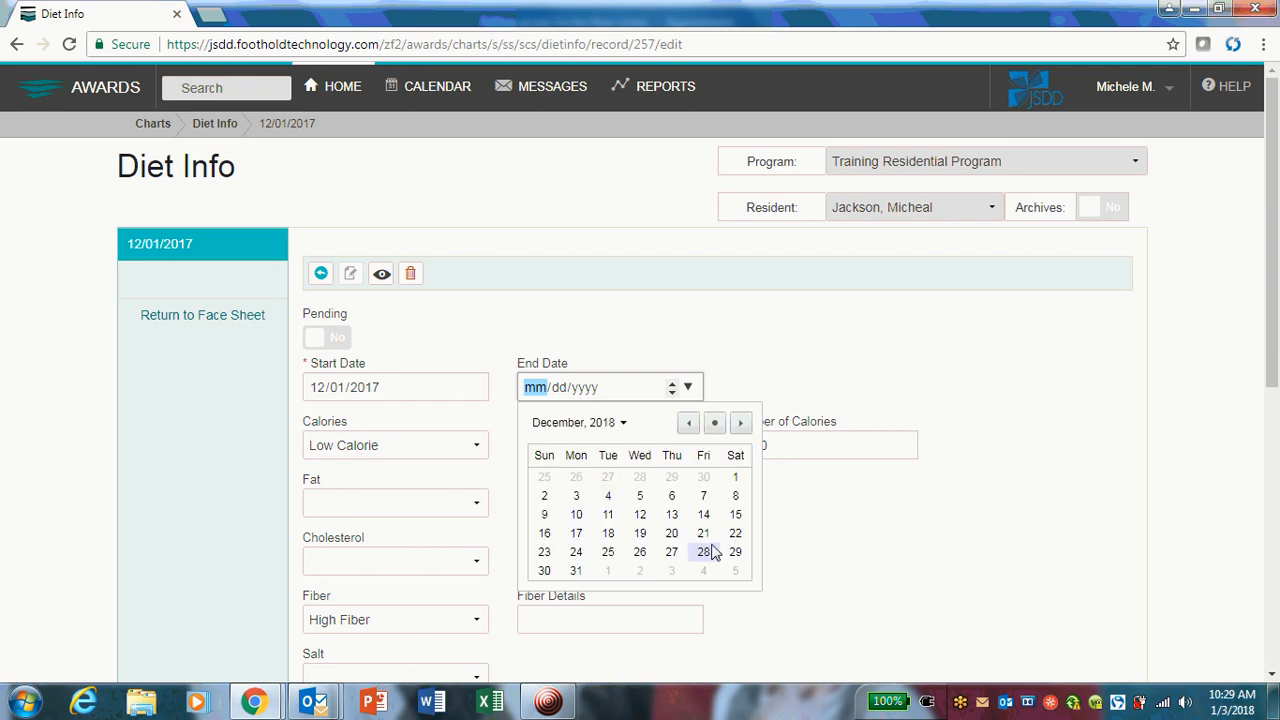
click(622, 422)
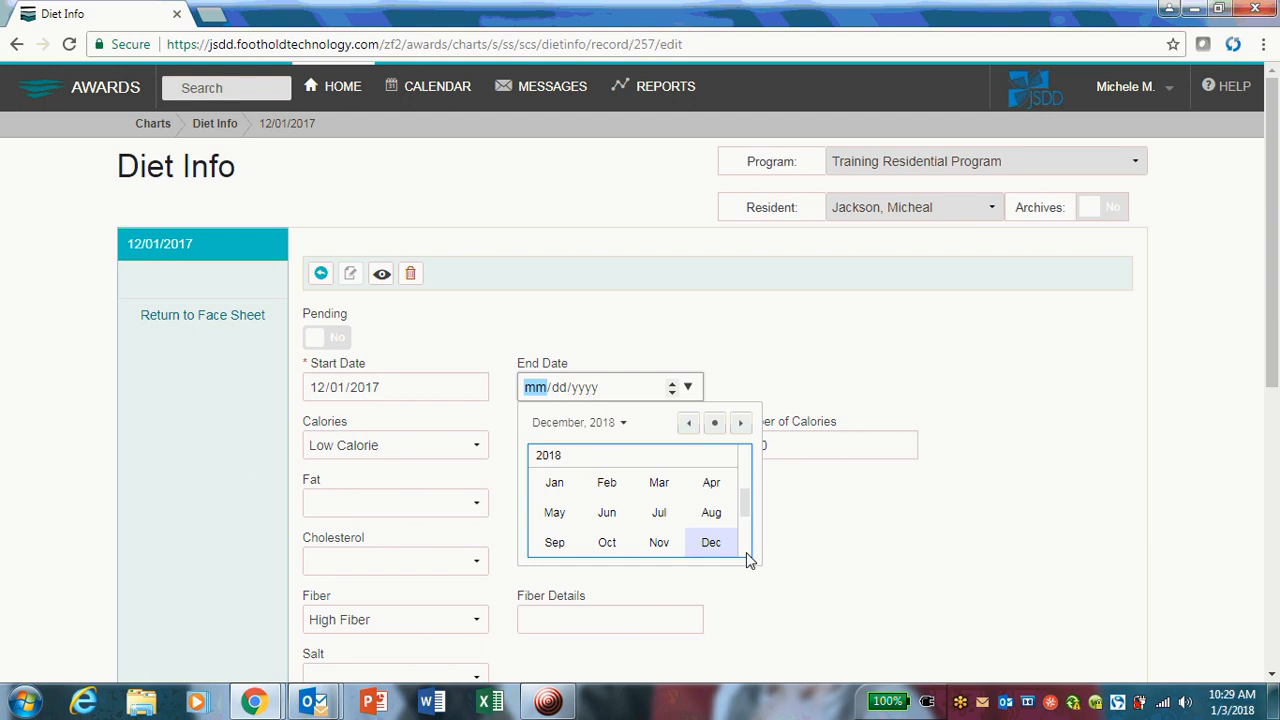
mouse_move(738, 508)
mouse_down()
mouse_move(745, 527)
mouse_move(745, 497)
mouse_up()
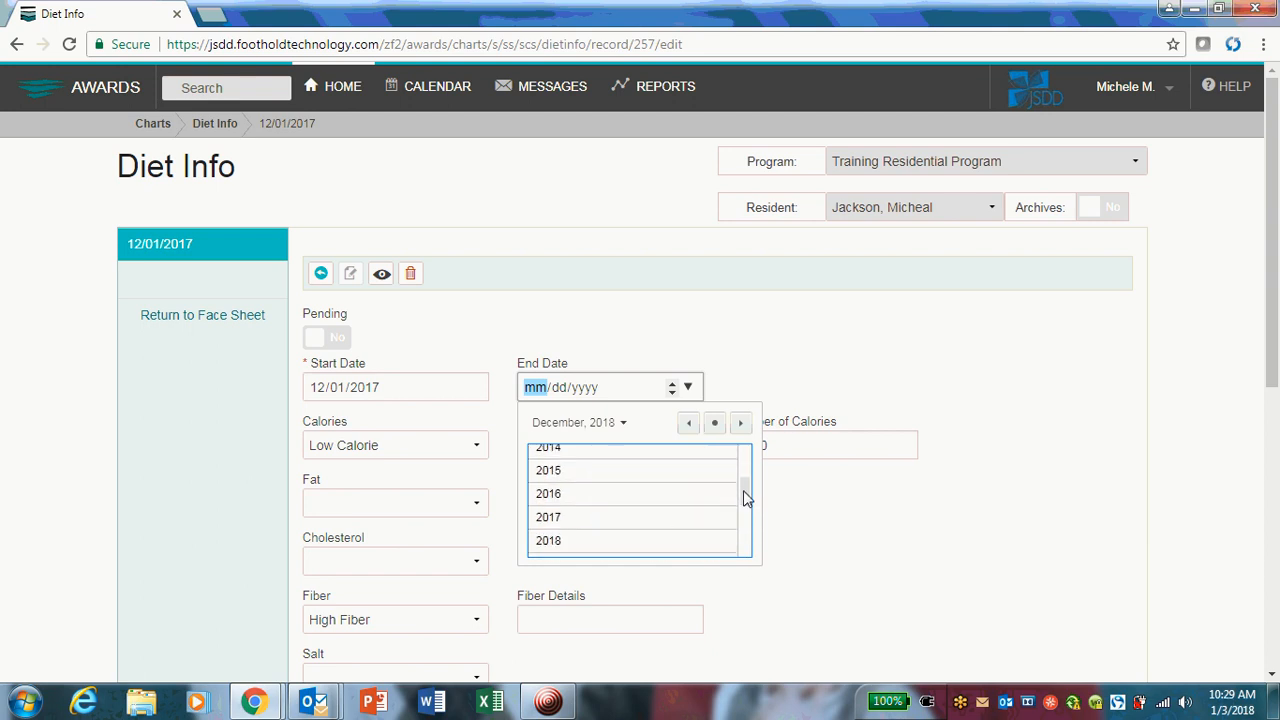
click(546, 518)
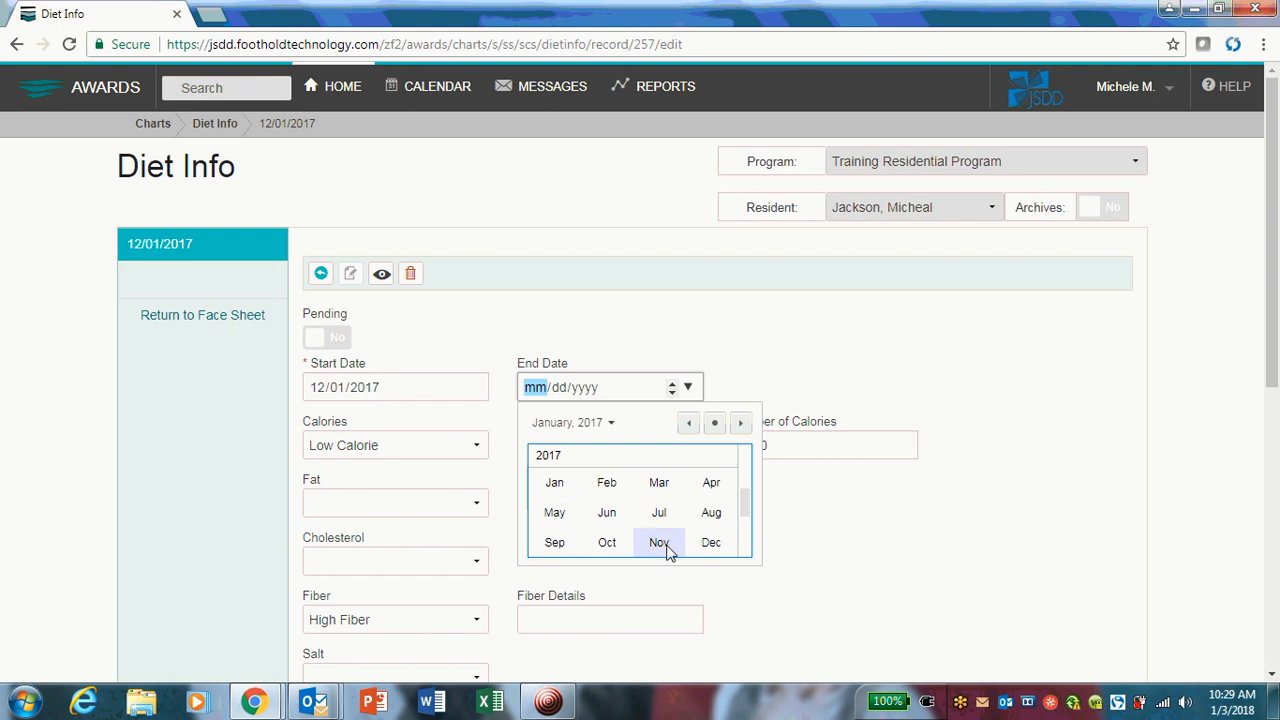
click(711, 544)
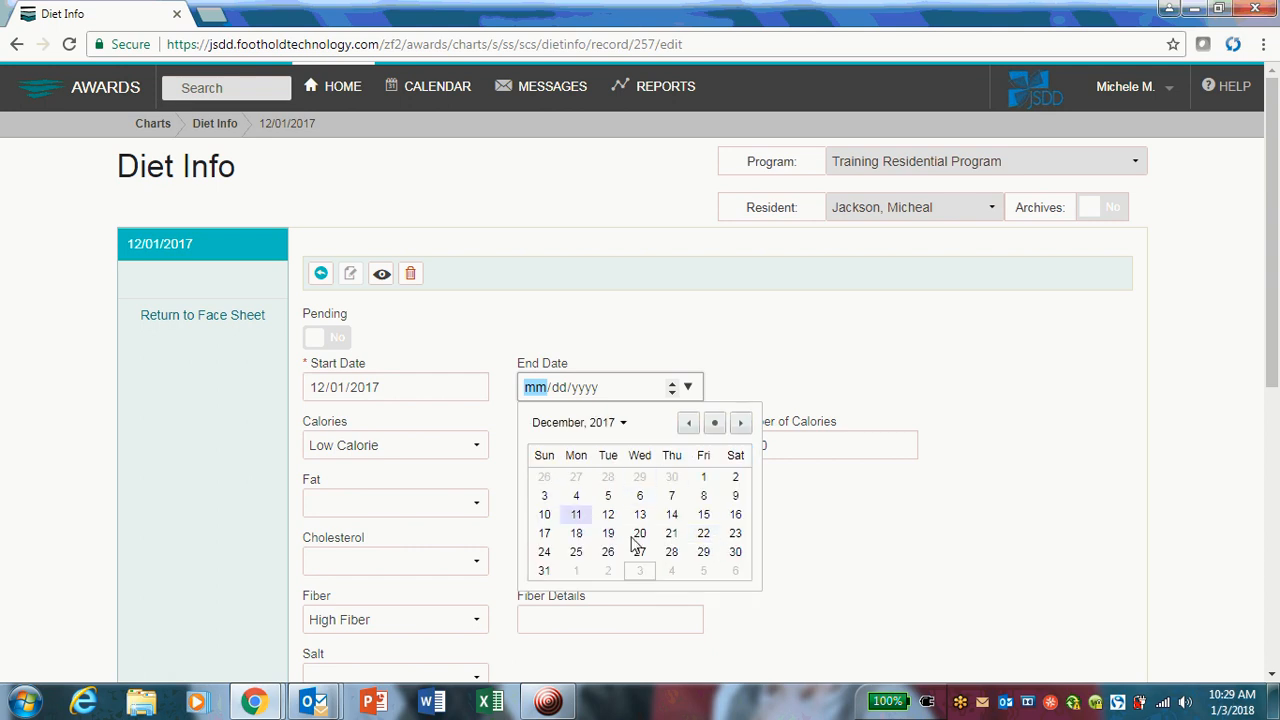
click(544, 572)
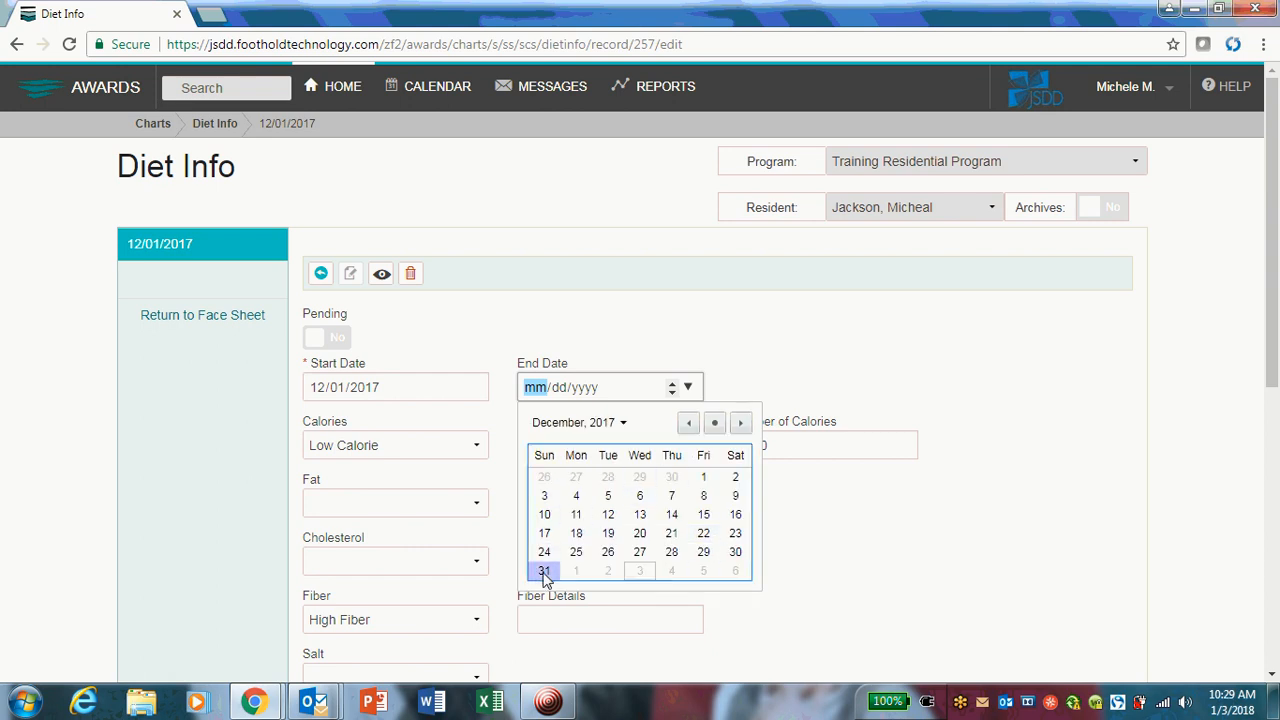
click(576, 546)
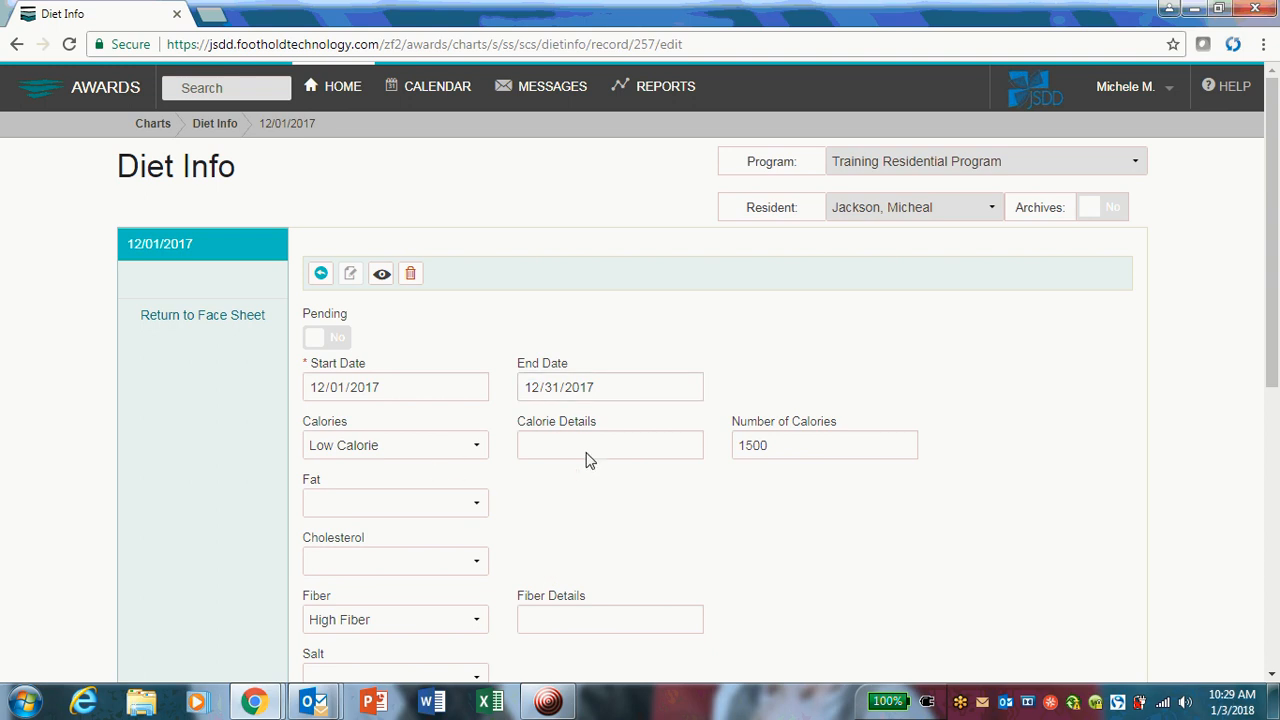
Look over the remaining fields down to the Statement of Diet Needs and save the edited diet record.
scroll(589, 459, down, 4)
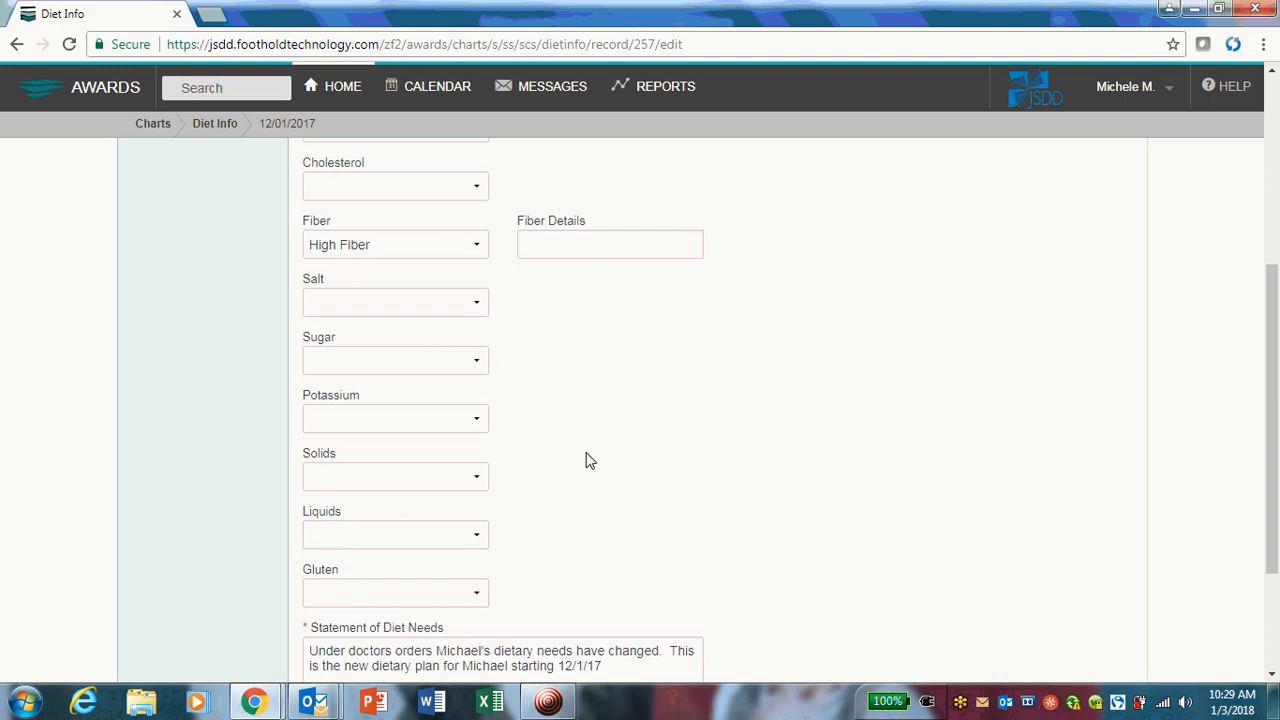
scroll(589, 459, up, 4)
scroll(589, 459, down, 6)
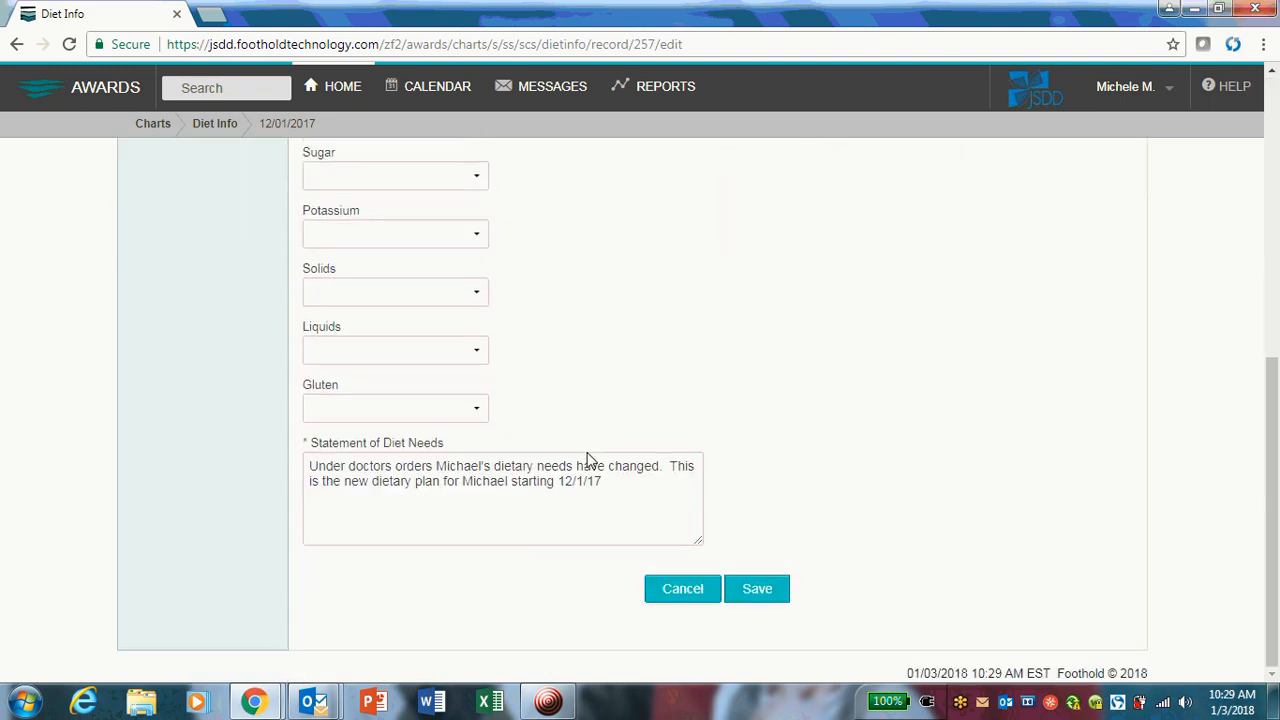
click(648, 500)
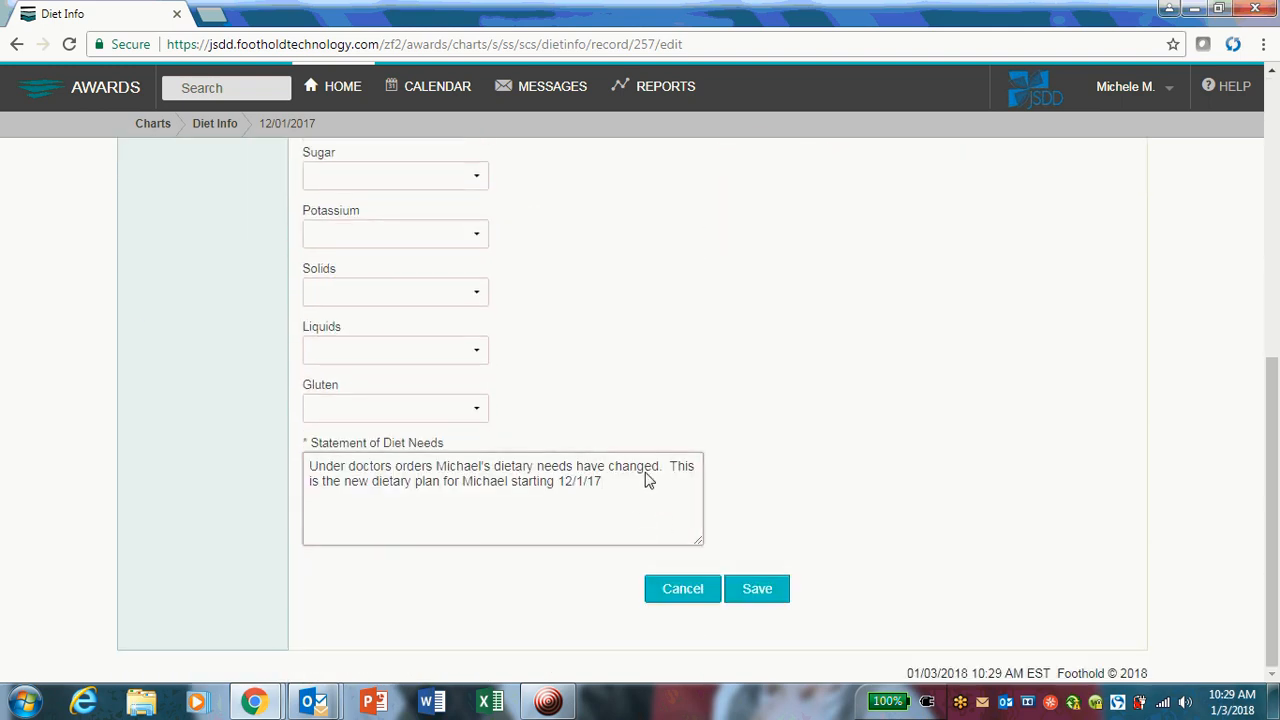
click(752, 586)
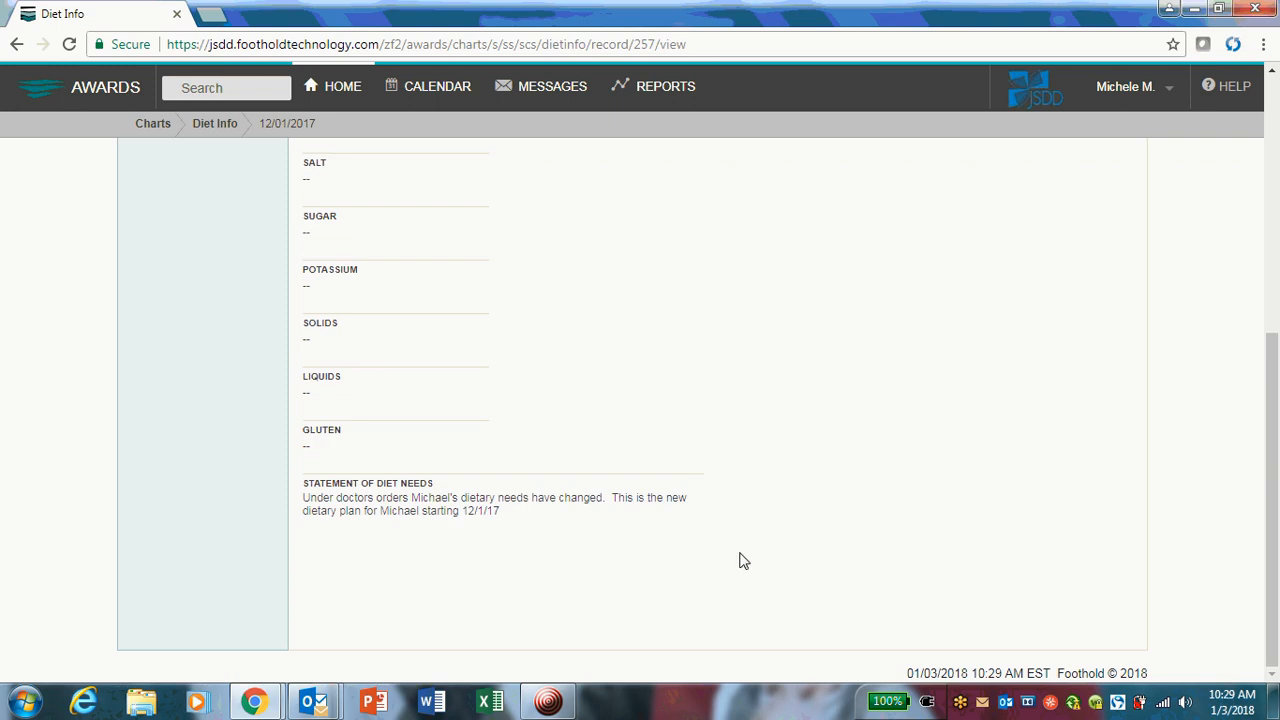
Check the saved record's dates, return to the list of diet records and look through its start and end dates.
scroll(700, 540, up, 3)
scroll(700, 540, up, 2)
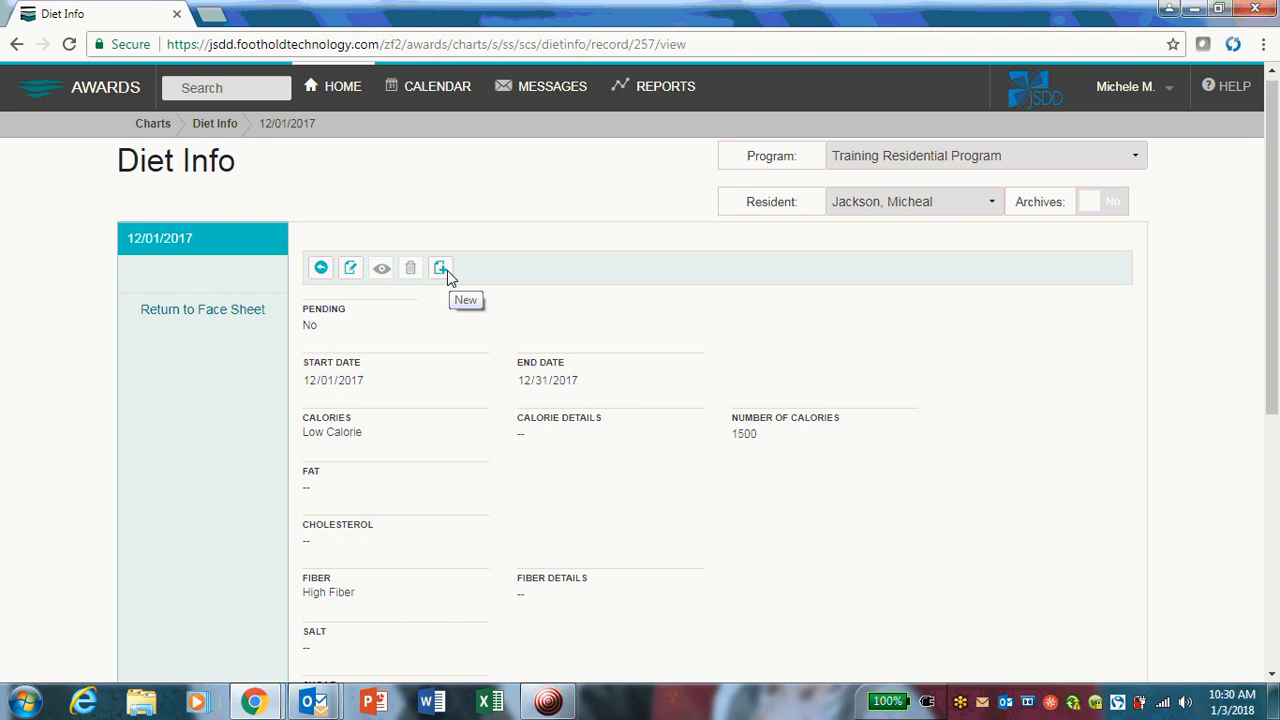
click(320, 267)
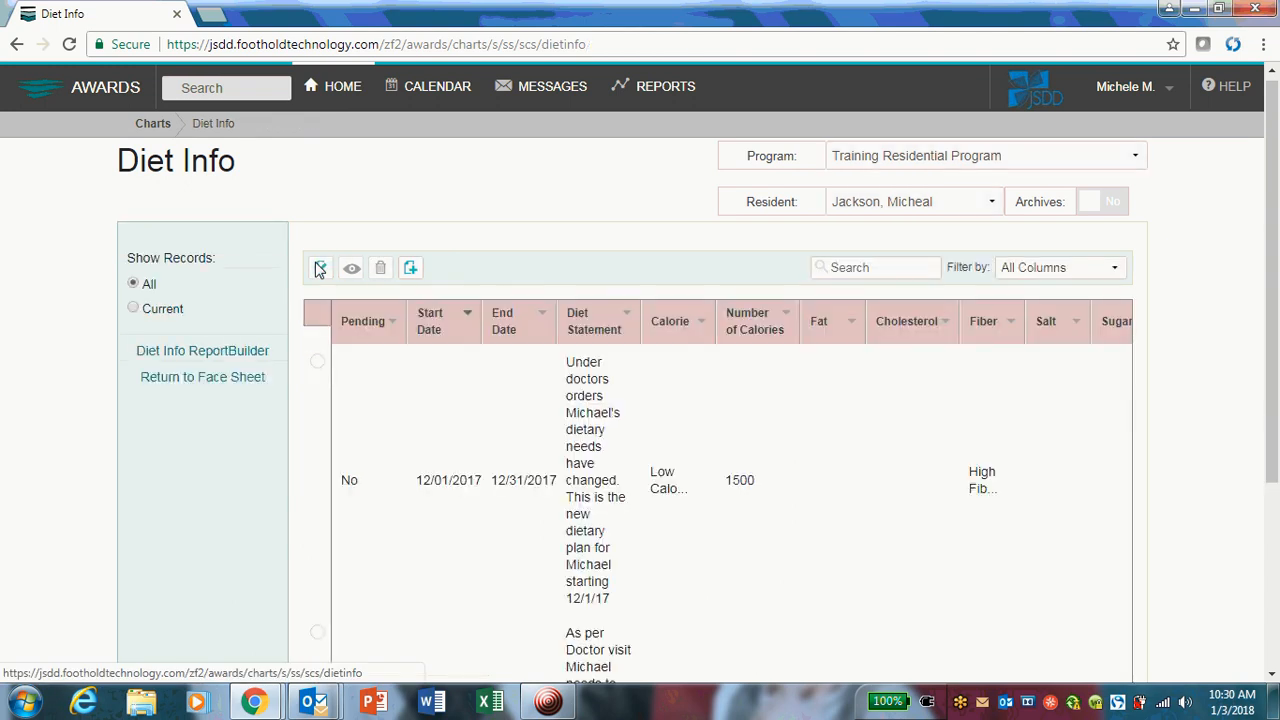
scroll(420, 456, down, 3)
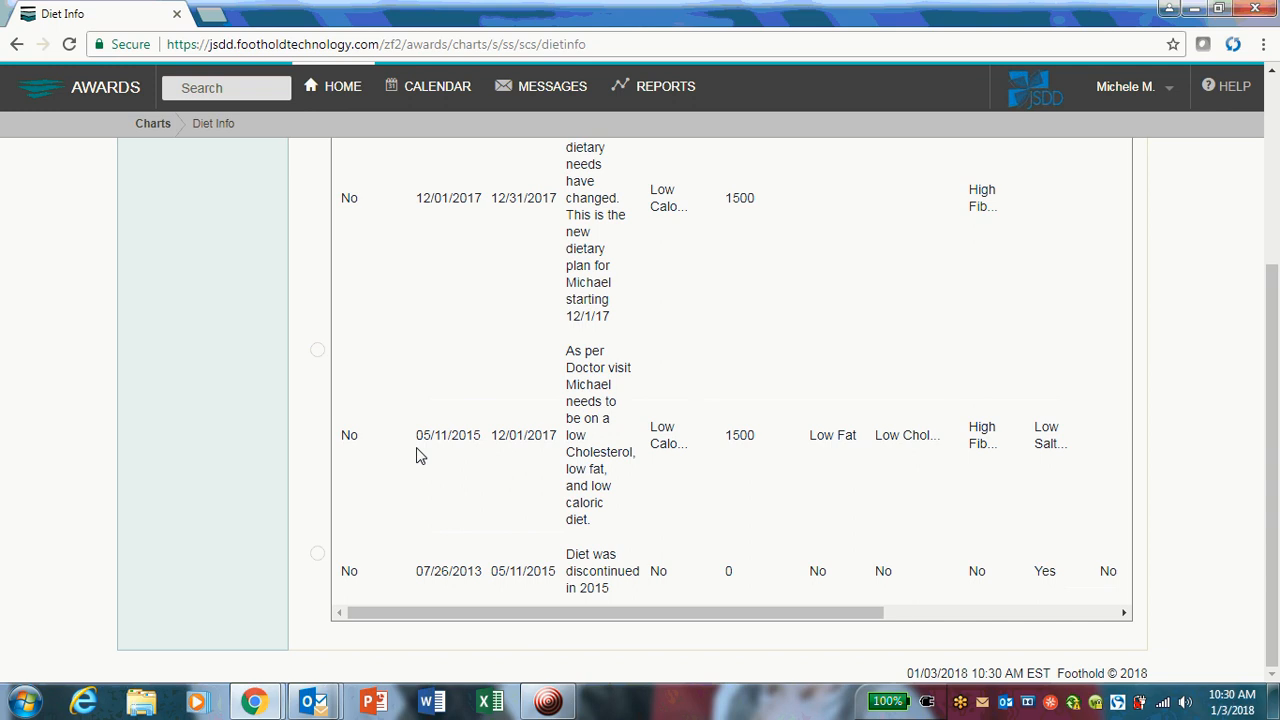
scroll(420, 456, up, 3)
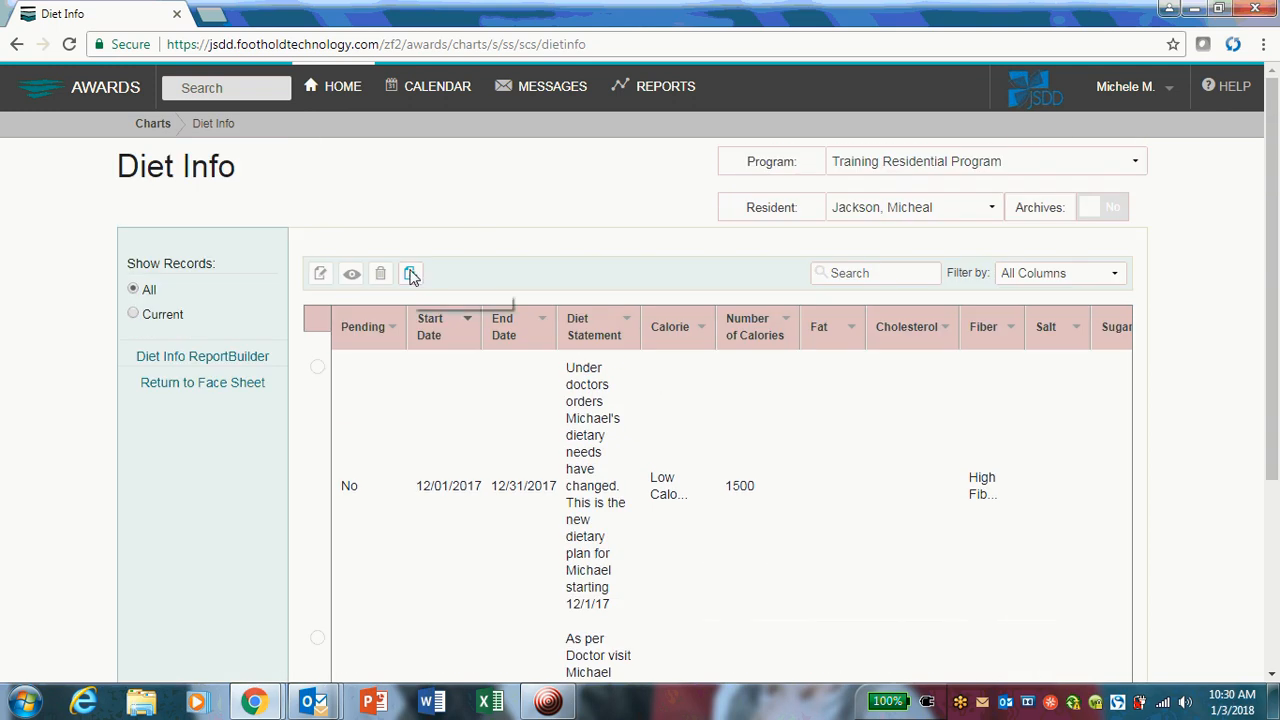
Create a new diet record for the resident with a Start Date of 01/01/2018.
click(410, 275)
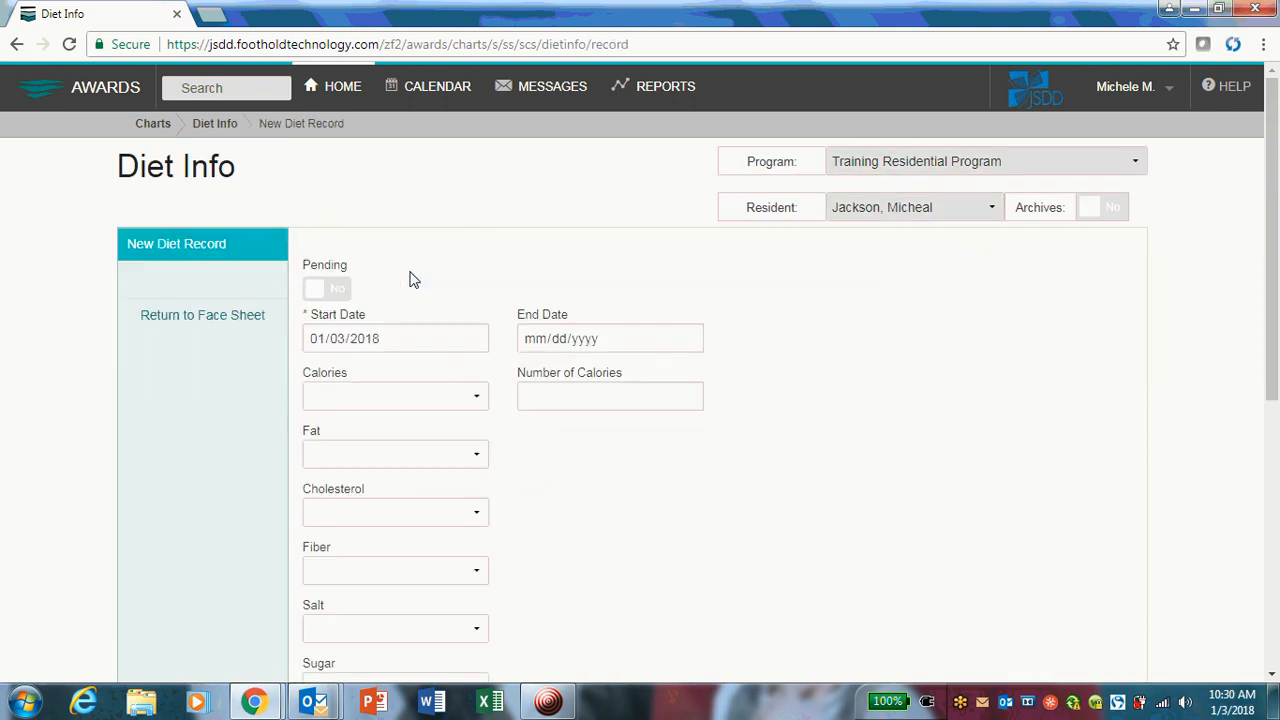
click(346, 347)
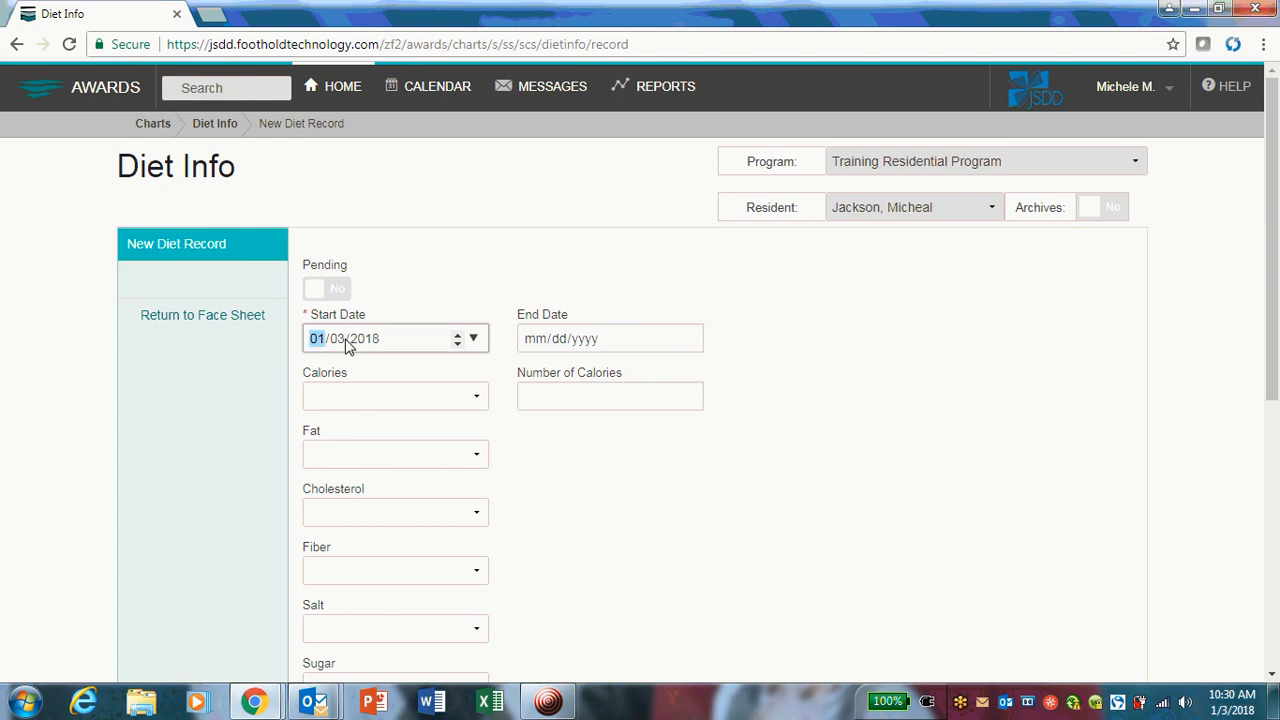
click(340, 341)
text(1)
click(554, 468)
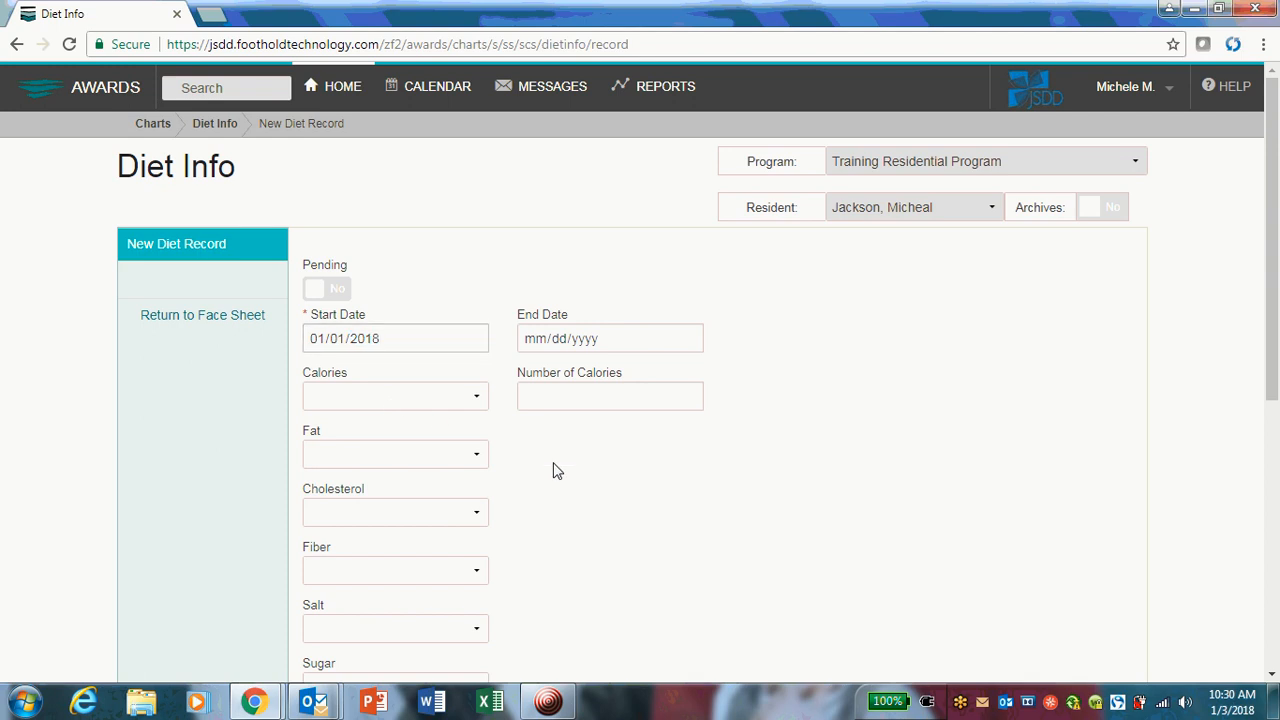
Set the new record's Calories to High Calorie with 3000 as the Number of Calories, and Fat to High Fat.
scroll(561, 477, down, 1)
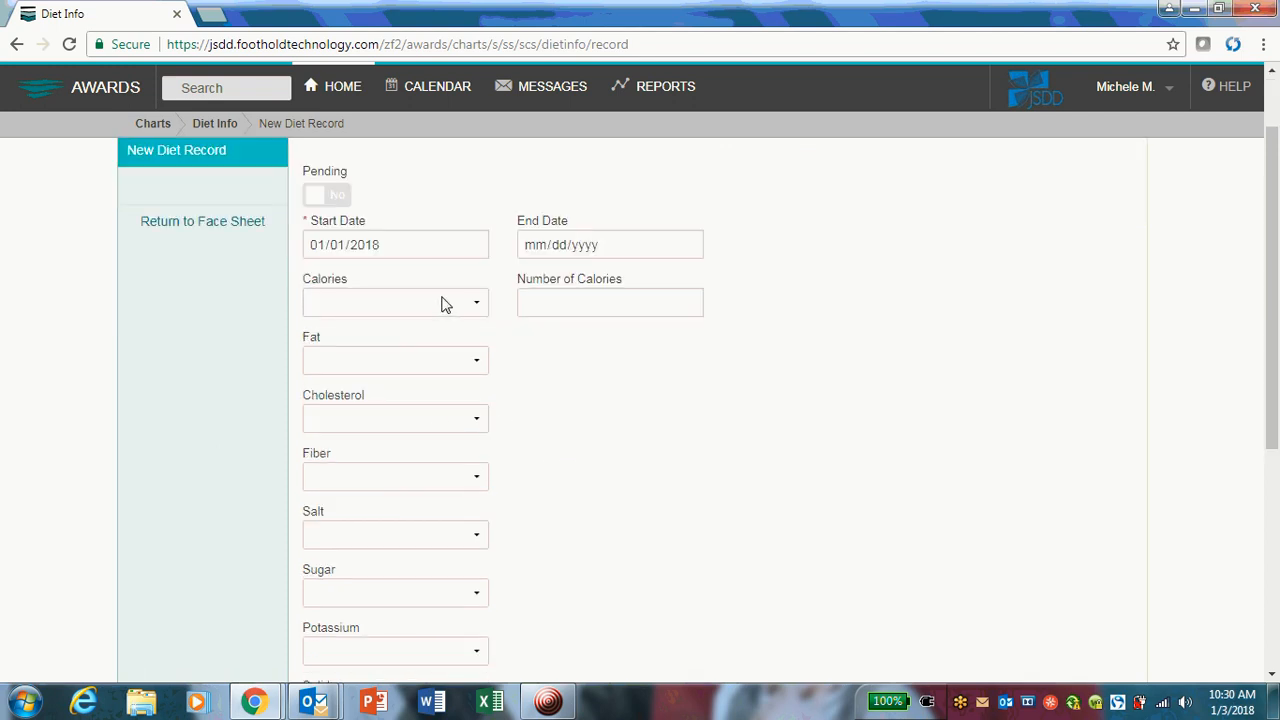
click(457, 310)
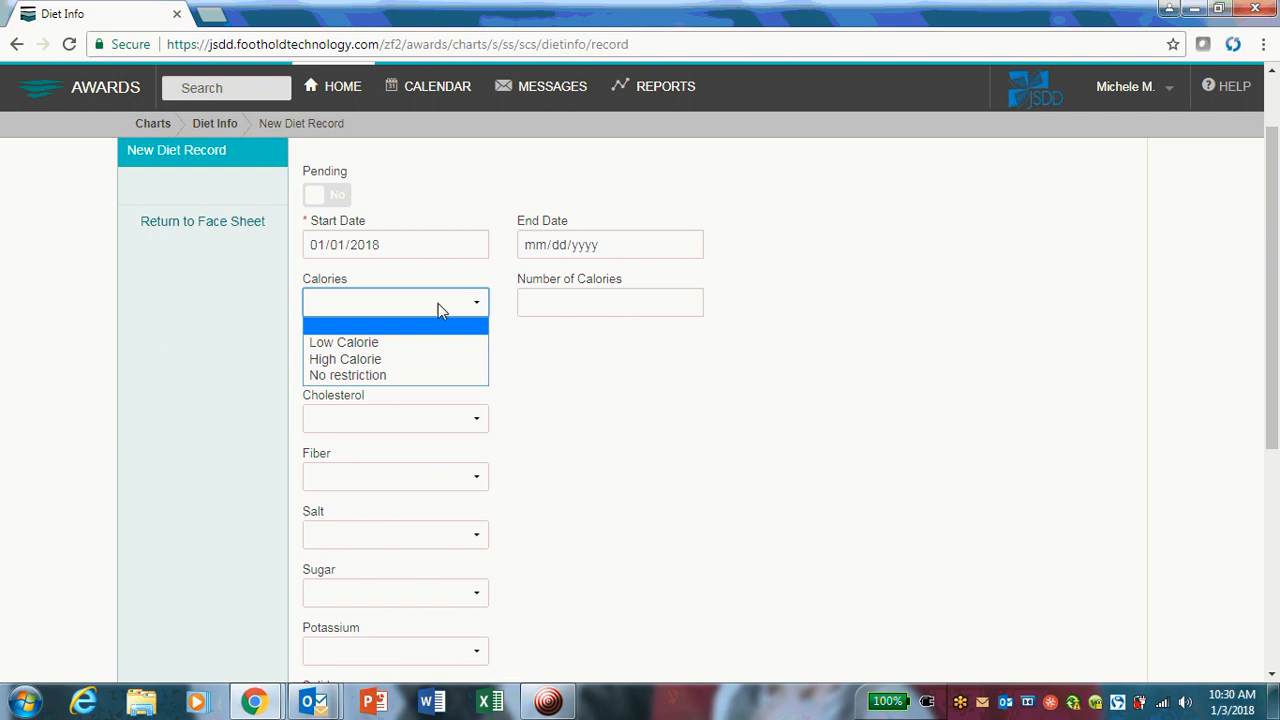
click(381, 362)
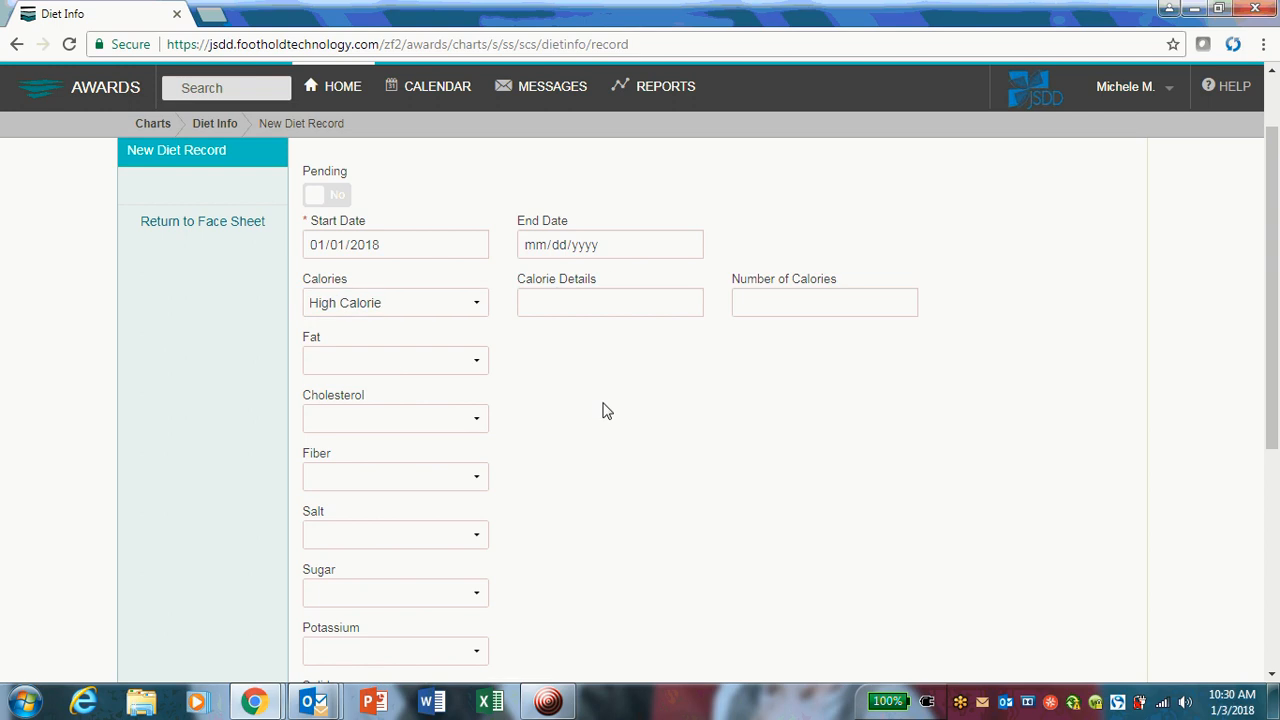
click(758, 306)
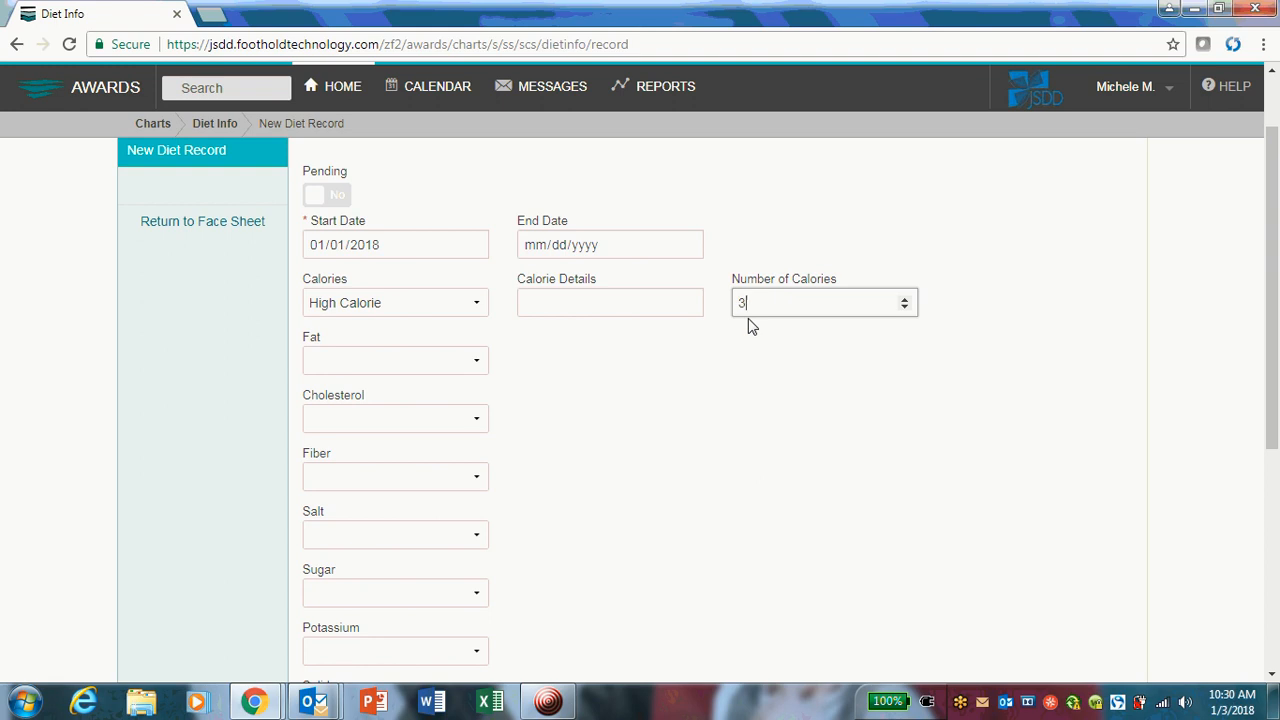
click(714, 363)
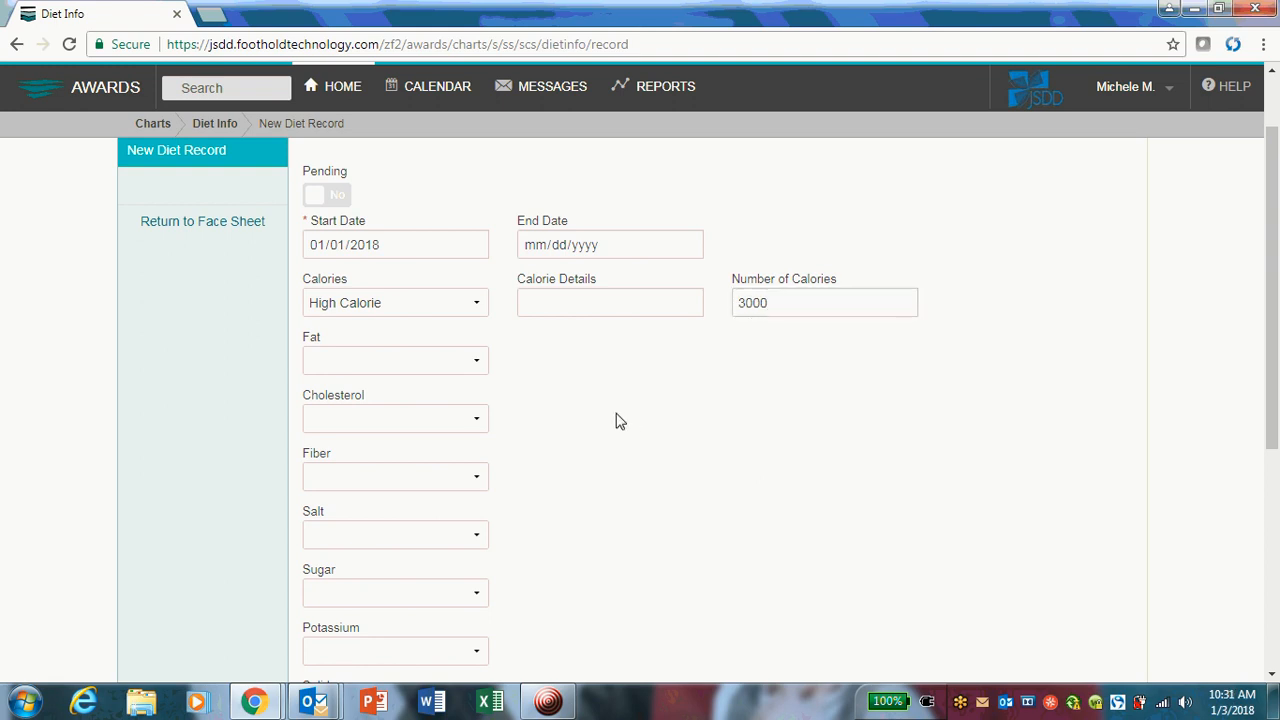
click(476, 366)
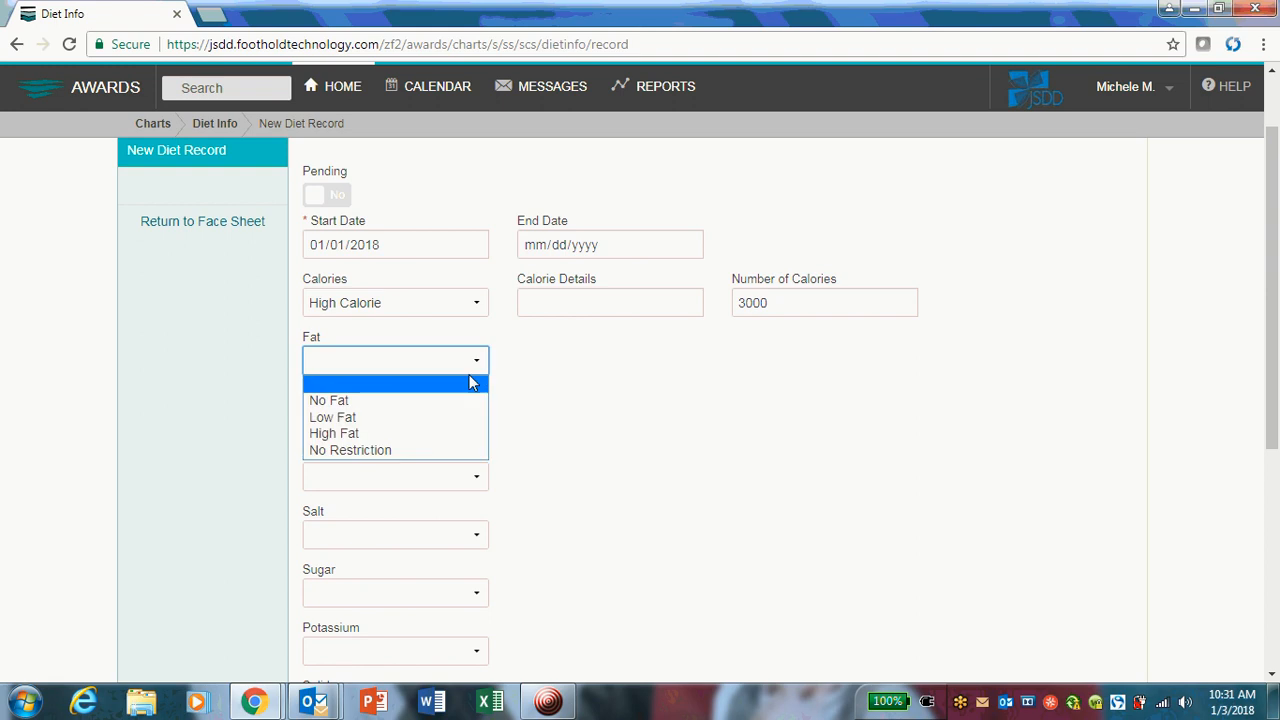
click(444, 433)
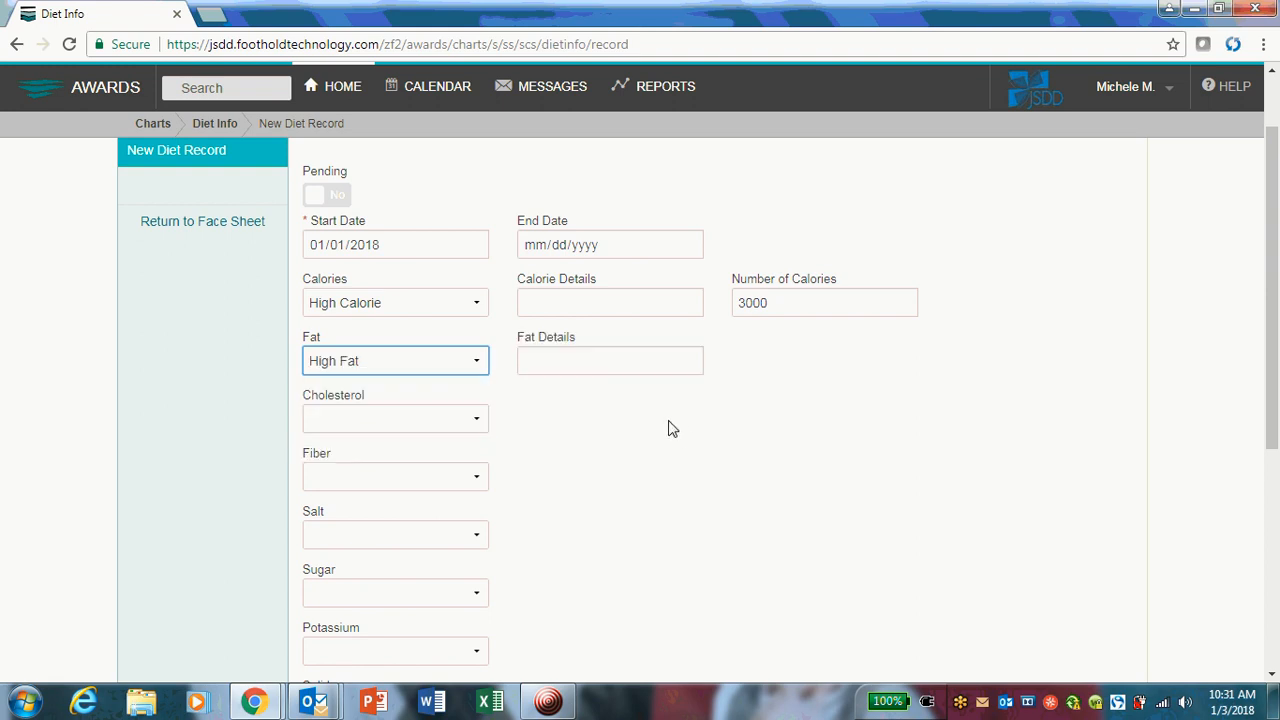
Begin the Statement of Diet Needs with "According to the last medical visit the doctor".
scroll(672, 428, down, 1)
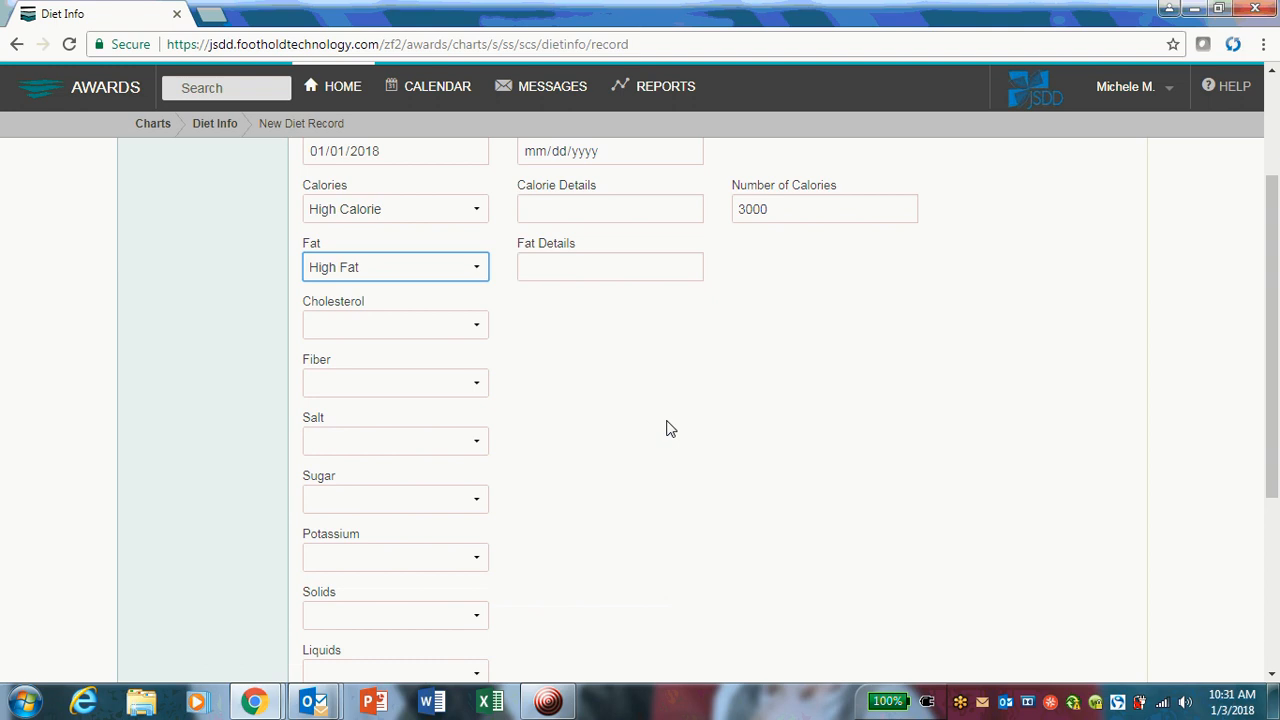
scroll(671, 428, down, 2)
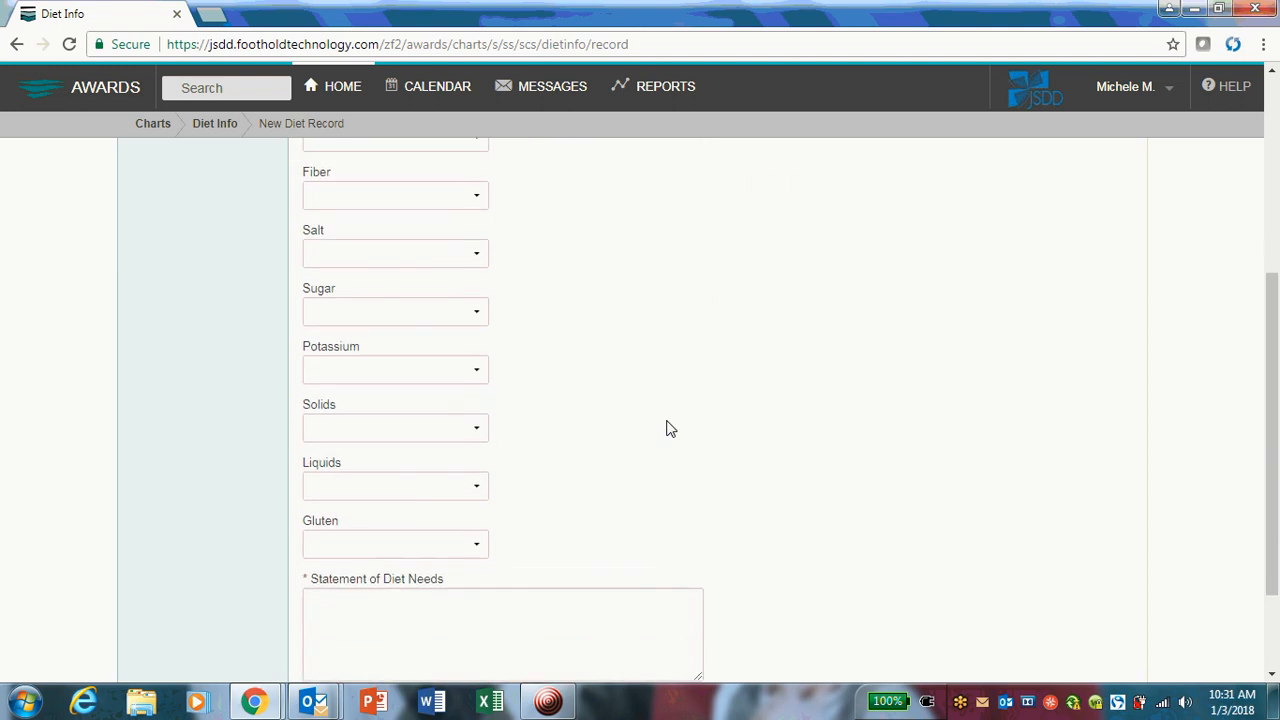
scroll(671, 428, down, 1)
click(486, 530)
text(Mi)
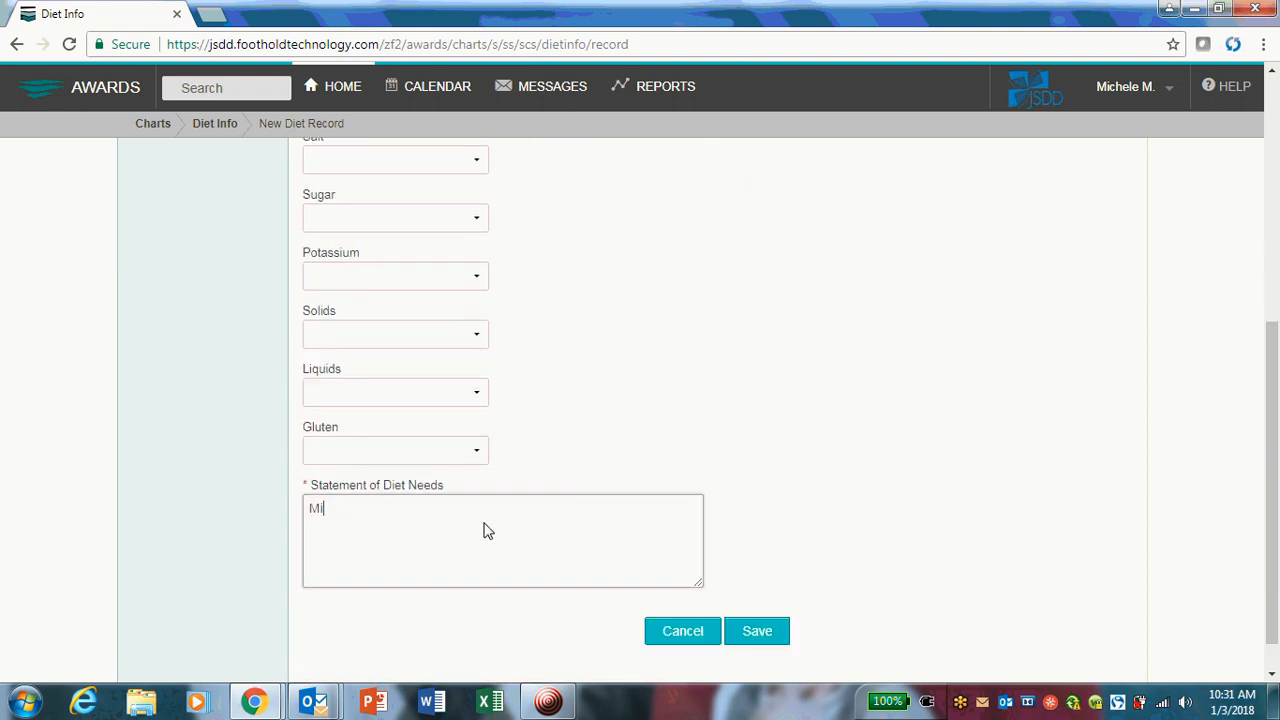
text(chale)
key(BackSpace)
key(BackSpace)
key(BackSpace)
key(BackSpace)
key(BackSpace)
key(BackSpace)
text(According to the l)
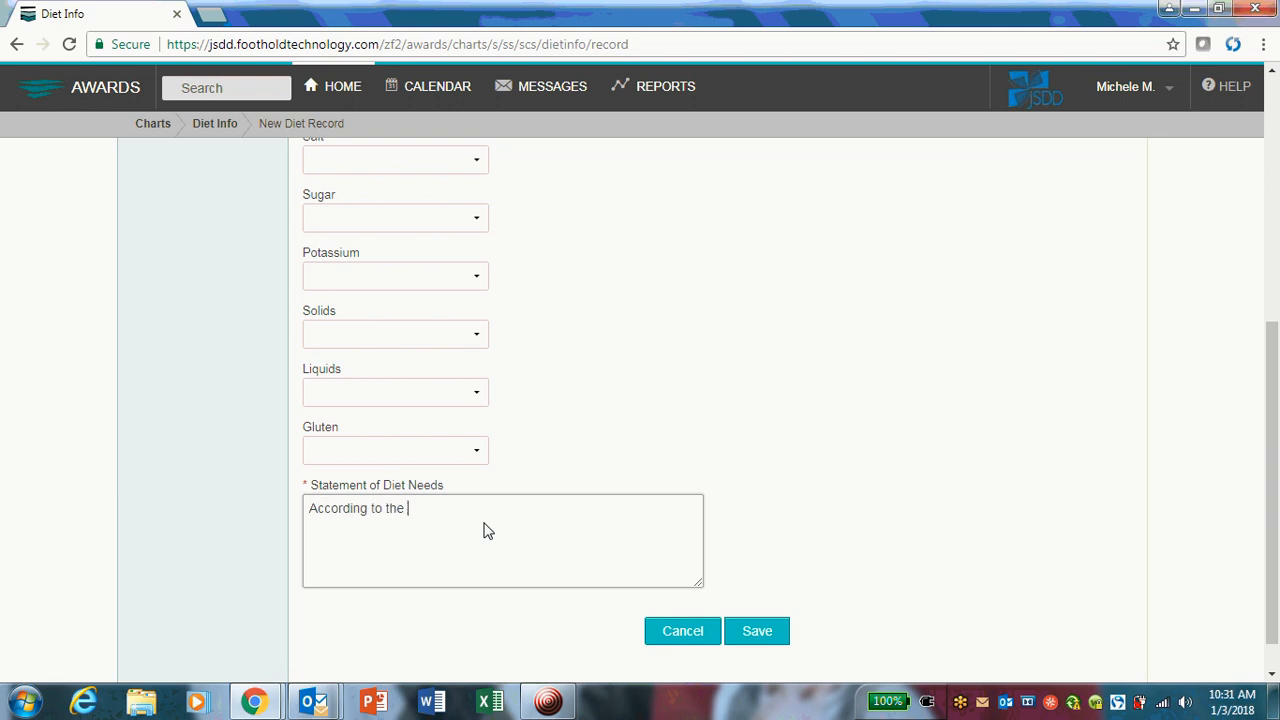
text(a)
key(BackSpace)
text(last medical visit the doctor)
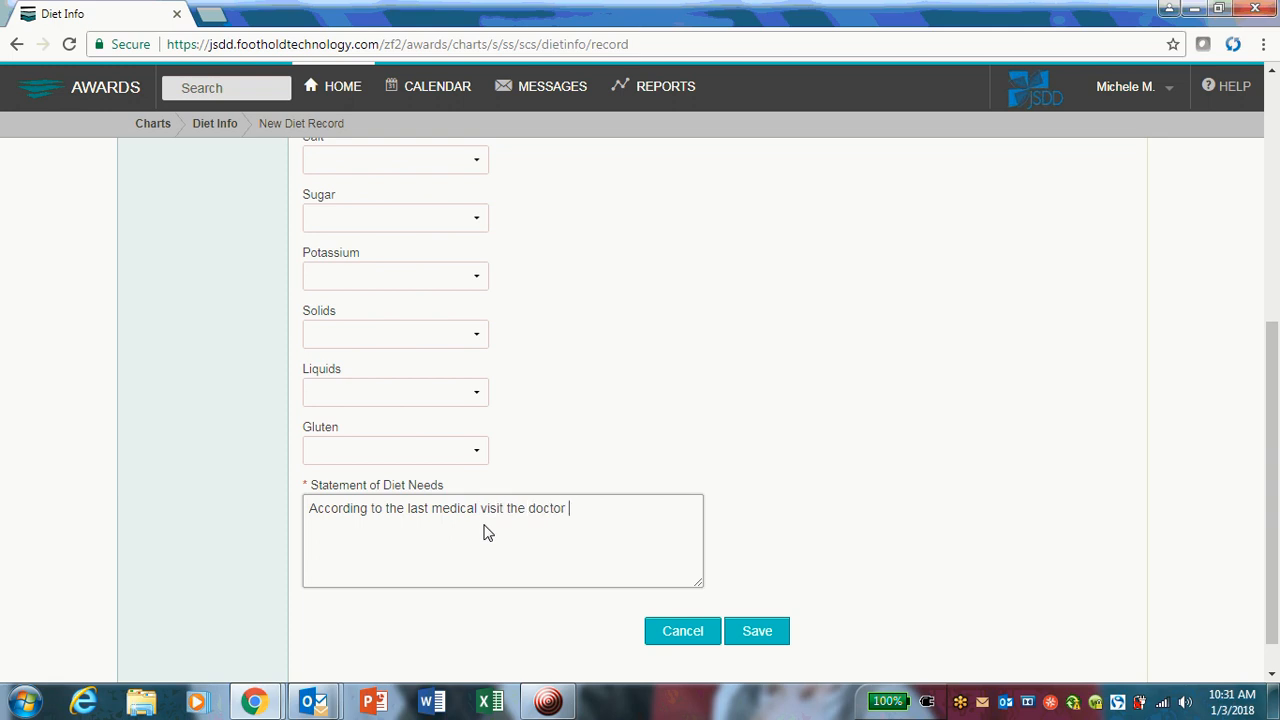
text( has rece)
Continue the statement with "has prescribed", the resident's first name and "to be on a high".
key(BackSpace)
key(BackSpace)
text(ce)
key(BackSpace)
key(BackSpace)
text(rescribed Micahe)
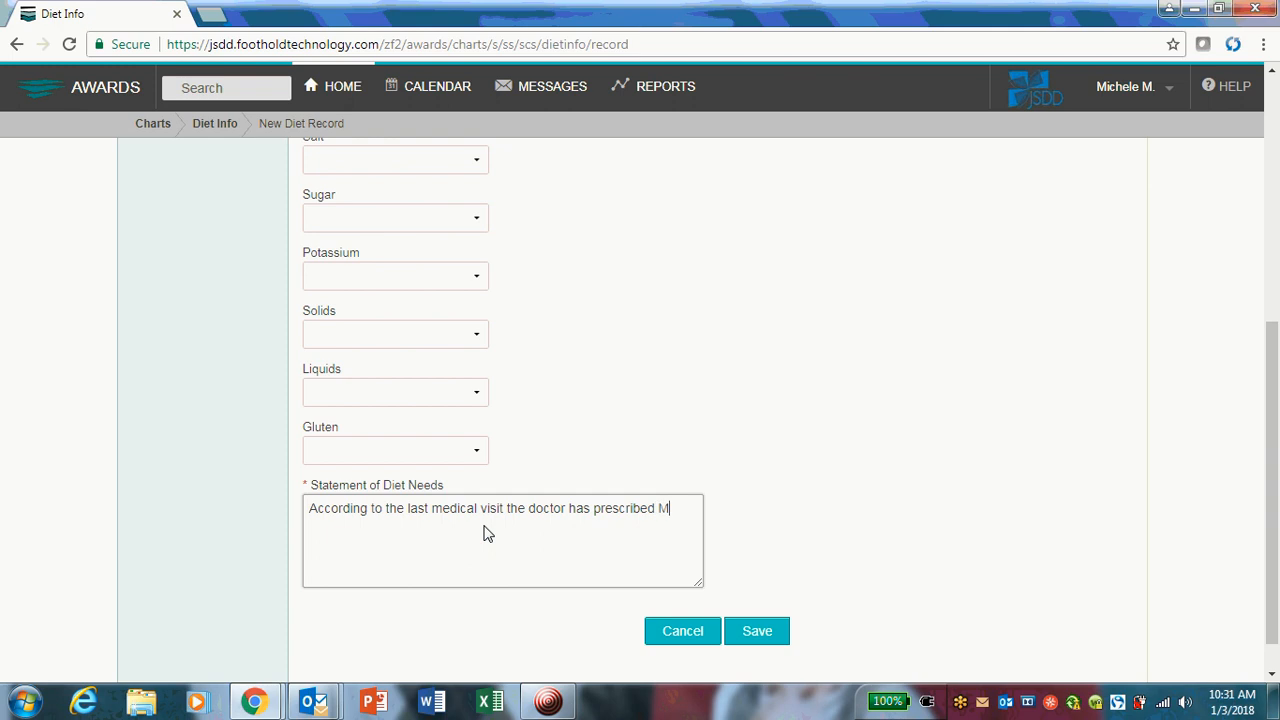
key(BackSpace)
key(BackSpace)
key(BackSpace)
text(hael to be on a hig)
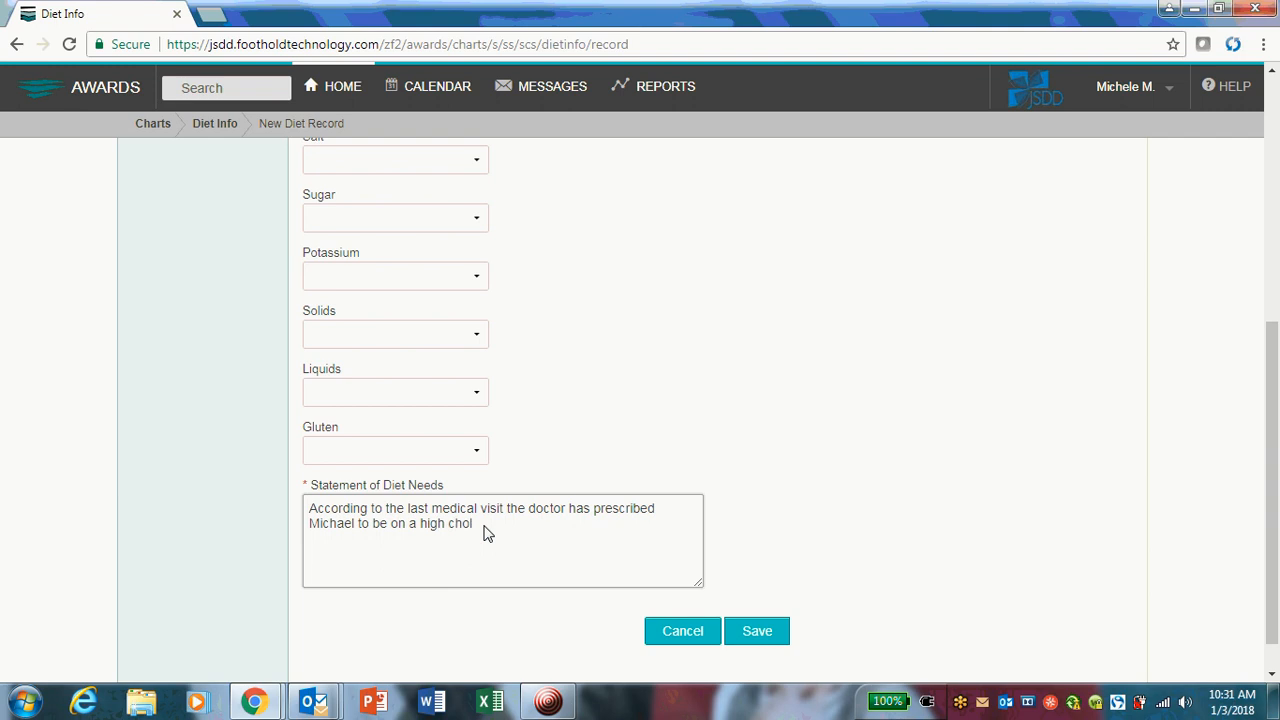
Finish the Statement of Diet Needs with "caloric diet due to extreme weight loss.".
text(h calotic)
key(BackSpace)
key(BackSpace)
key(BackSpace)
text(ric diet due to extrme)
key(BackSpace)
key(BackSpace)
text(eme weight loss.)
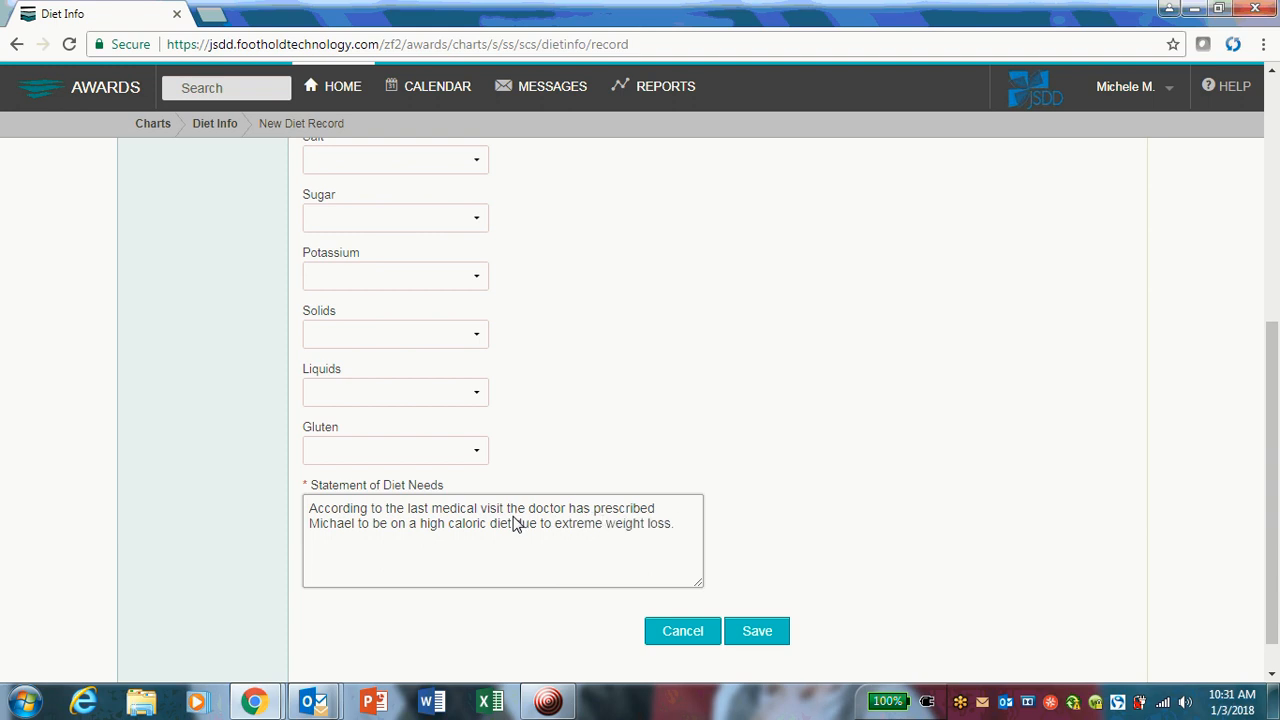
Save the new diet record and return to the resident's face sheet at the Current Diet Info section.
click(766, 640)
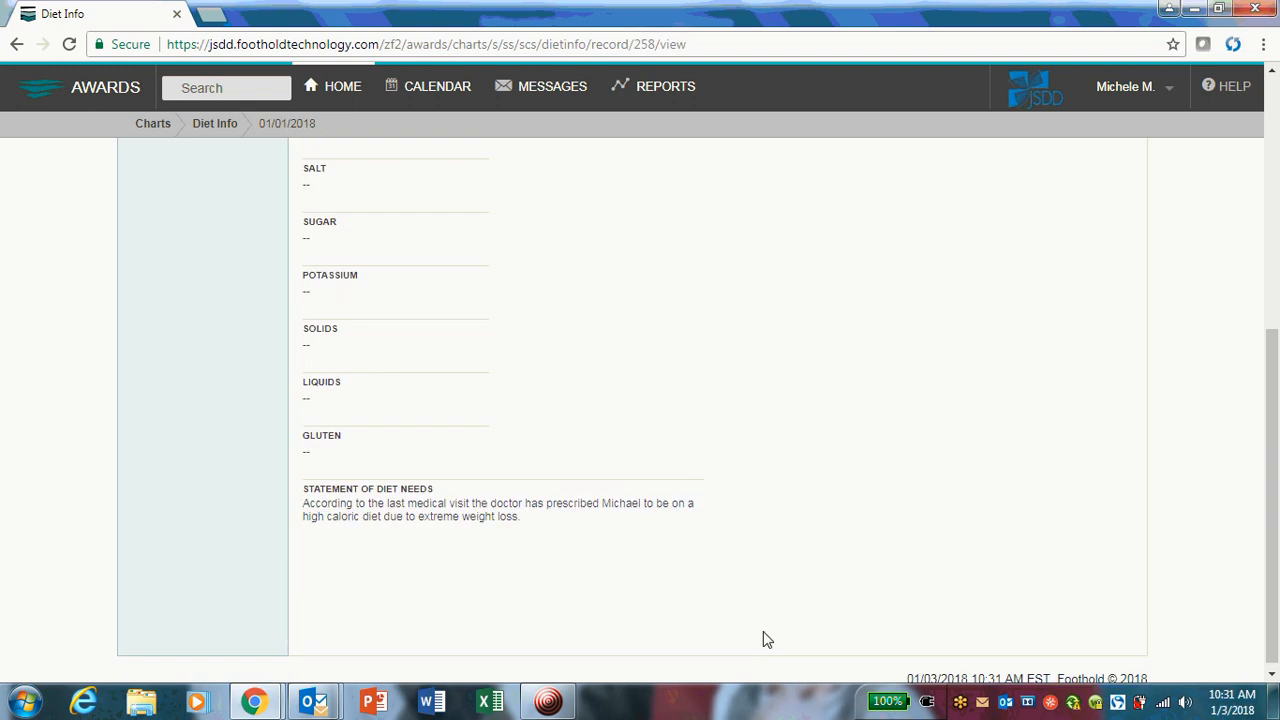
scroll(480, 556, up, 5)
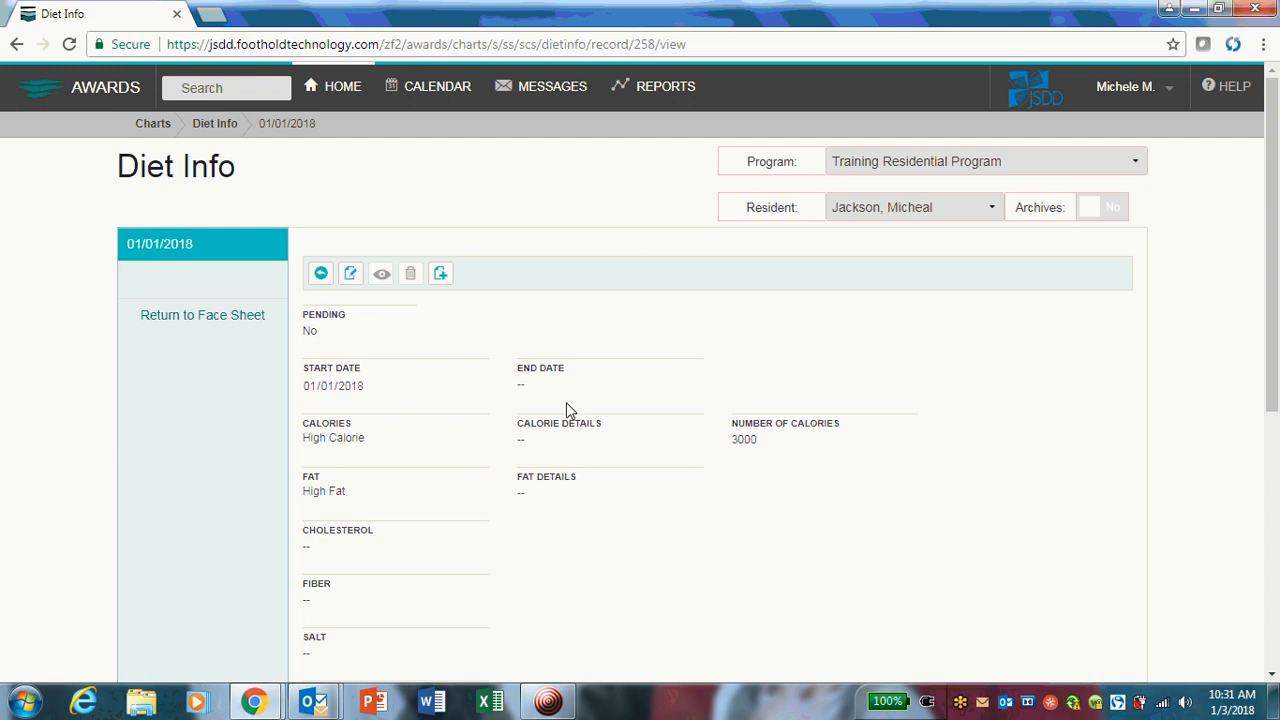
click(232, 315)
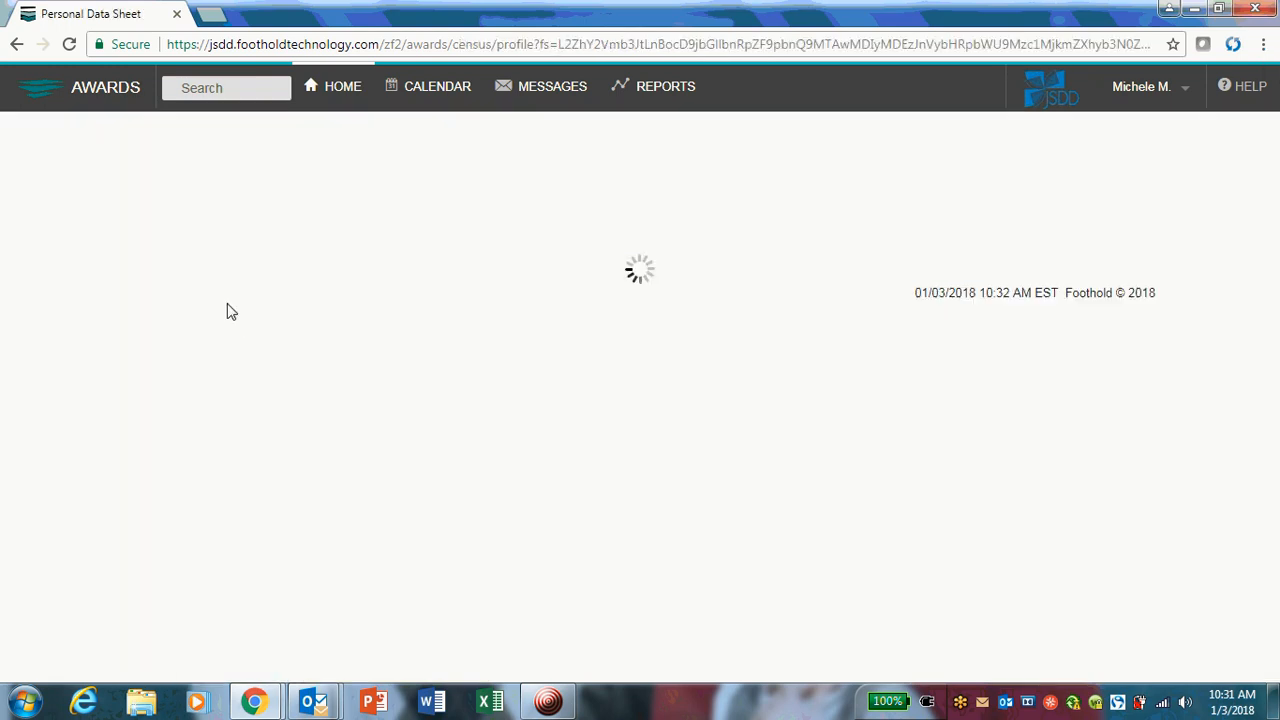
scroll(352, 421, up, 4)
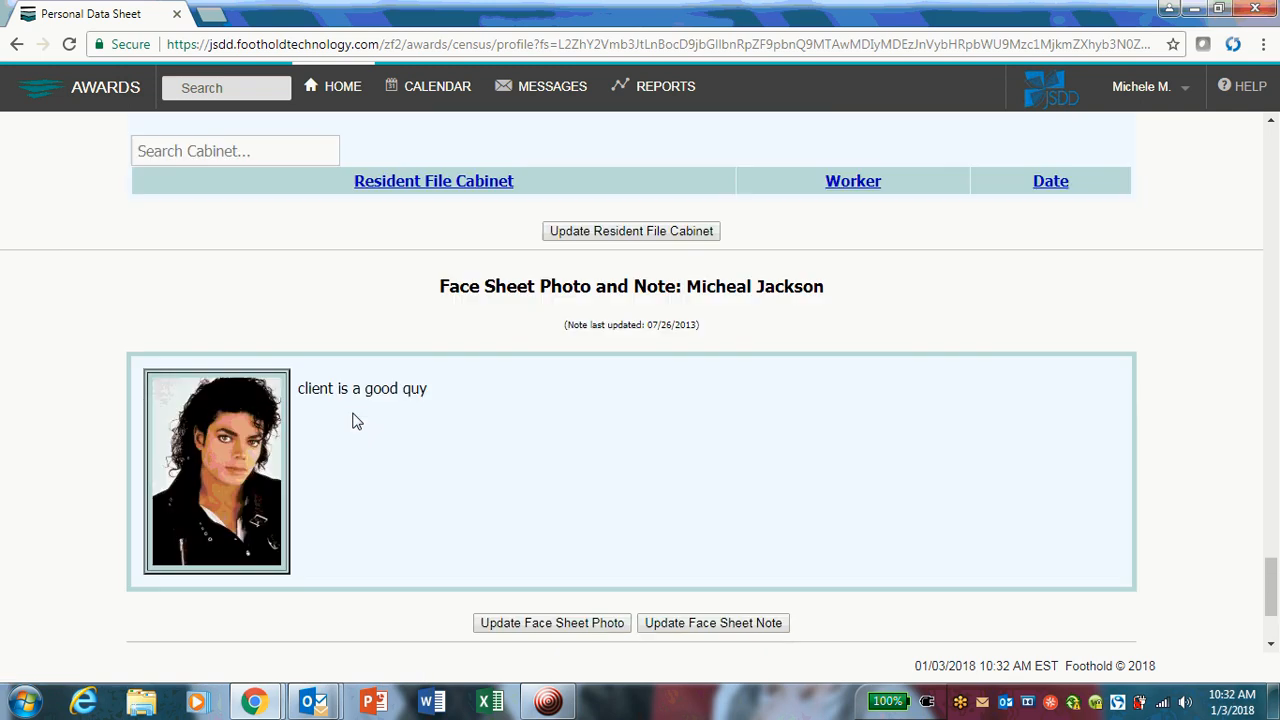
scroll(352, 421, up, 4)
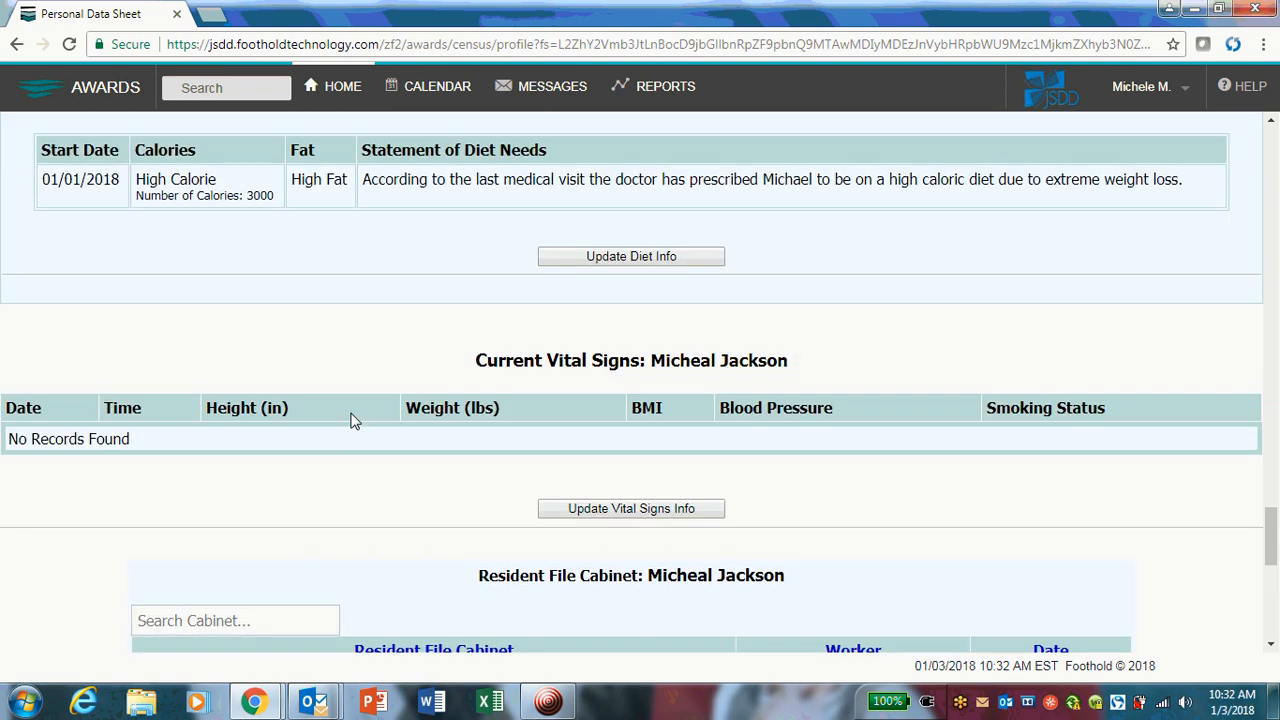
scroll(352, 421, up, 1)
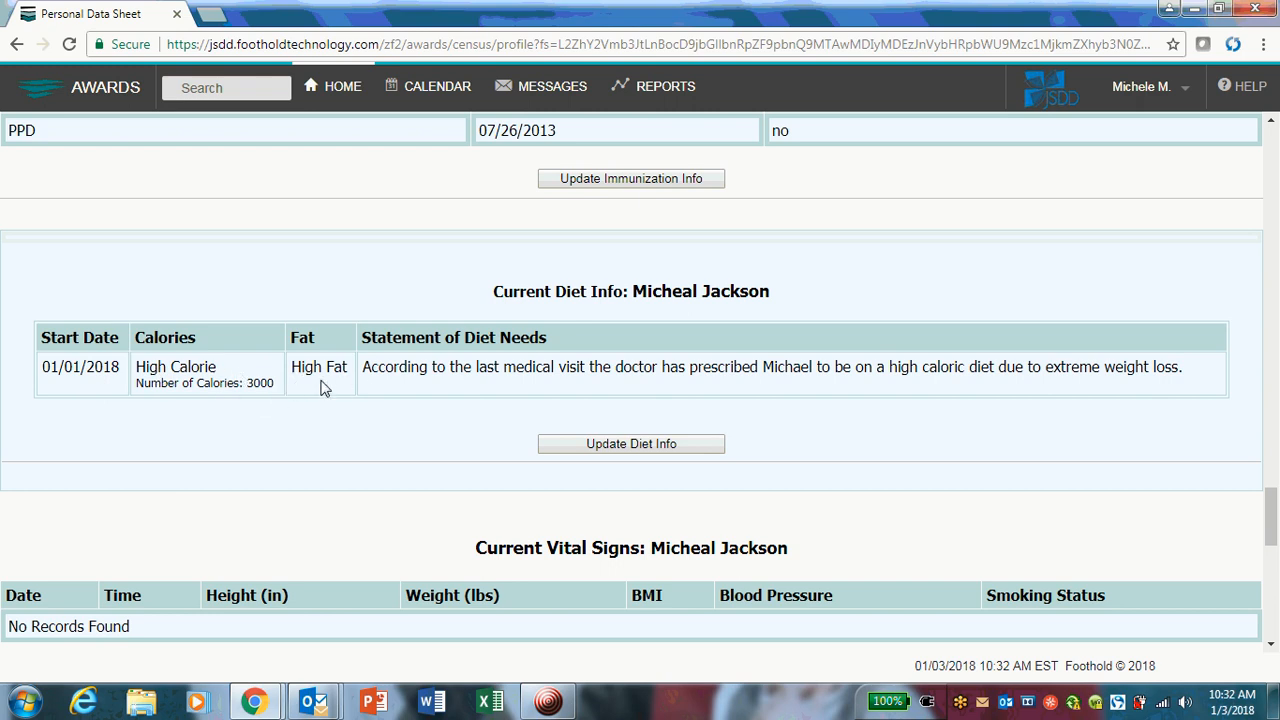
Open the resident's diet information from the face sheet and review all current and past diet records.
click(633, 447)
scroll(629, 456, down, 4)
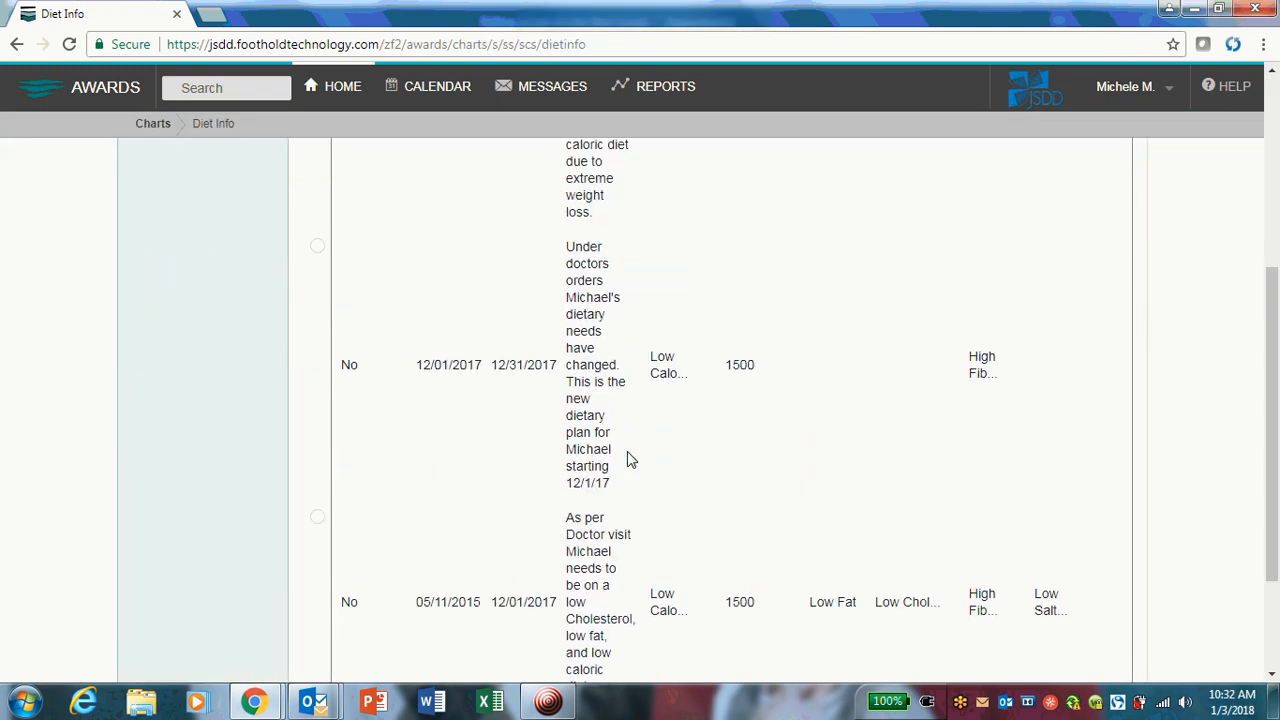
scroll(352, 323, up, 1)
scroll(352, 323, up, 2)
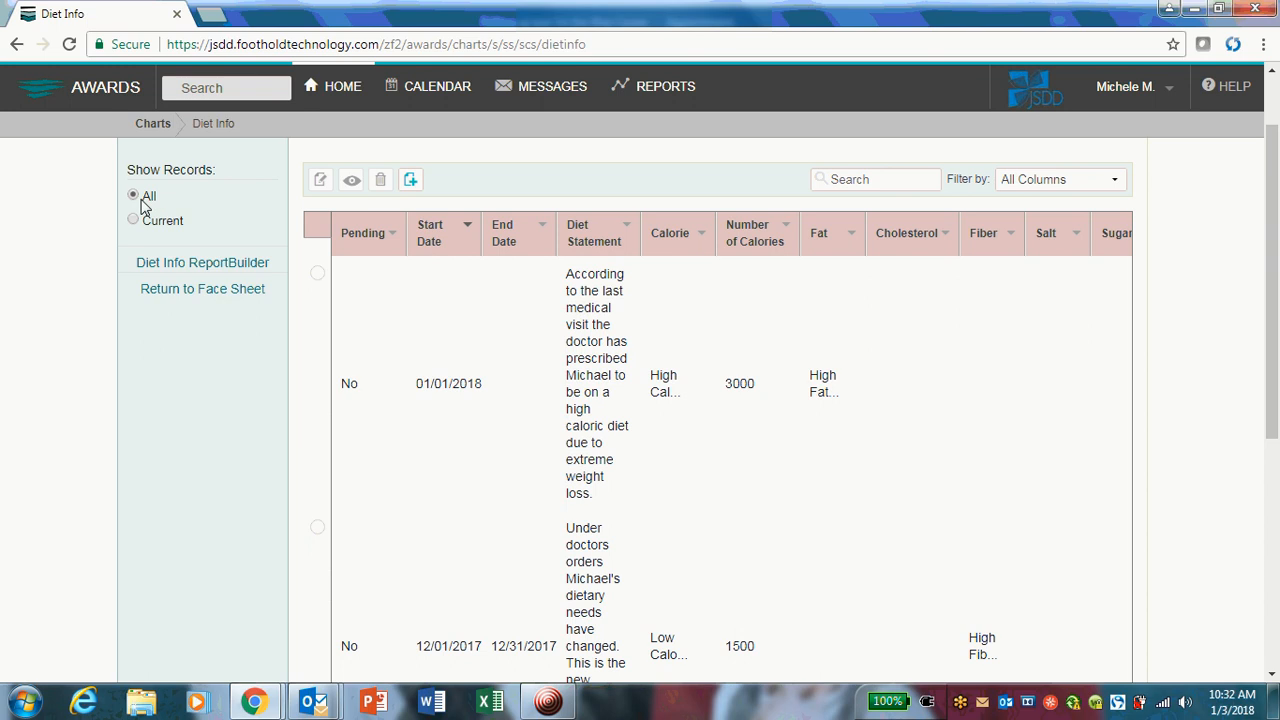
scroll(794, 463, down, 4)
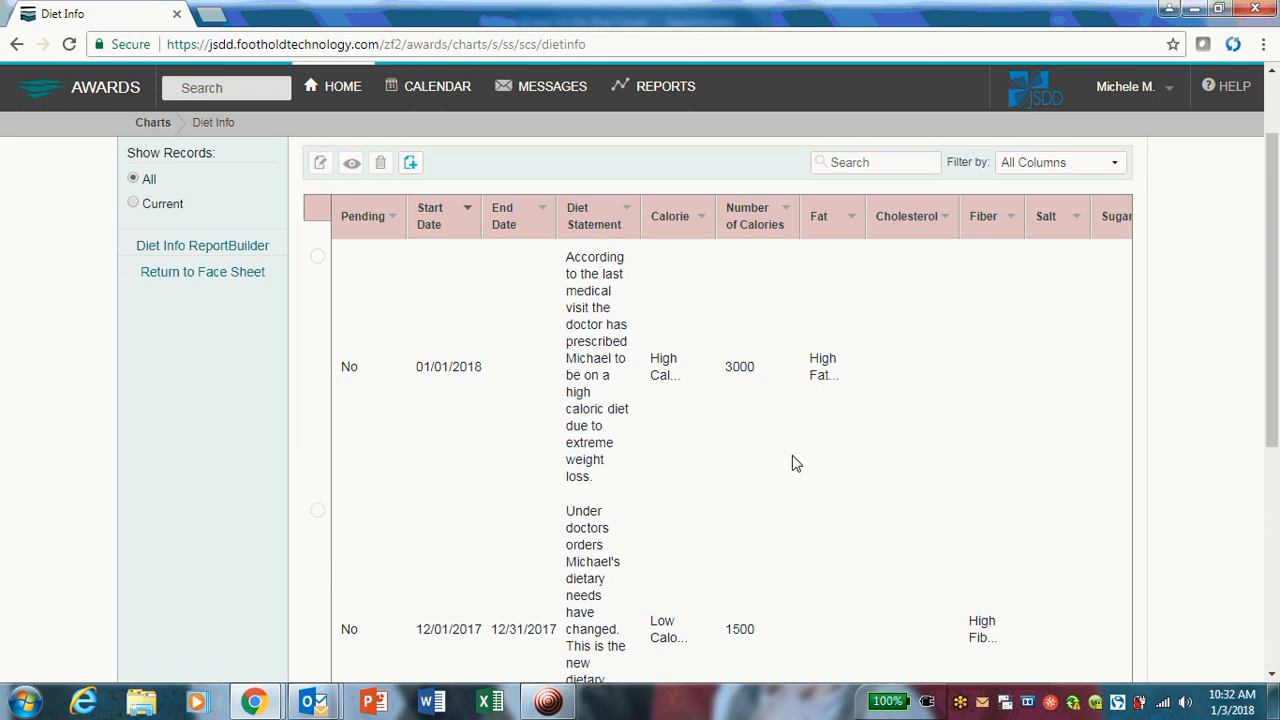
scroll(797, 463, down, 1)
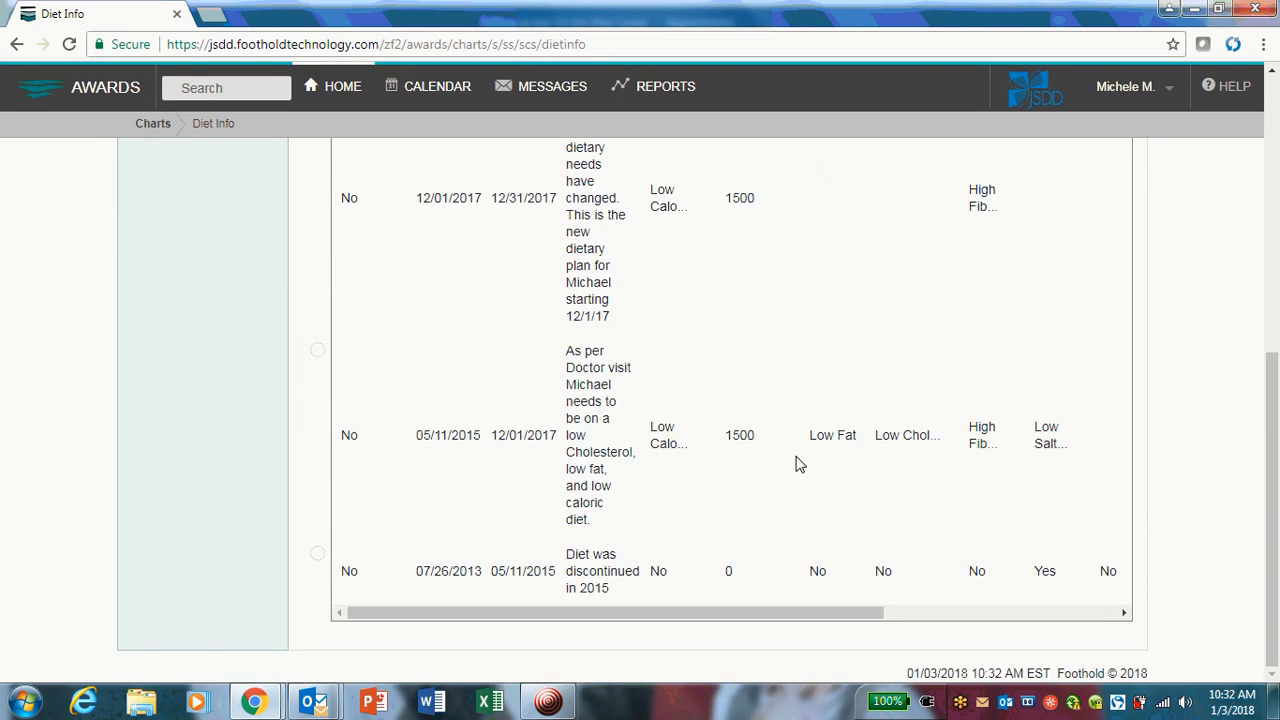
scroll(798, 461, up, 4)
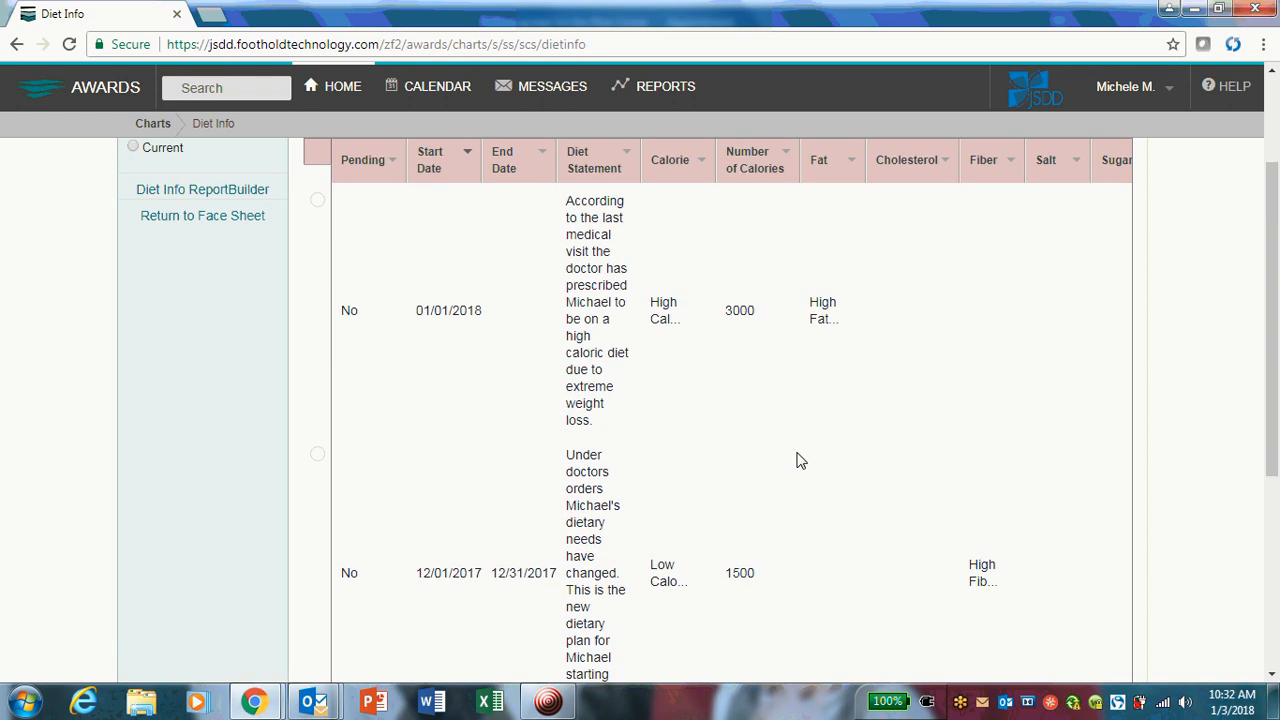
scroll(797, 461, up, 2)
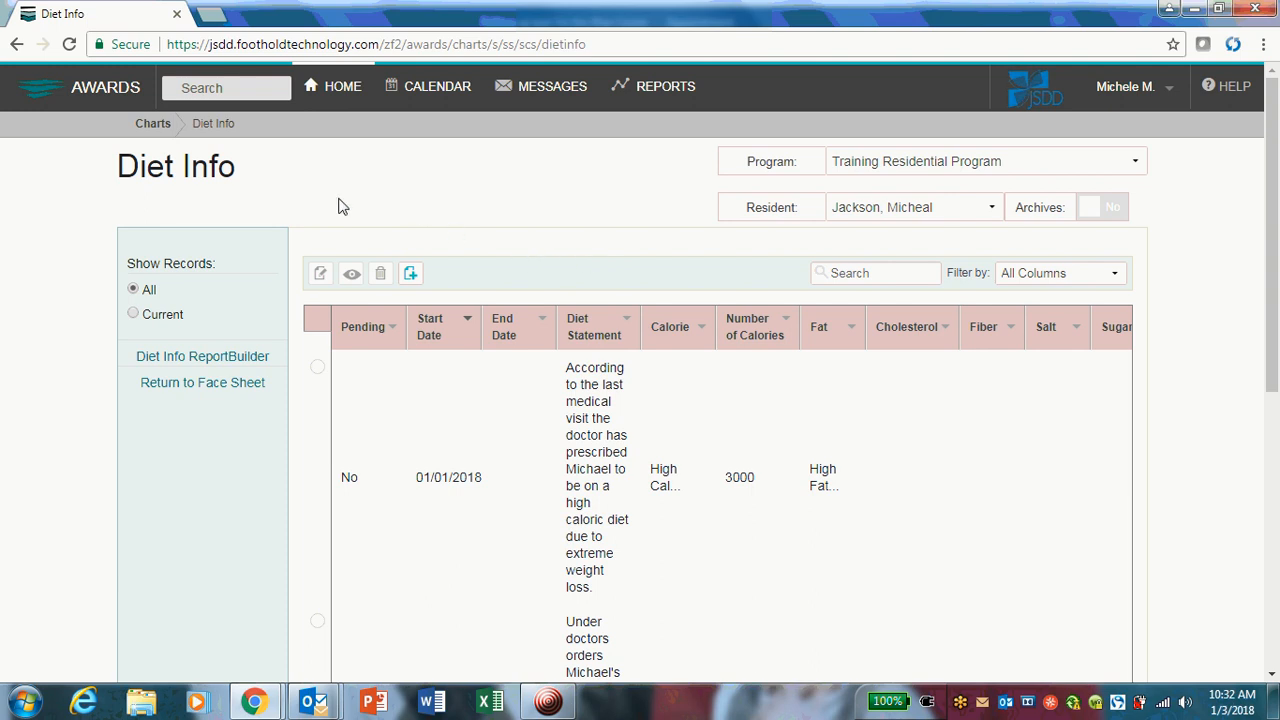
Show all reports, search them for "diet" and open the Diet Information ReportBuilder.
click(666, 98)
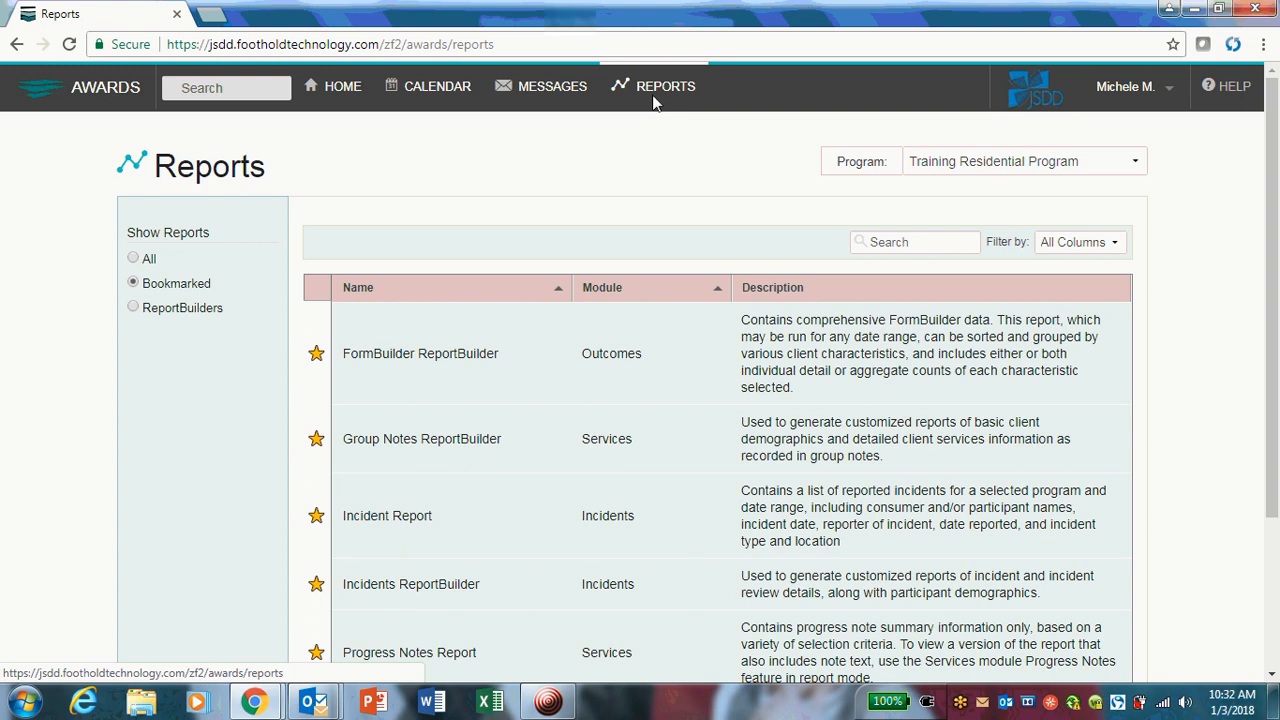
click(134, 260)
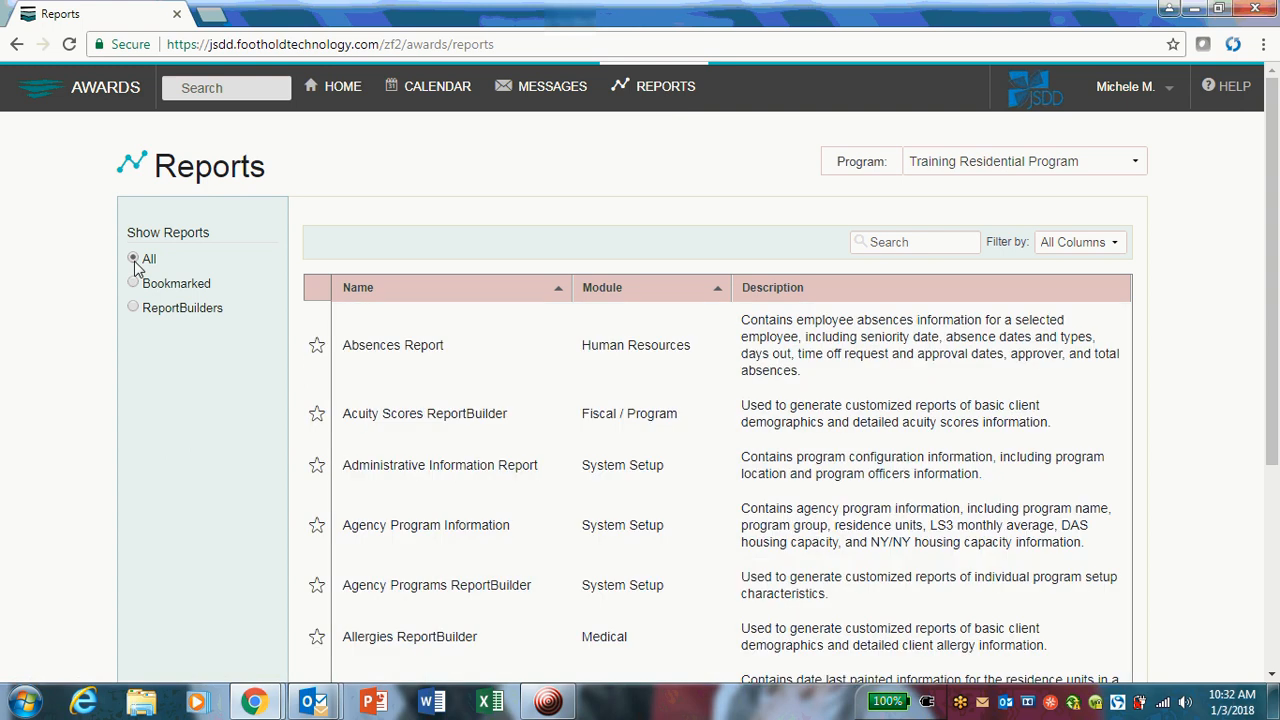
click(881, 246)
text(diet)
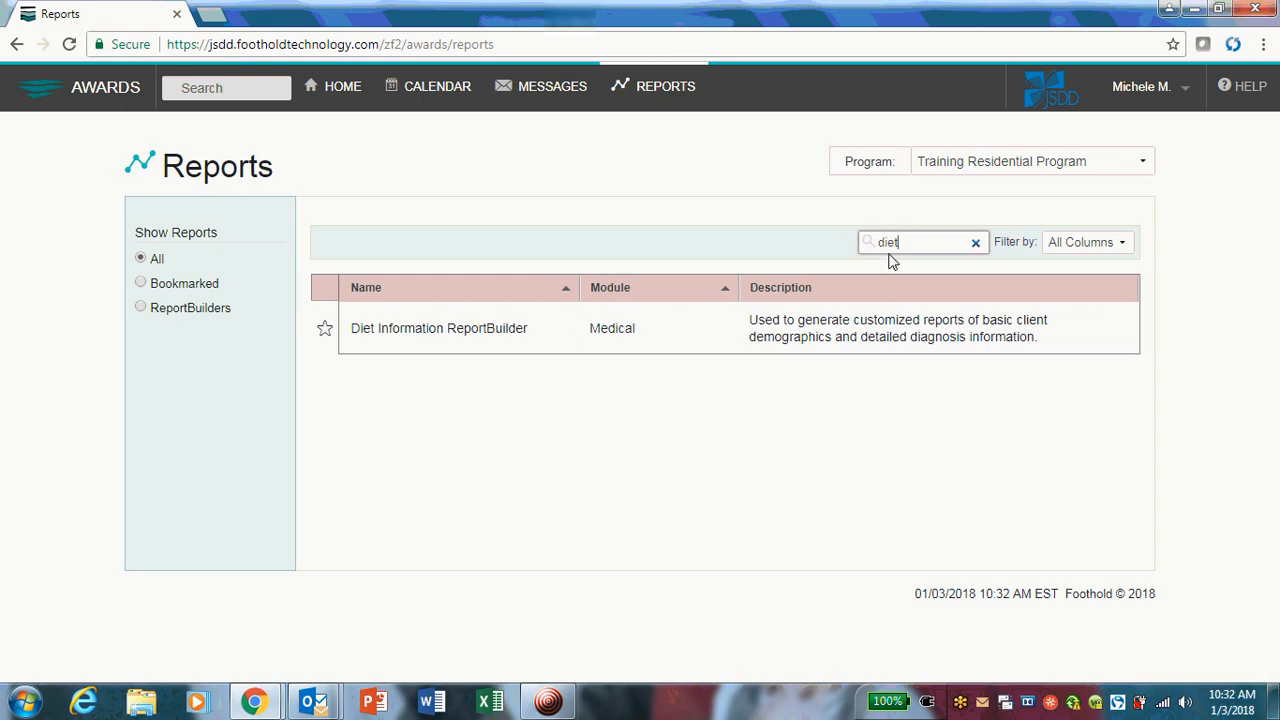
click(420, 335)
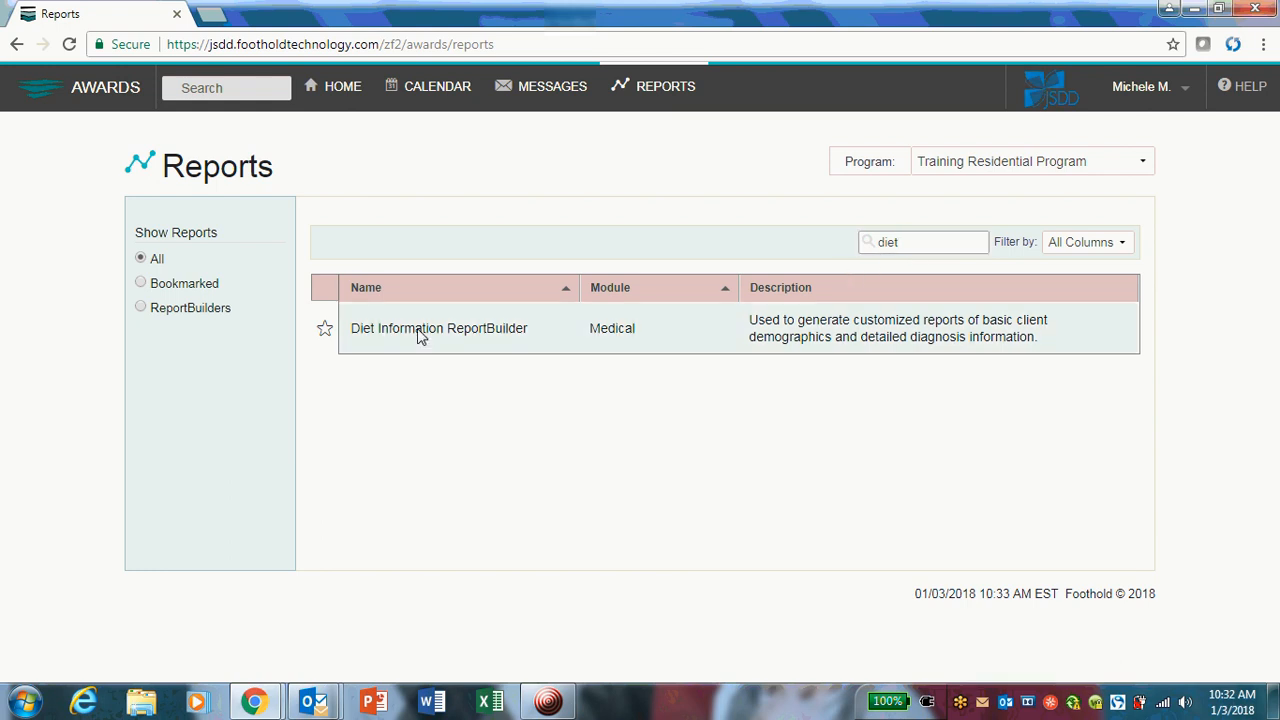
Examine the Diet Information ReportBuilder's program, roster date, resident, diet date and export settings, and return to the home page.
scroll(1083, 437, down, 2)
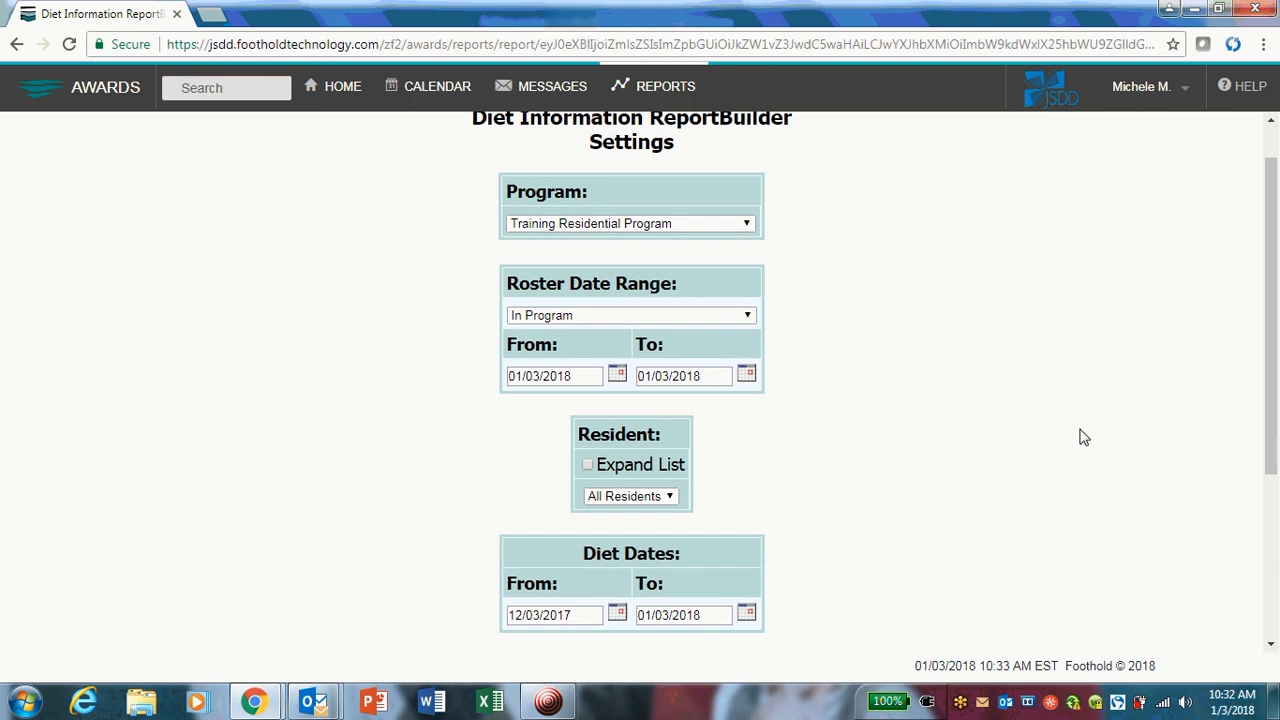
scroll(1083, 437, down, 2)
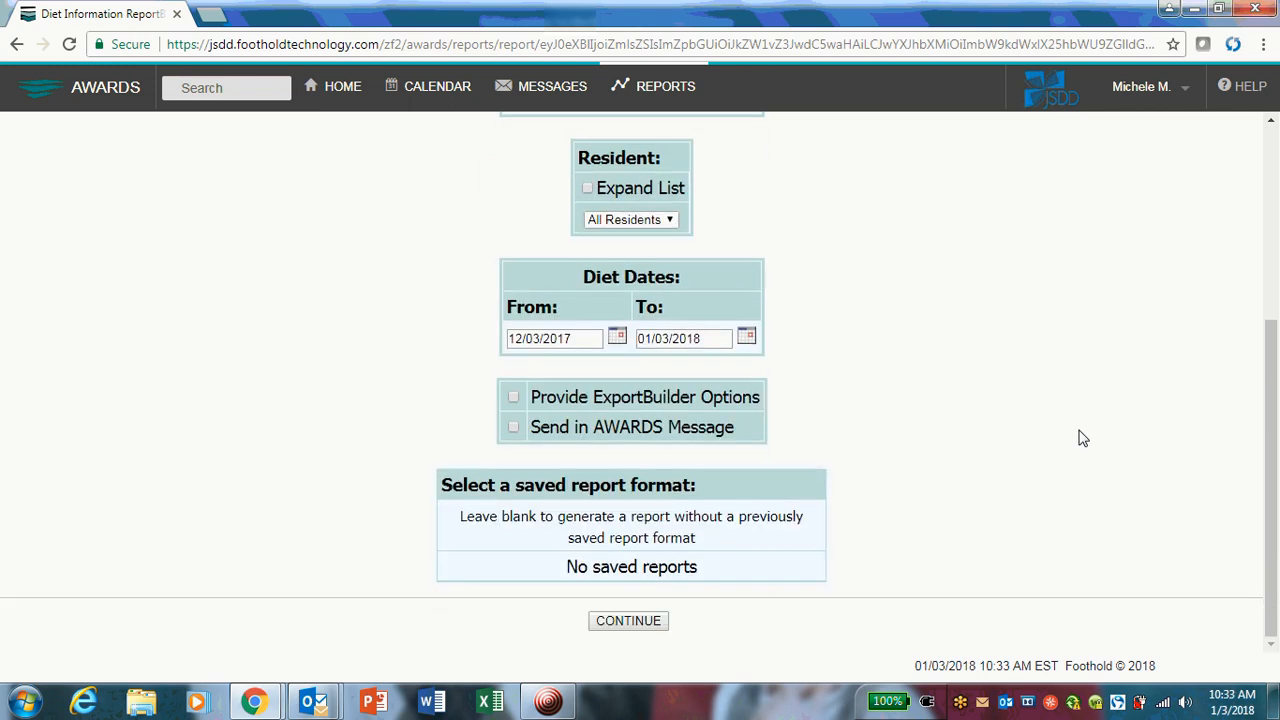
scroll(1040, 444, up, 3)
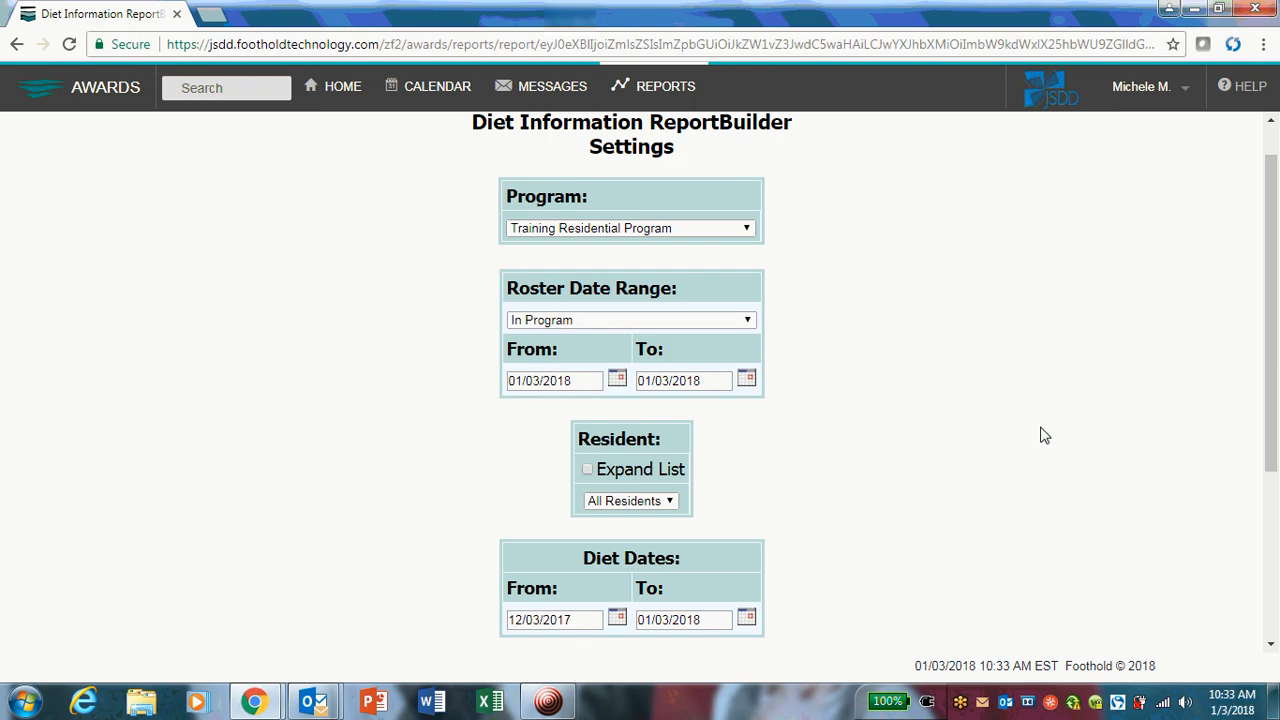
scroll(1043, 435, down, 3)
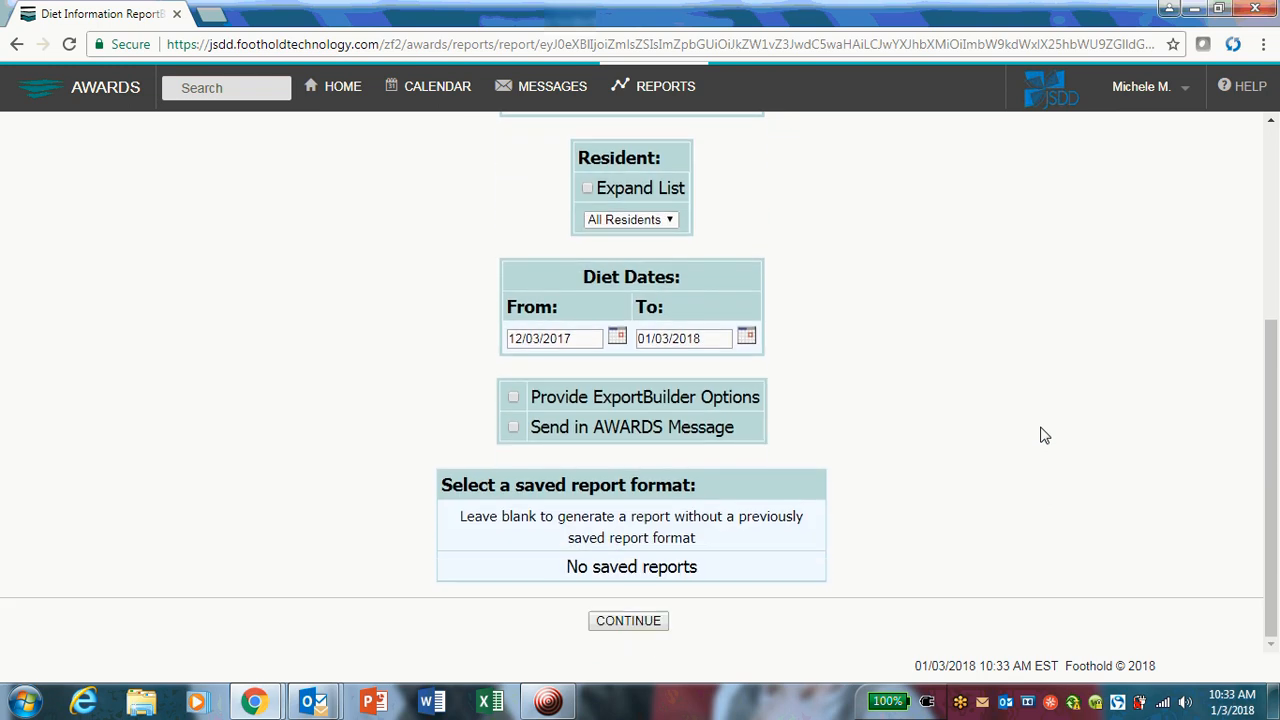
scroll(1040, 435, up, 3)
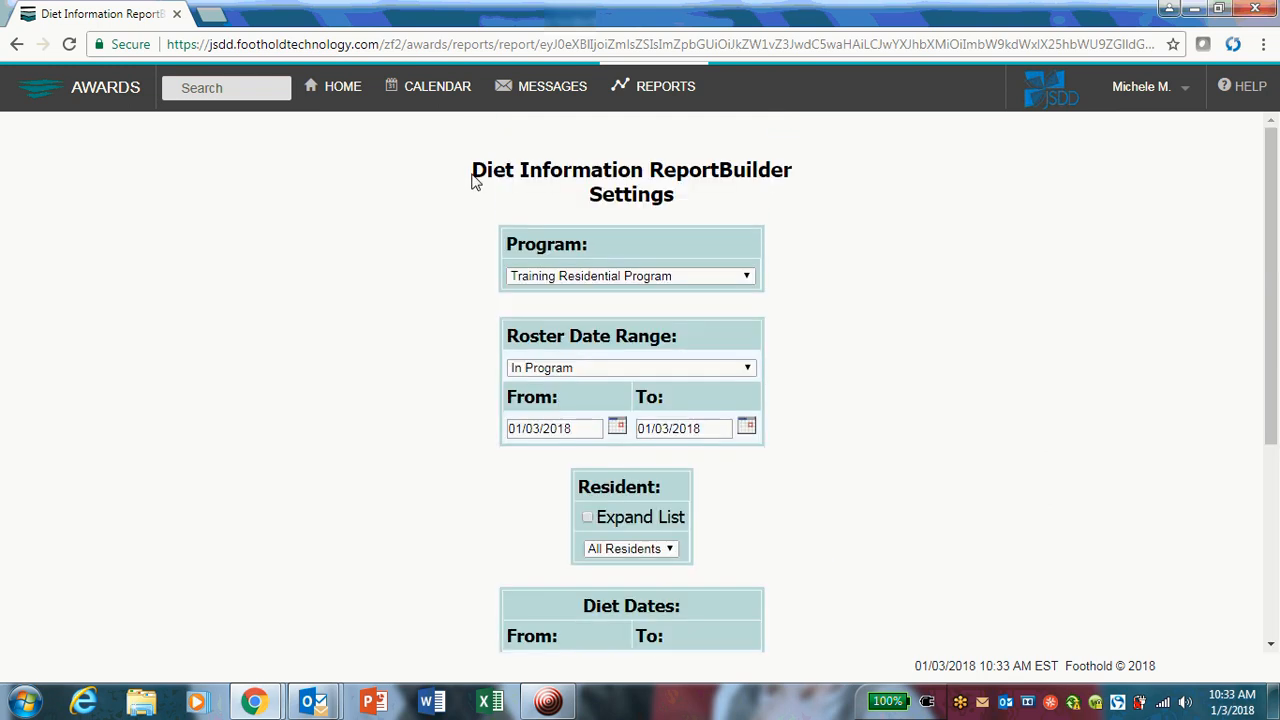
scroll(957, 420, down, 3)
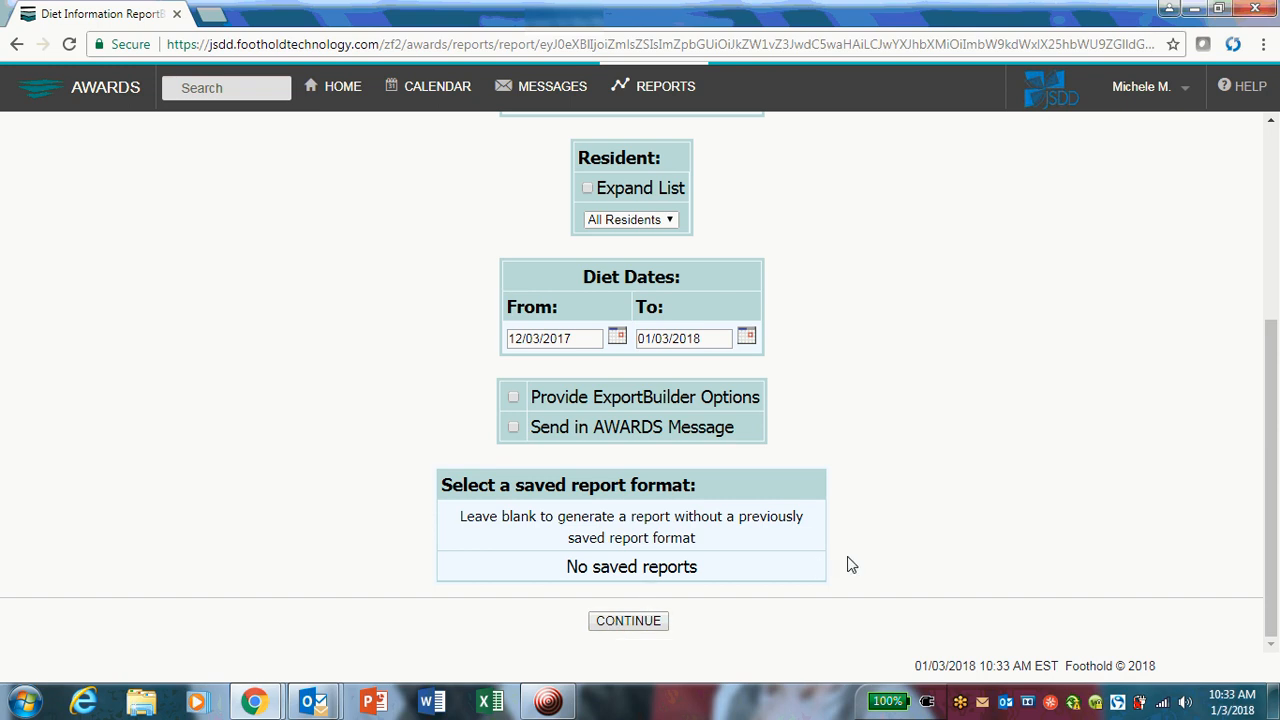
scroll(843, 565, up, 3)
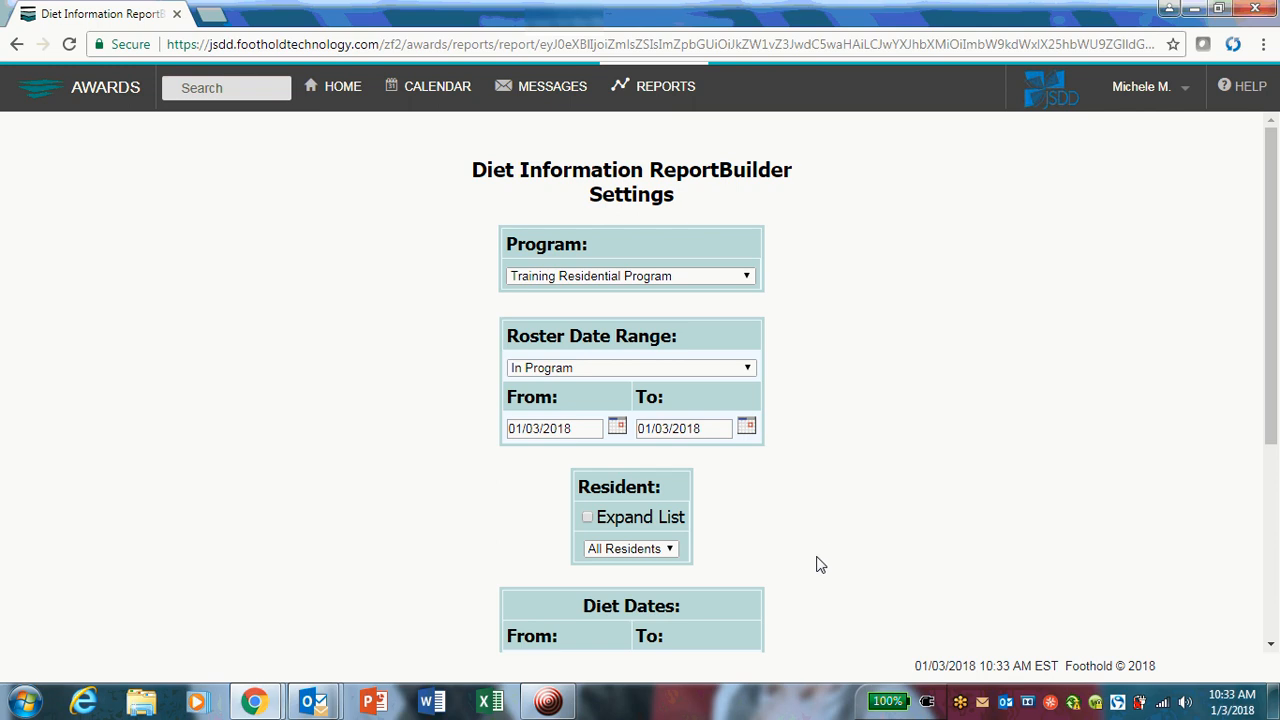
scroll(815, 530, down, 3)
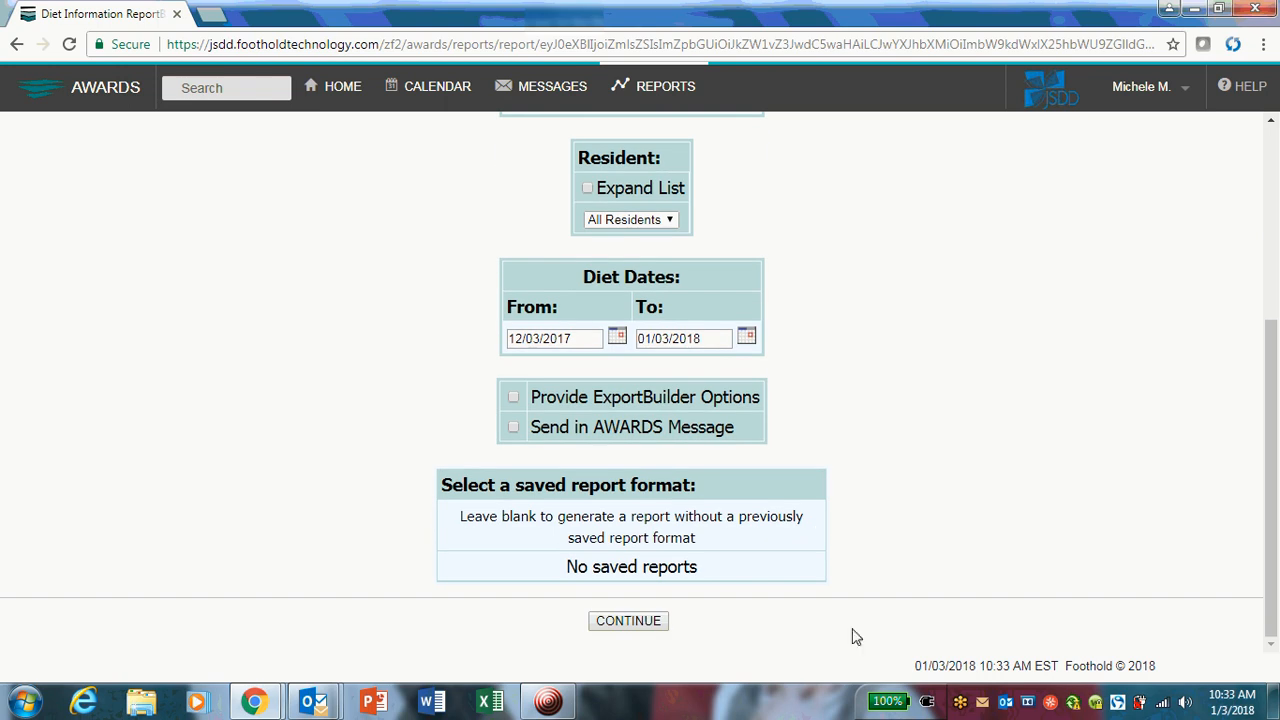
scroll(1030, 382, up, 3)
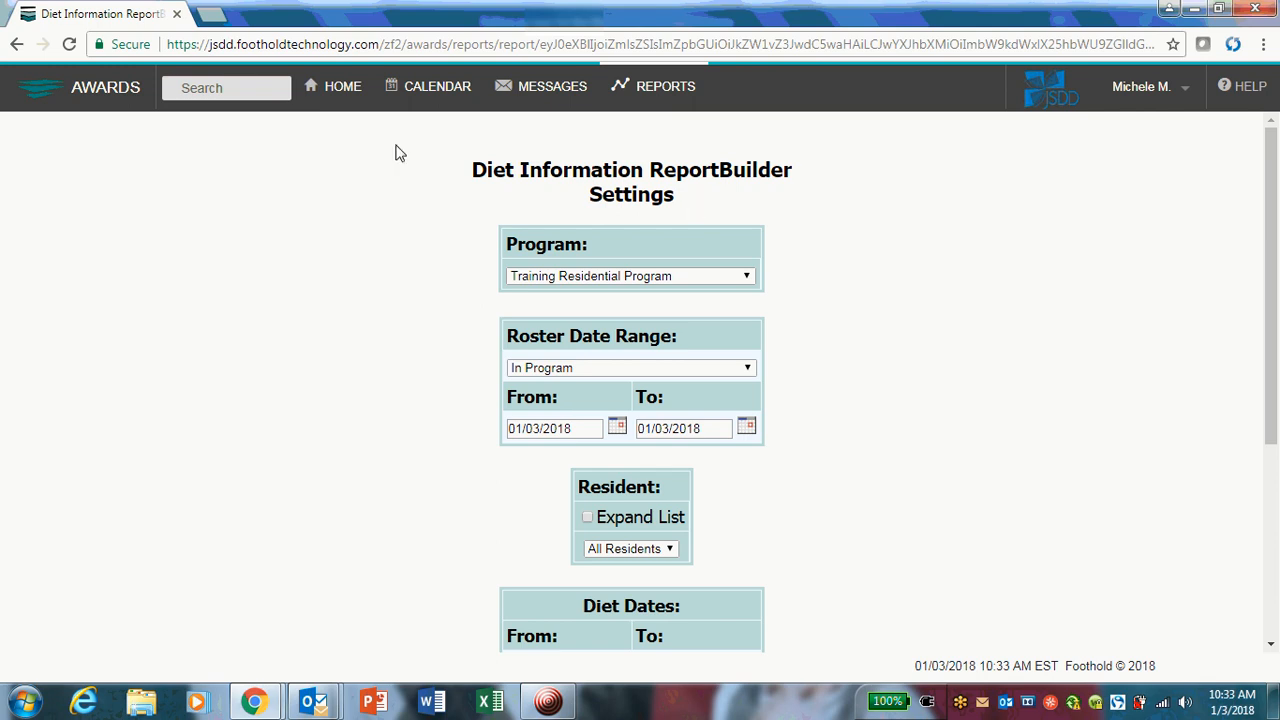
click(343, 87)
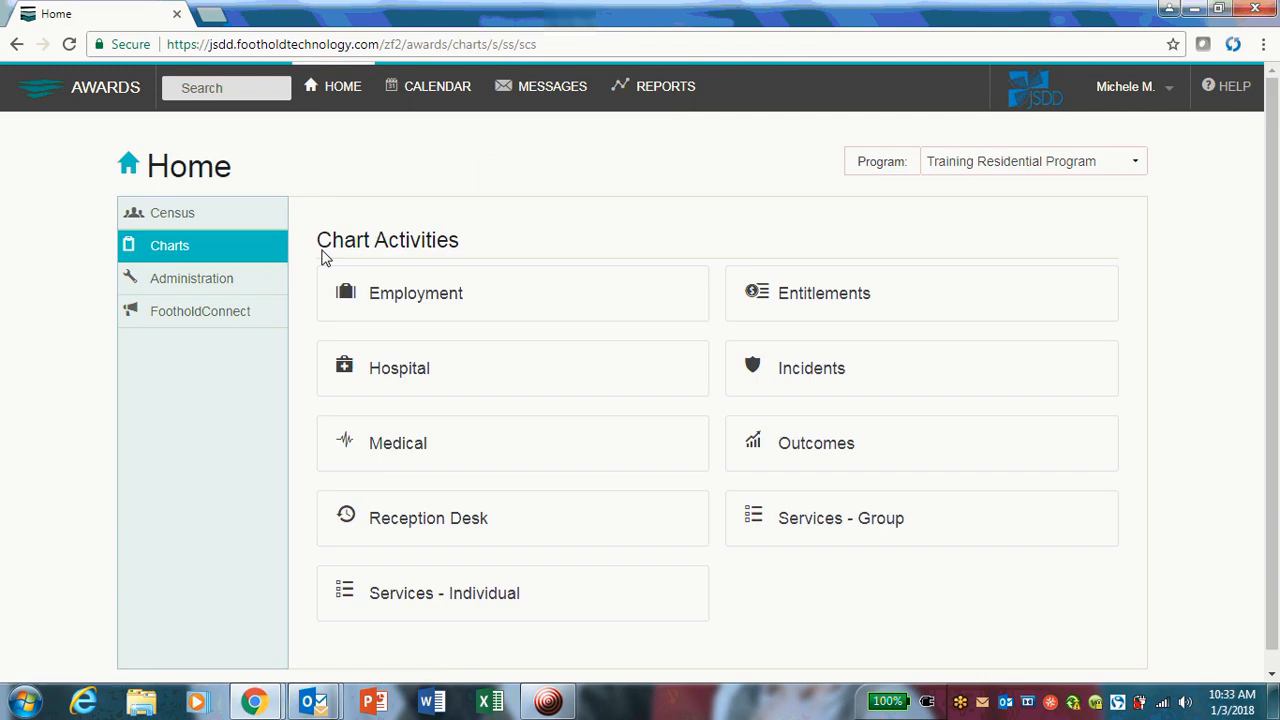